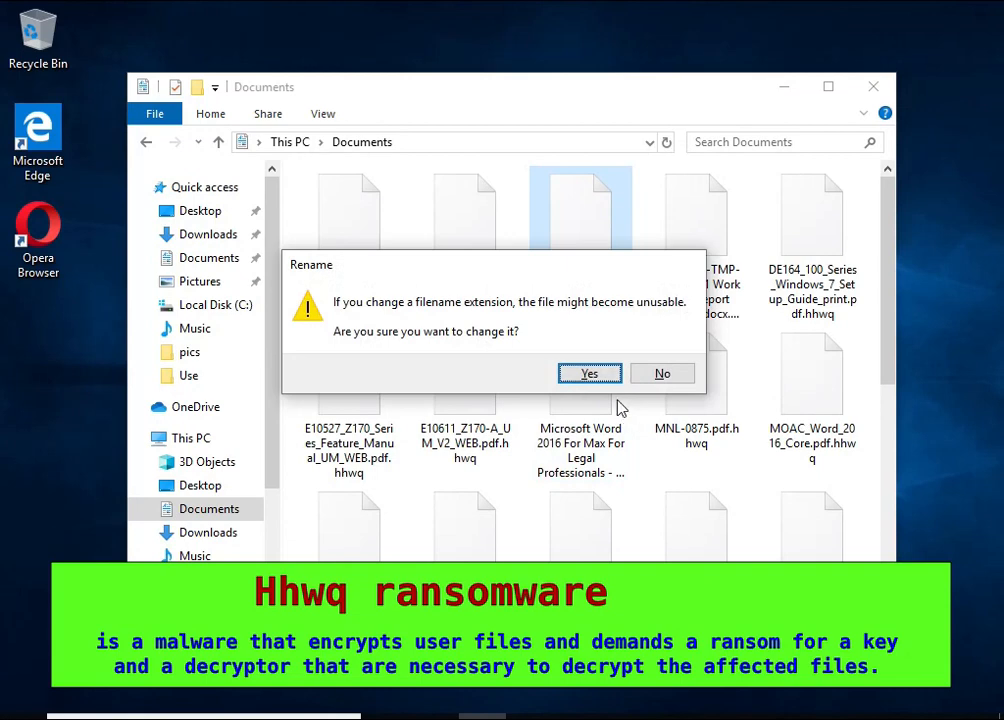
# Step: Confirm the extension change of [MS-OGRAPH]-180828.docx, then try to open and repair the document in LibreOffice
pyautogui.click(590, 373)
pyautogui.doubleClick(572, 205)
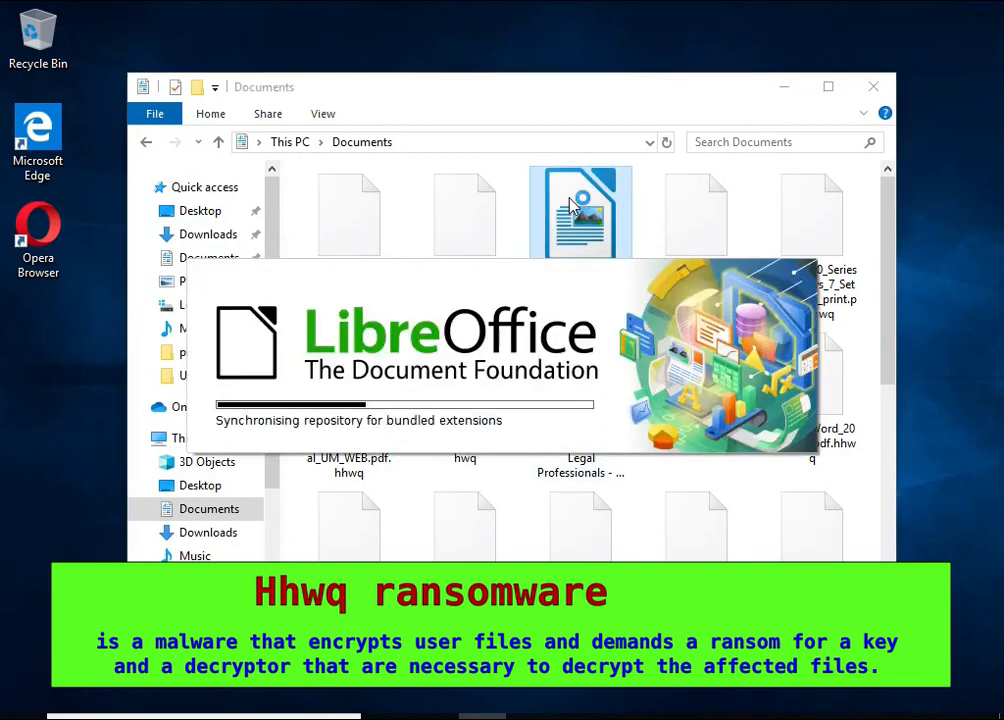
pyautogui.doubleClick(537, 258)
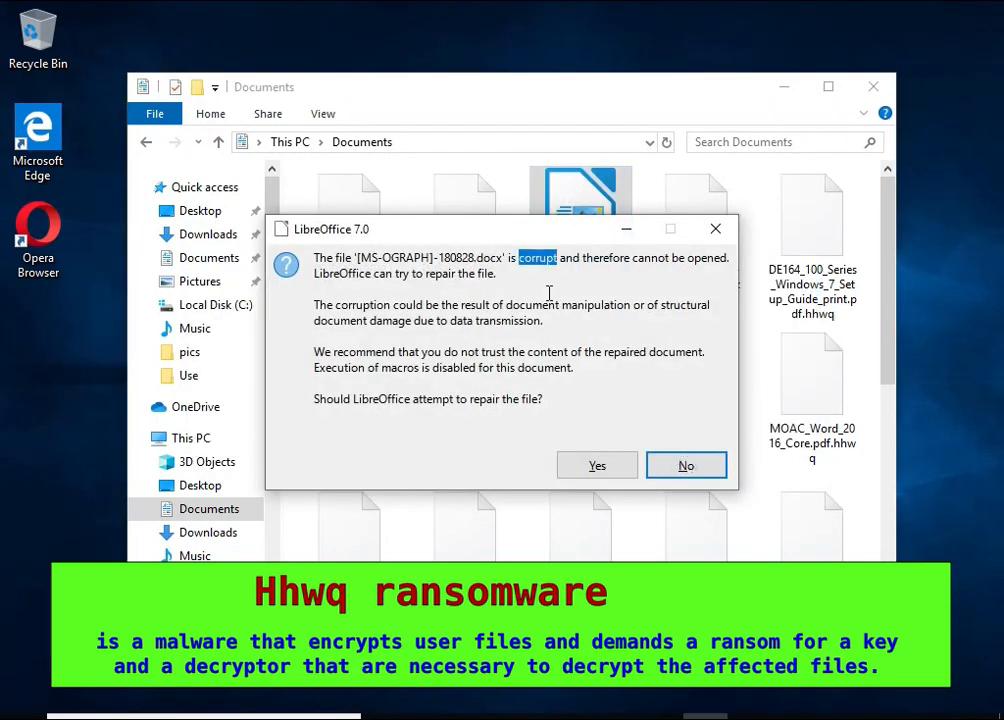
pyautogui.click(603, 463)
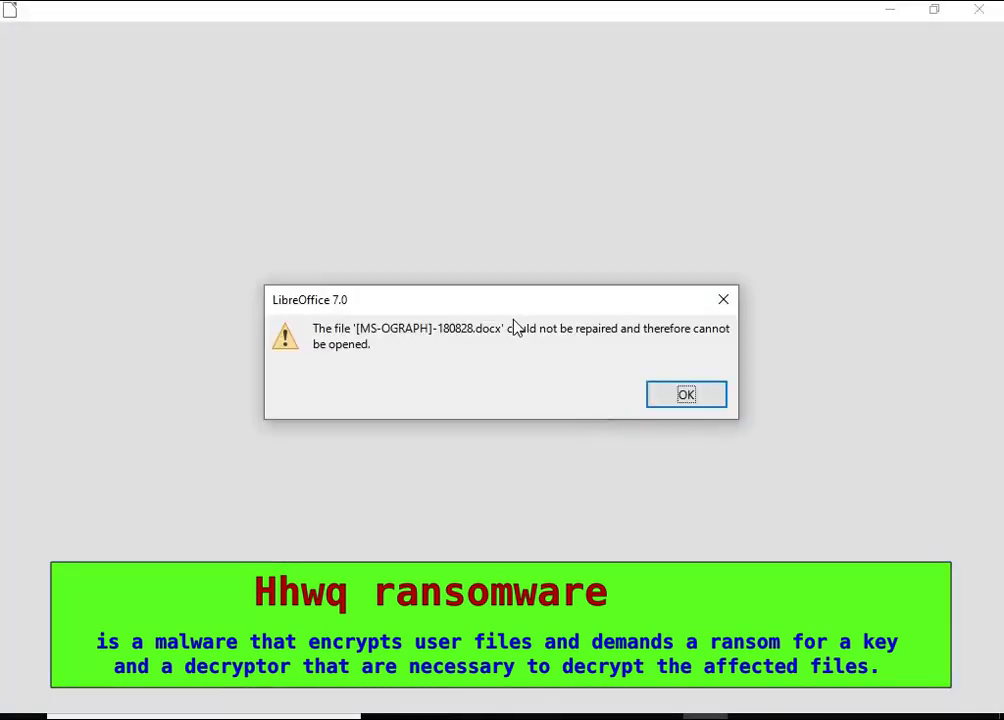
pyautogui.moveTo(506, 326); pyautogui.dragTo(538, 390)
pyautogui.click(695, 398)
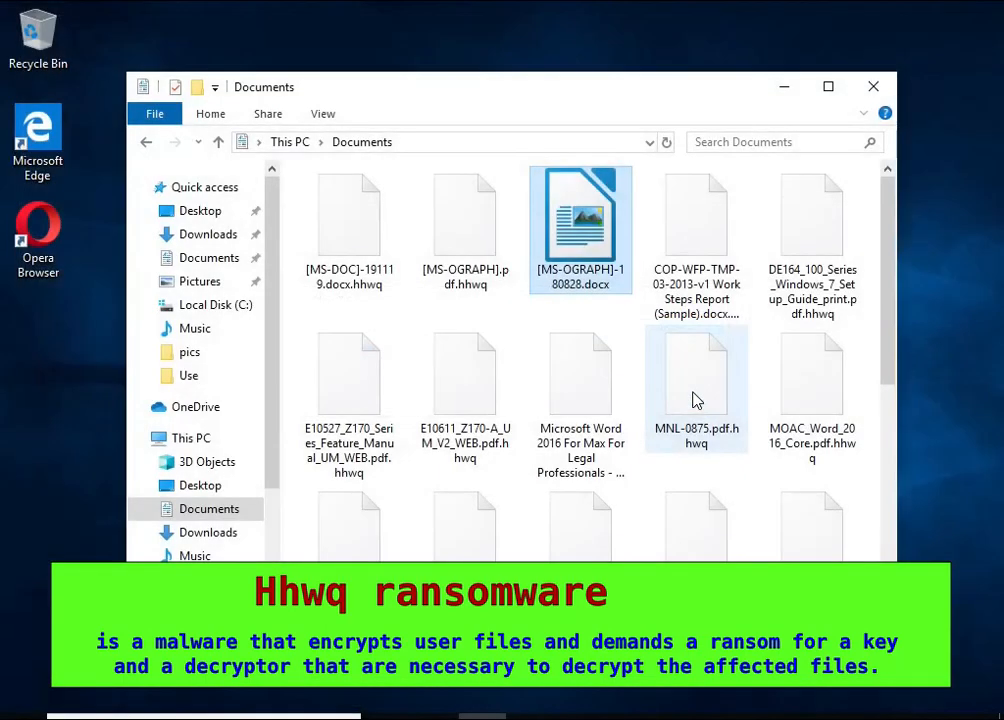
# Step: Rename [MS-OGRAPH].pdf.hhwq to [MS-OGRAPH].pdf by removing the .hhwq extension, and accept the extension change
pyautogui.rightClick(452, 189)
pyautogui.click(538, 422)
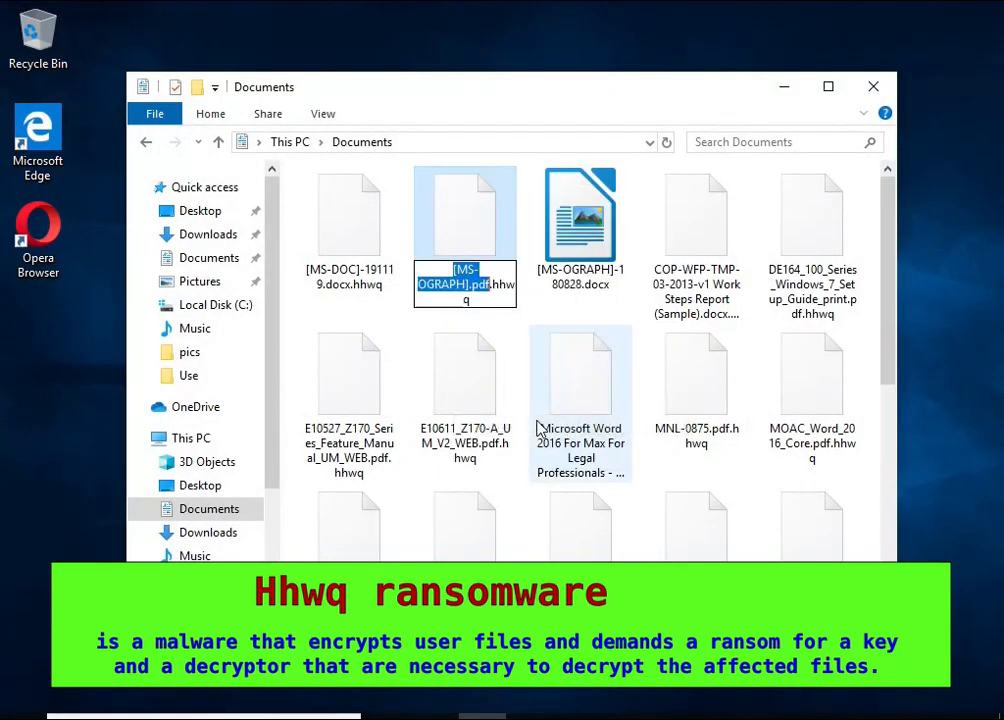
pyautogui.press('End')
pyautogui.press('BackSpace')
pyautogui.press('BackSpace')
pyautogui.press('BackSpace')
pyautogui.press('BackSpace')
pyautogui.press('BackSpace')
pyautogui.press('Return')
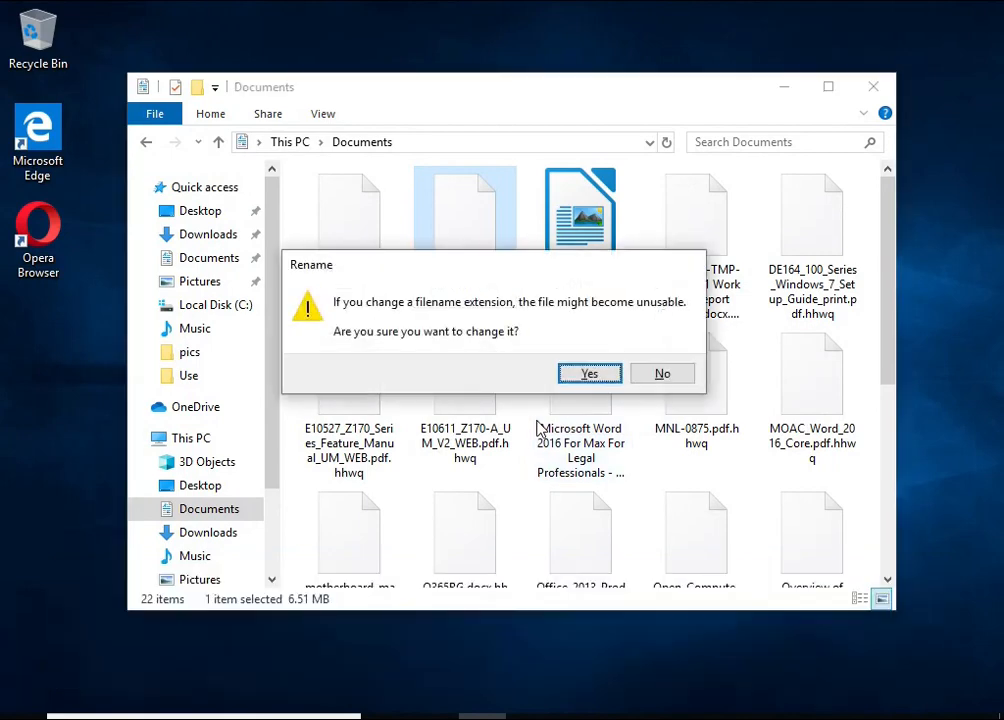
pyautogui.click(576, 376)
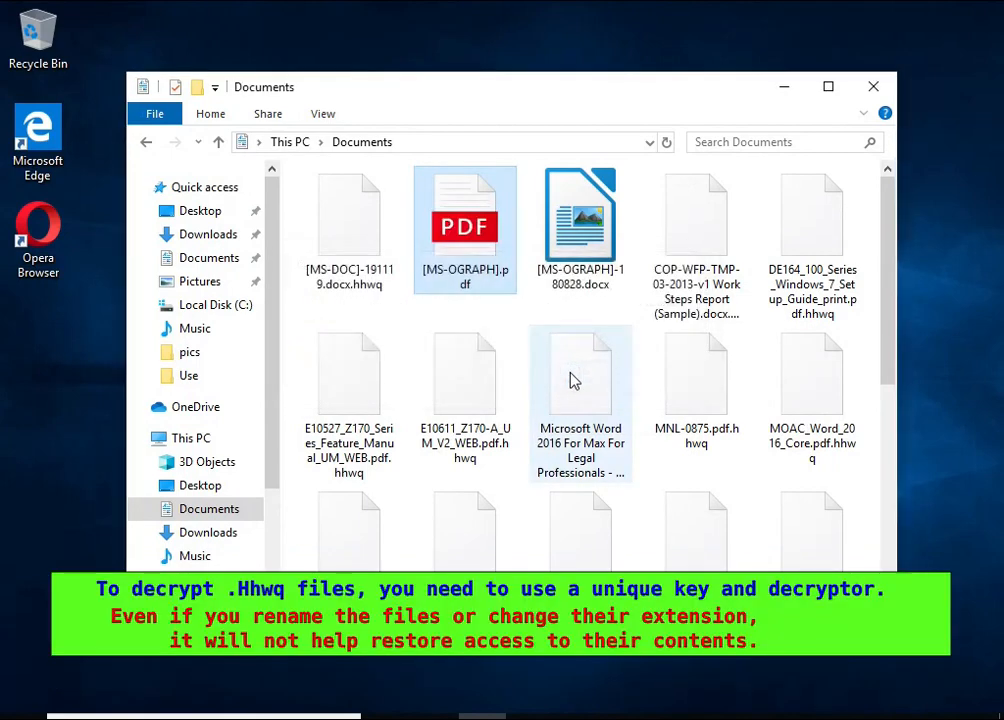
# Step: Try to view the renamed [MS-OGRAPH].pdf and close the viewer
pyautogui.doubleClick(450, 213)
pyautogui.click(443, 298)
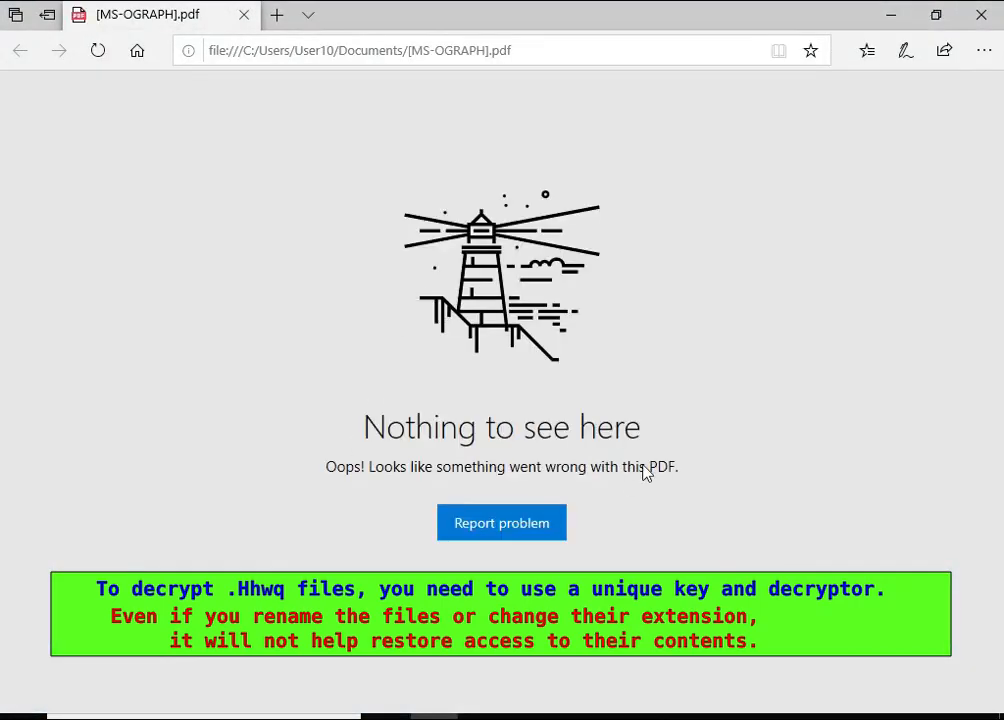
pyautogui.click(981, 15)
# Step: In the Pictures folder, try to open the encrypted Chrysanthemum image and rename it to Chrysanthemum.jpg
pyautogui.click(185, 282)
pyautogui.doubleClick(577, 290)
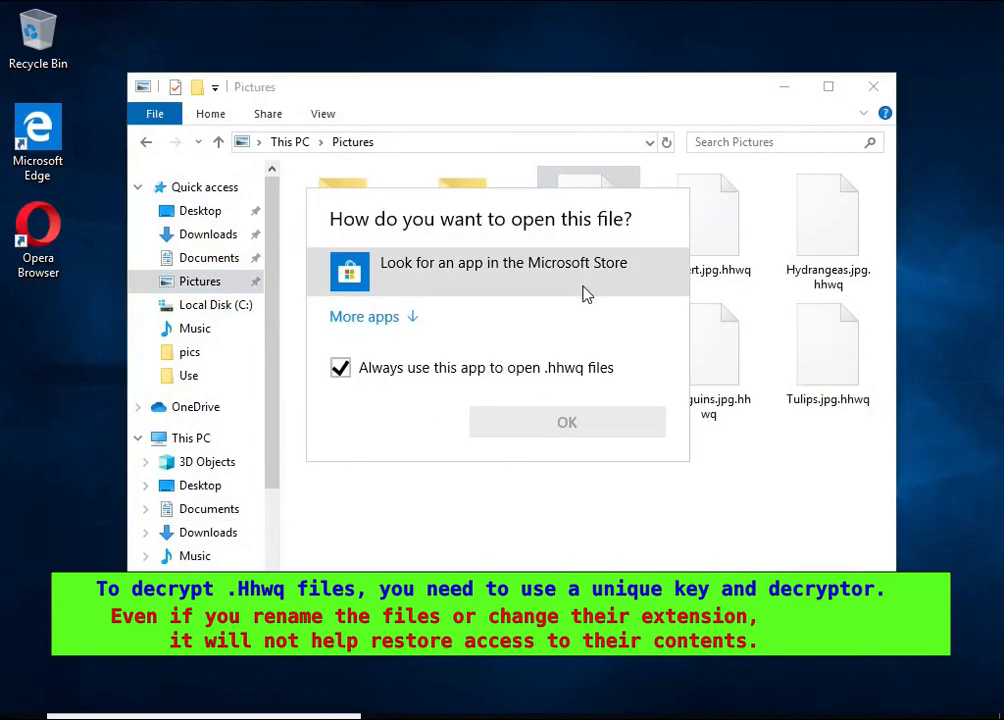
pyautogui.rightClick(558, 175)
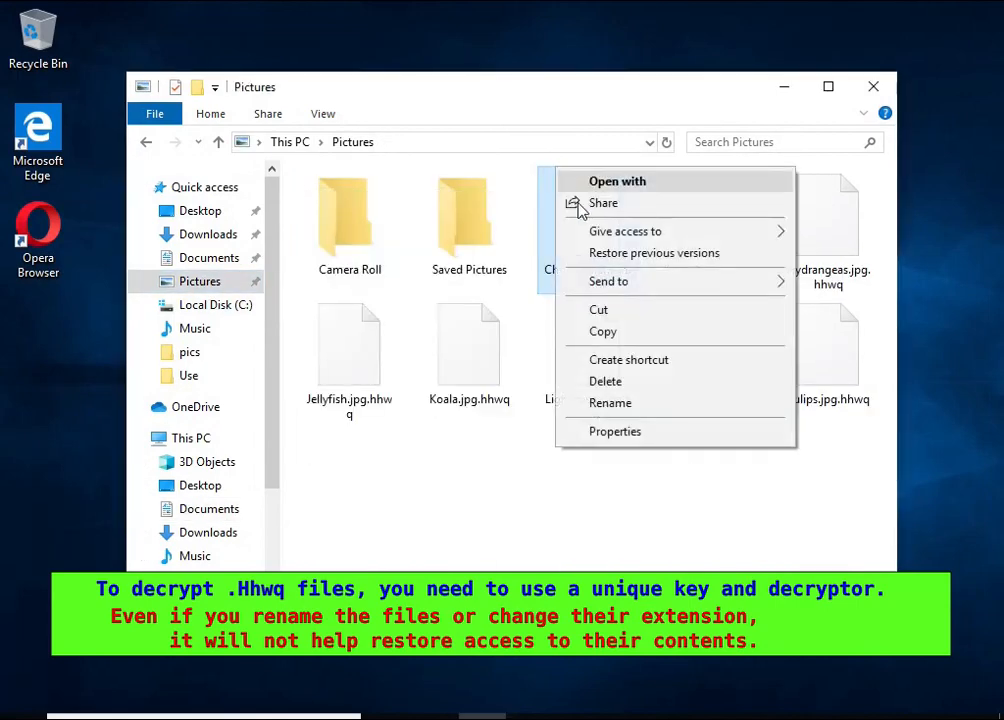
pyautogui.click(640, 403)
pyautogui.press('End')
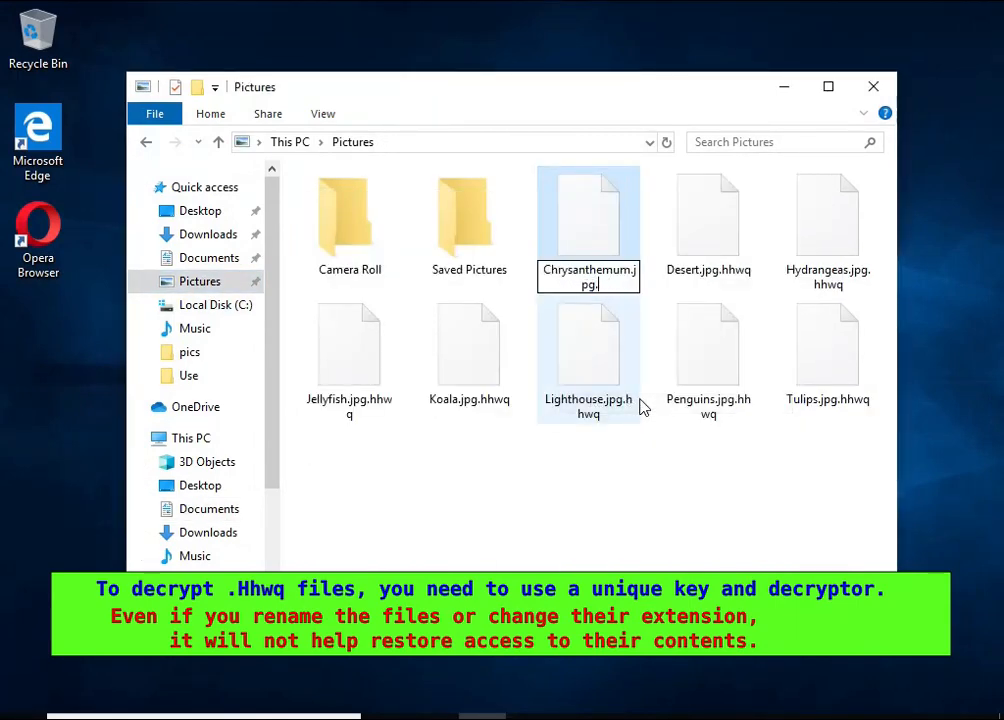
pyautogui.press('Return')
pyautogui.click(609, 373)
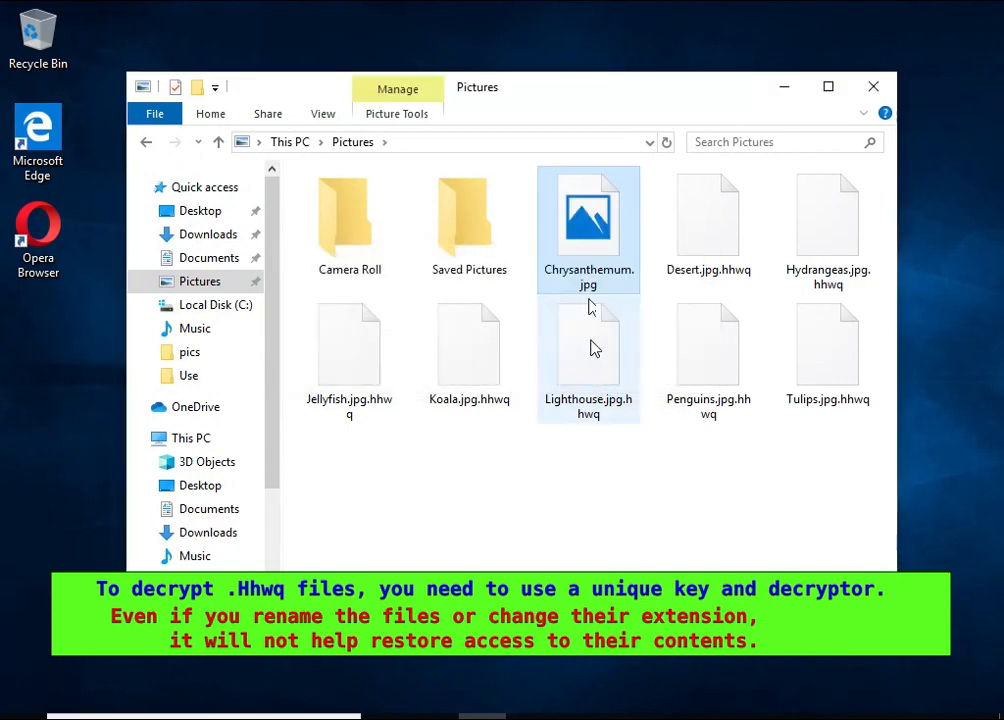
# Step: Try to view the renamed Chrysanthemum.jpg in Photos and close the viewer
pyautogui.doubleClick(574, 195)
pyautogui.doubleClick(522, 280)
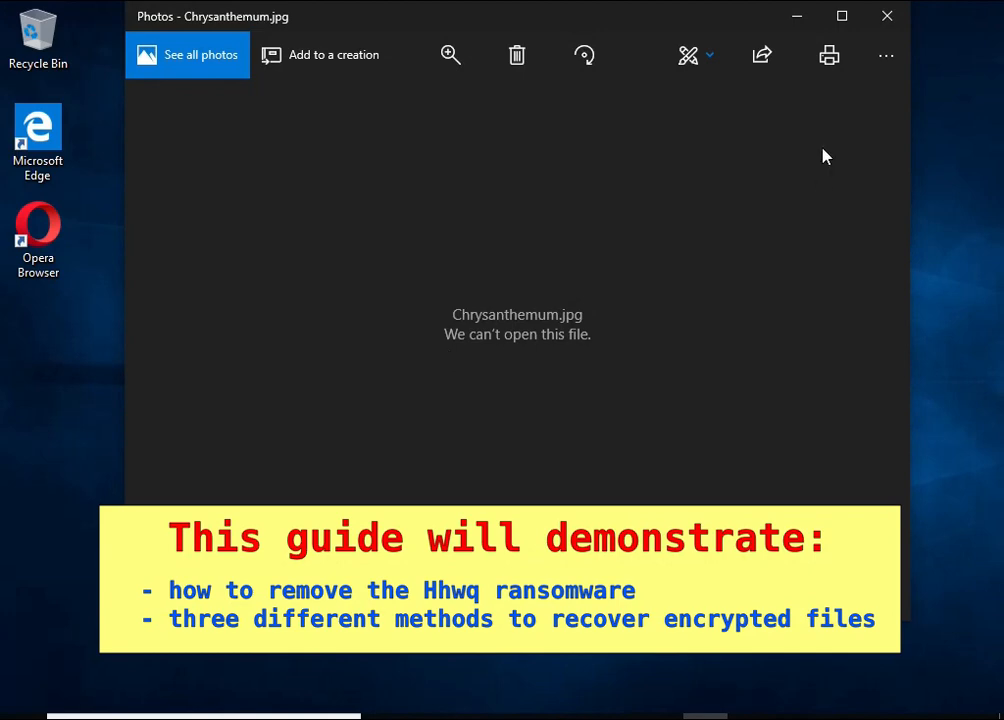
pyautogui.click(886, 16)
# Step: Open _readme.txt from Local Disk (C:), examine the ransom note's line about encrypted files, and close it
pyautogui.click(215, 306)
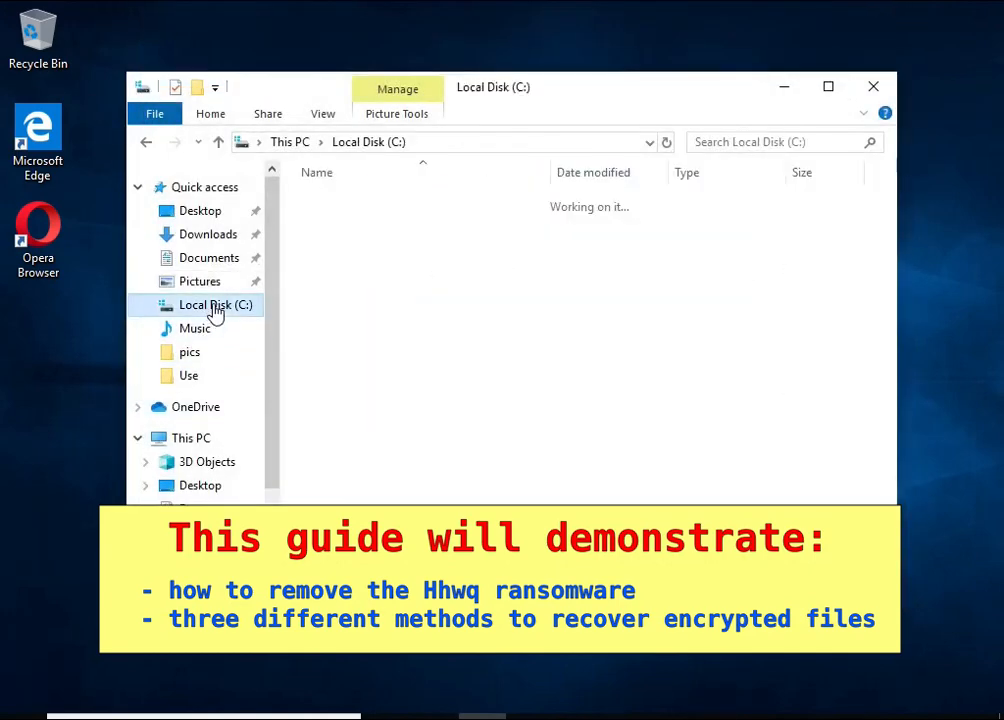
pyautogui.click(345, 351)
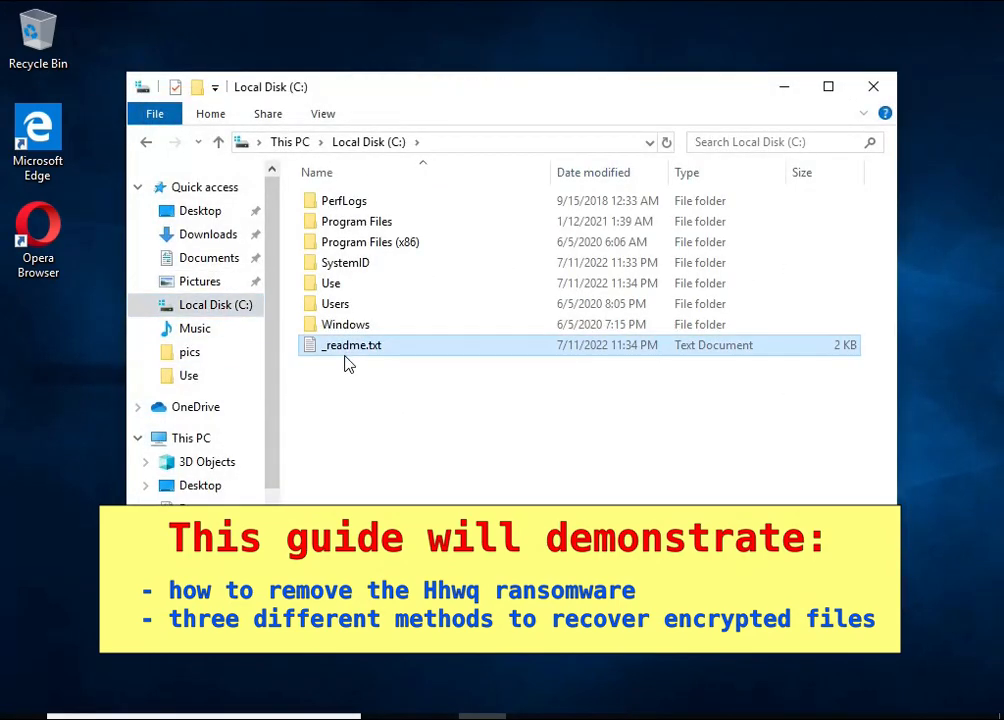
pyautogui.doubleClick(545, 352)
pyautogui.moveTo(160, 184); pyautogui.dragTo(826, 184)
pyautogui.doubleClick(782, 185)
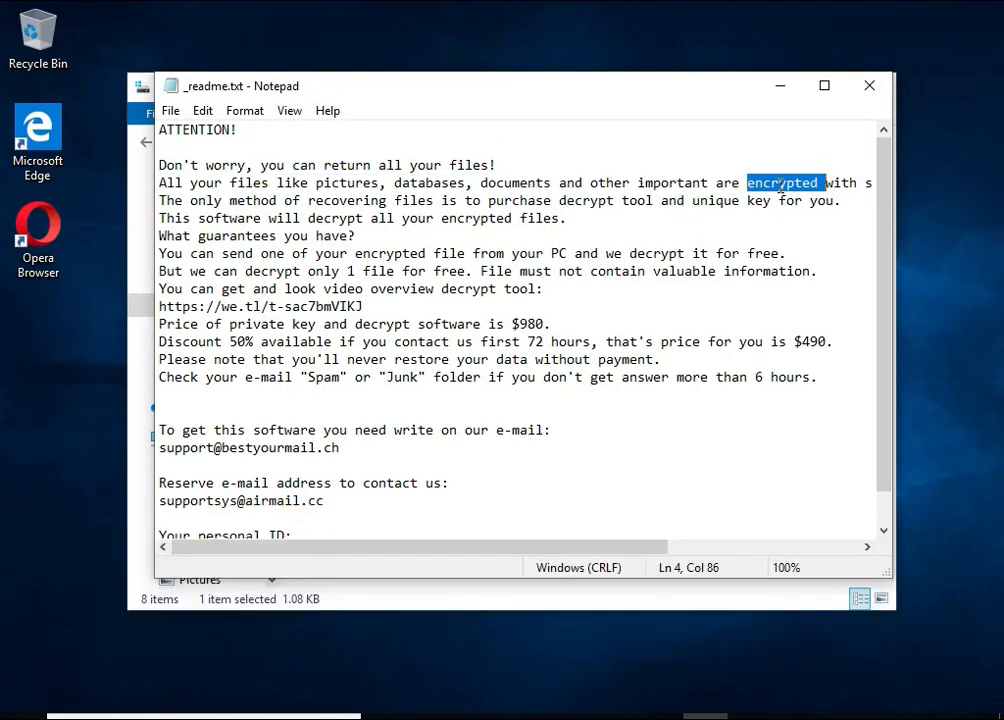
pyautogui.click(780, 184)
pyautogui.doubleClick(780, 186)
pyautogui.click(869, 86)
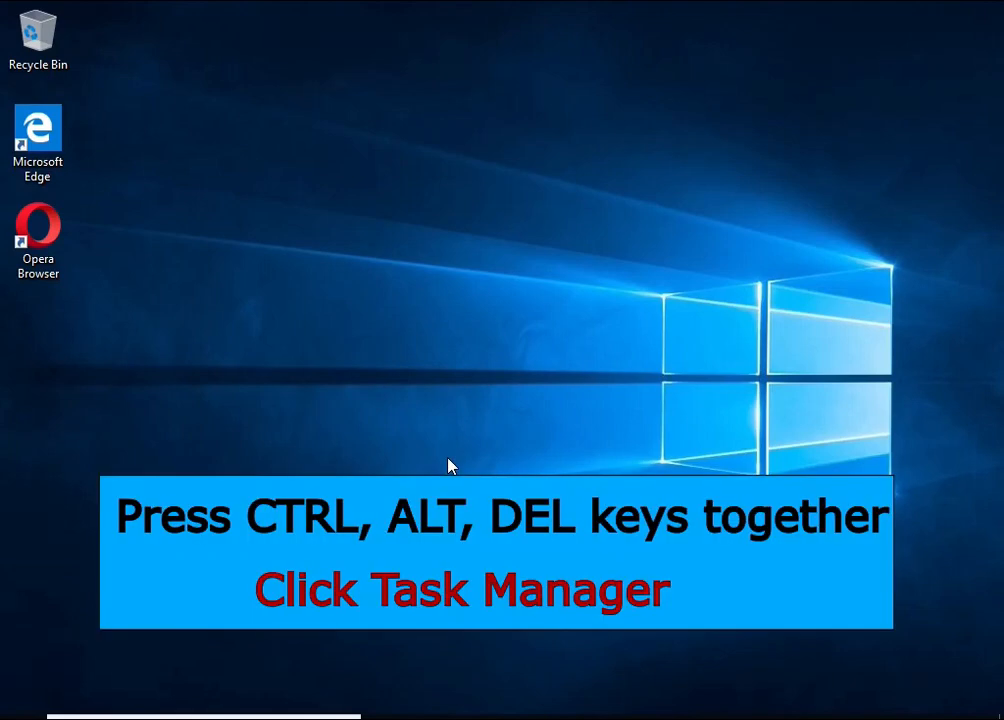
# Step: End the DB07.exe (32 bit) process in Task Manager and check the remaining processes for suspicious names
pyautogui.hotkey('ctrl', 'alt', 'Delete')
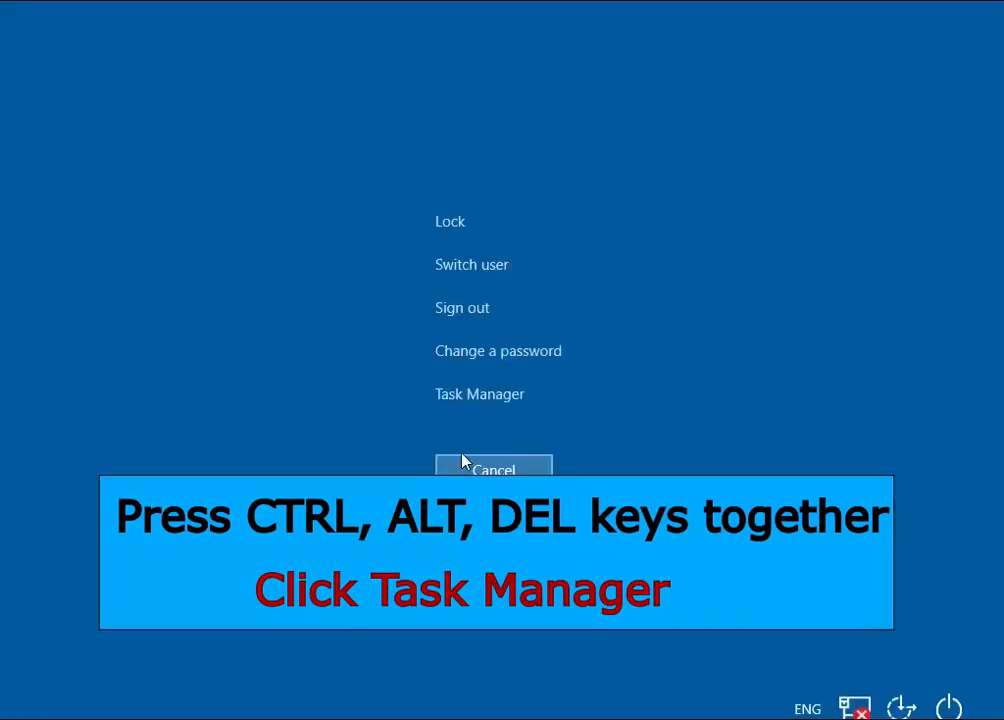
pyautogui.click(511, 400)
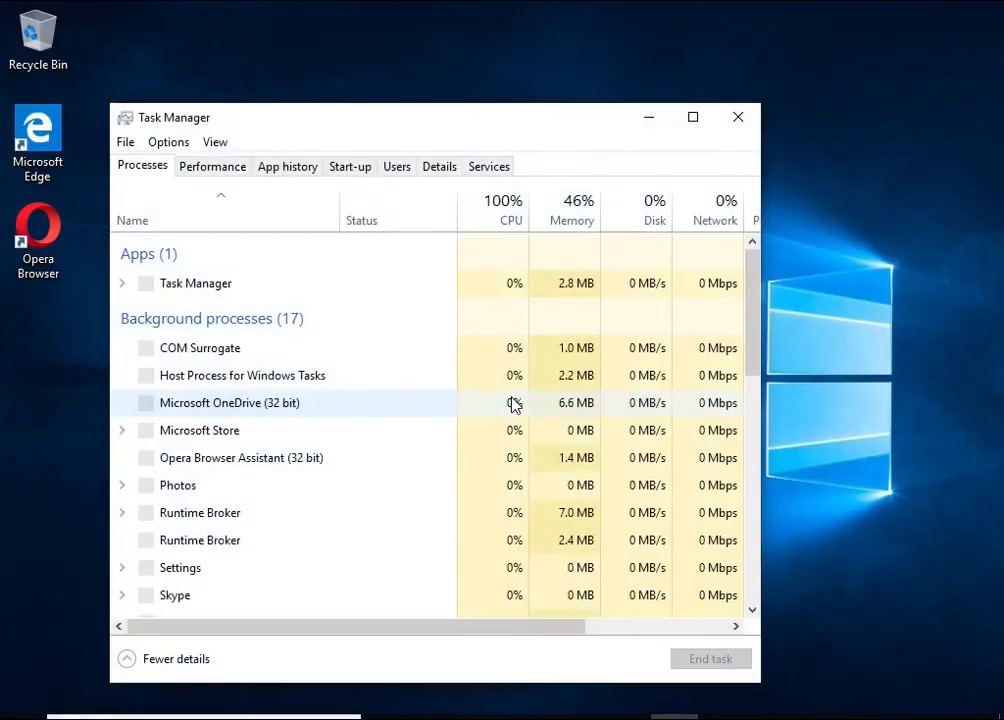
pyautogui.scroll(-1, 370, 372)
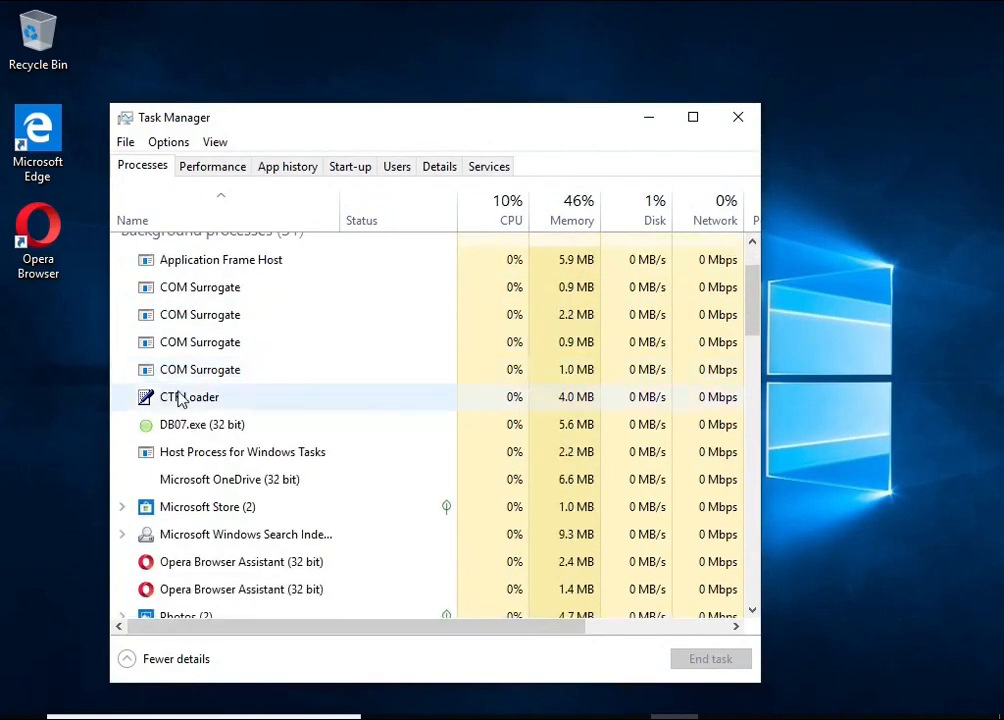
pyautogui.click(382, 429)
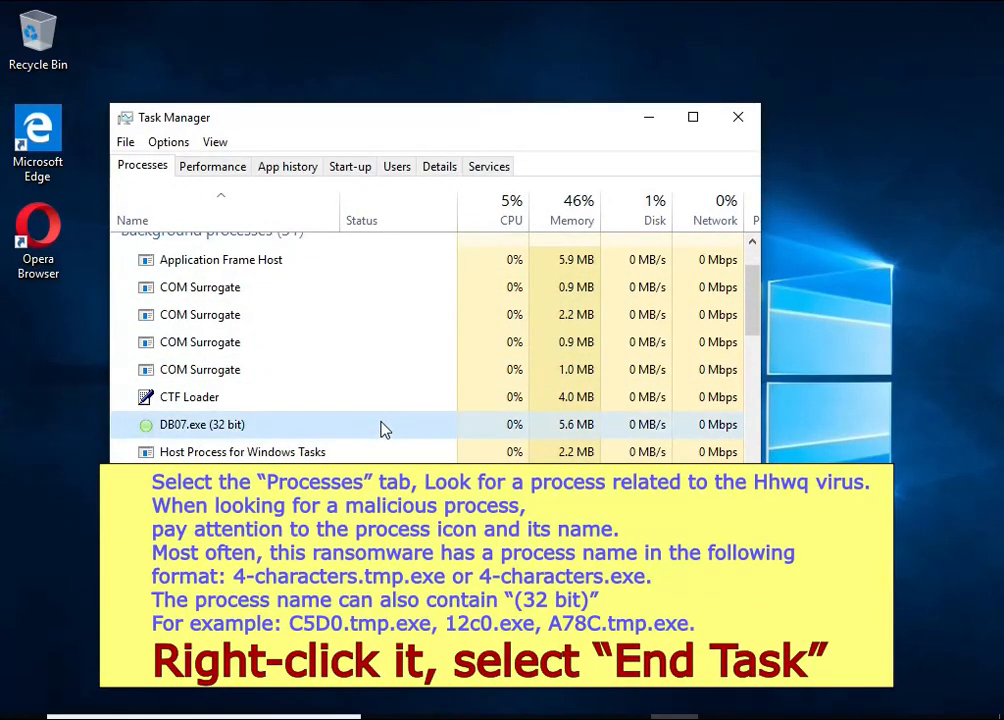
pyautogui.rightClick(390, 437)
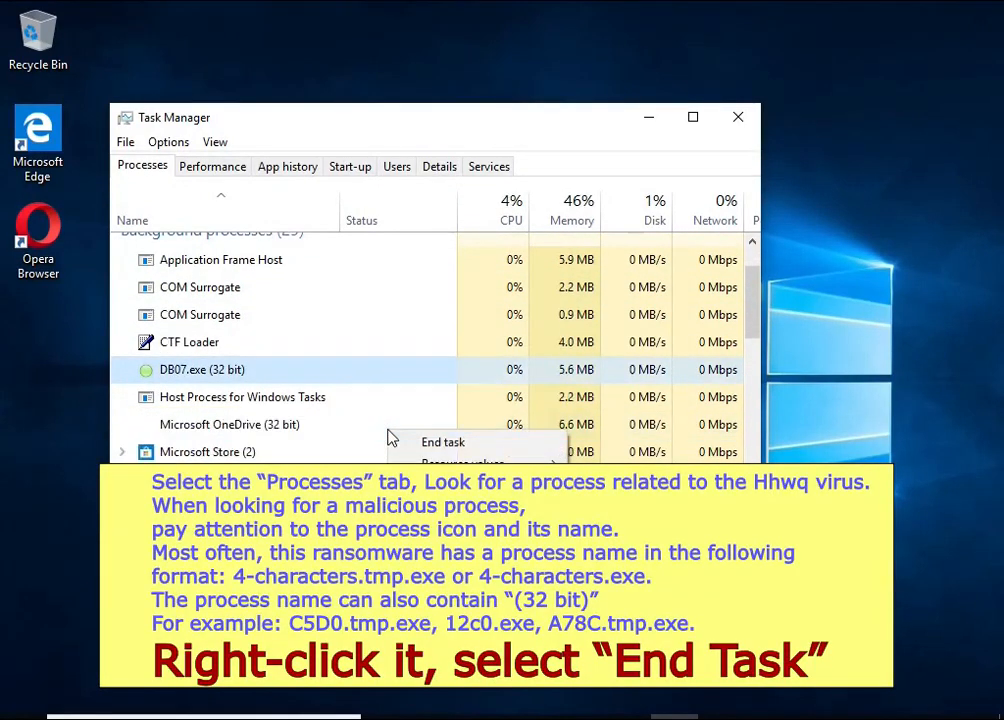
pyautogui.click(512, 443)
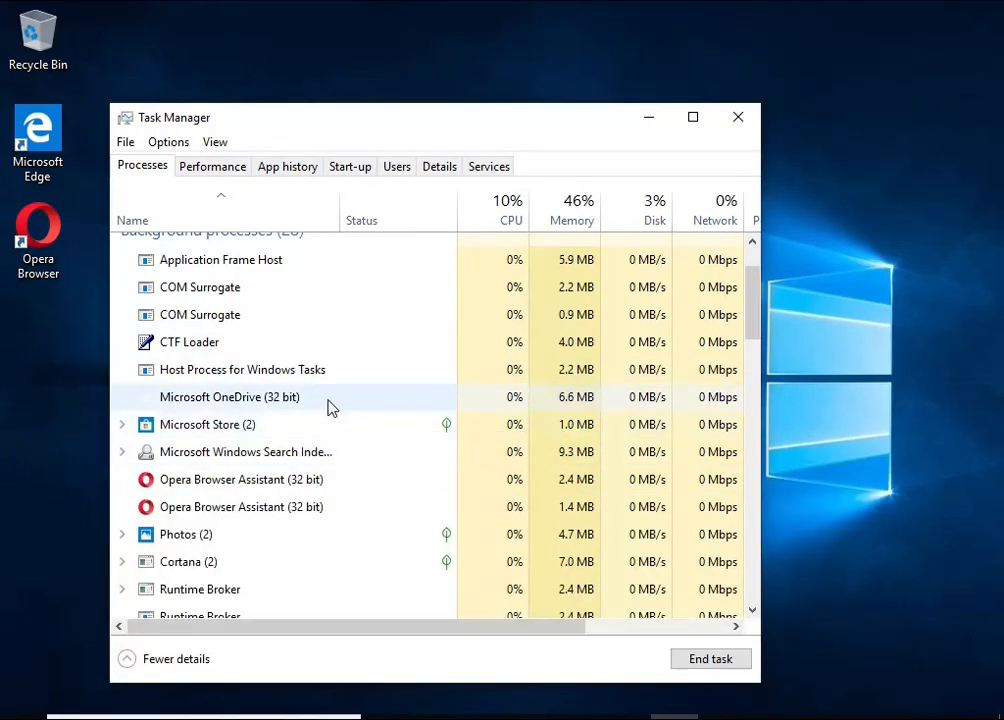
pyautogui.scroll(-2, 320, 404)
pyautogui.scroll(-7, 307, 403)
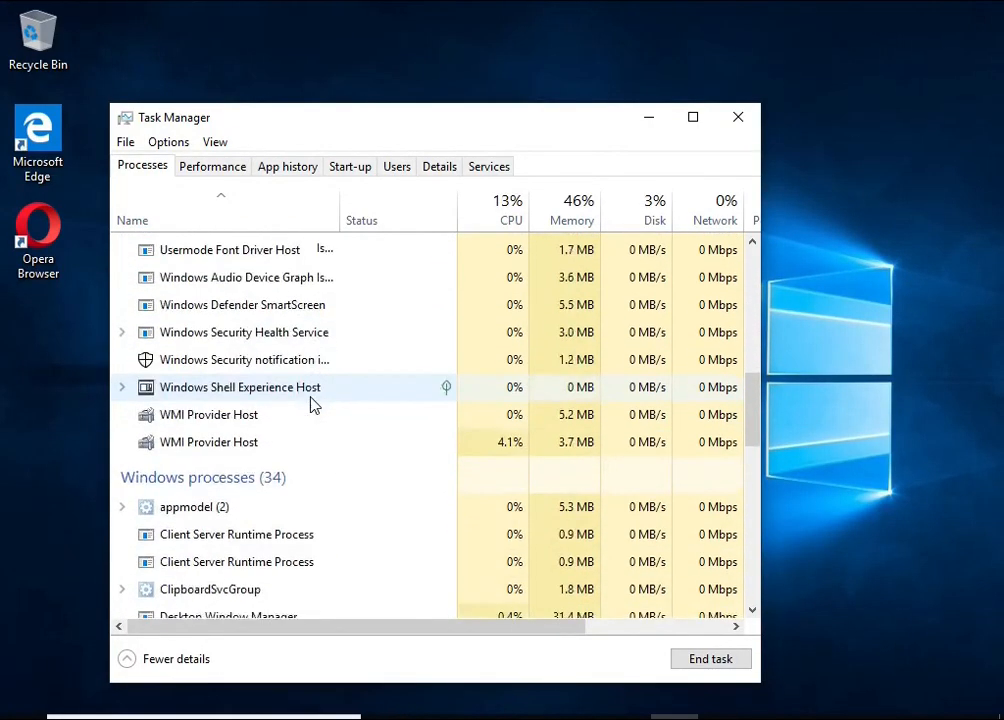
pyautogui.scroll(-9, 300, 396)
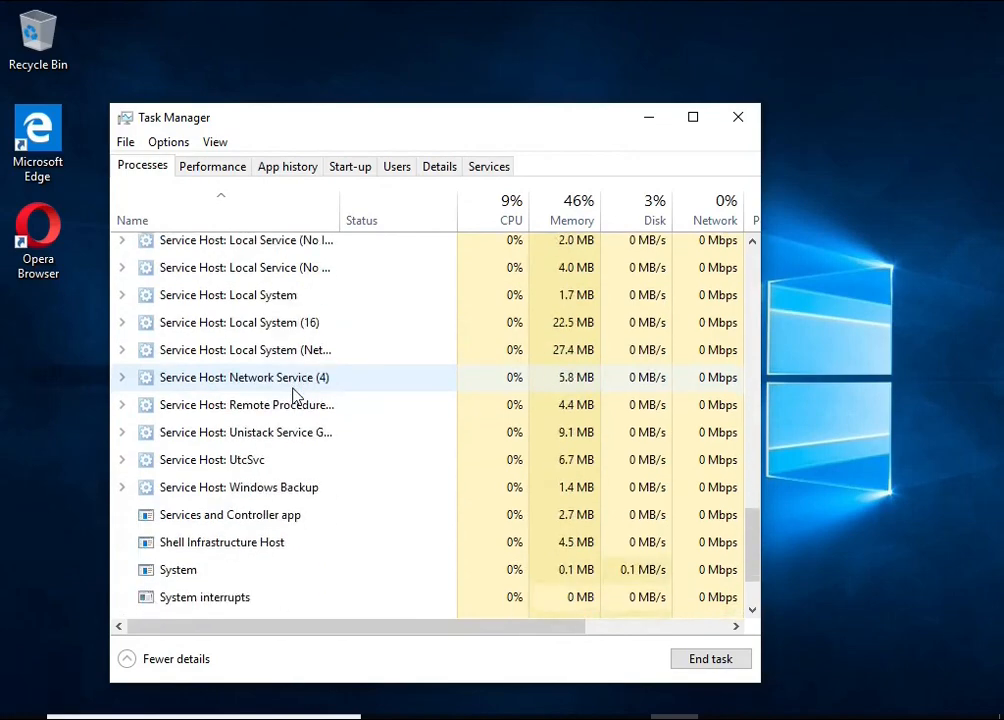
pyautogui.scroll(9, 298, 392)
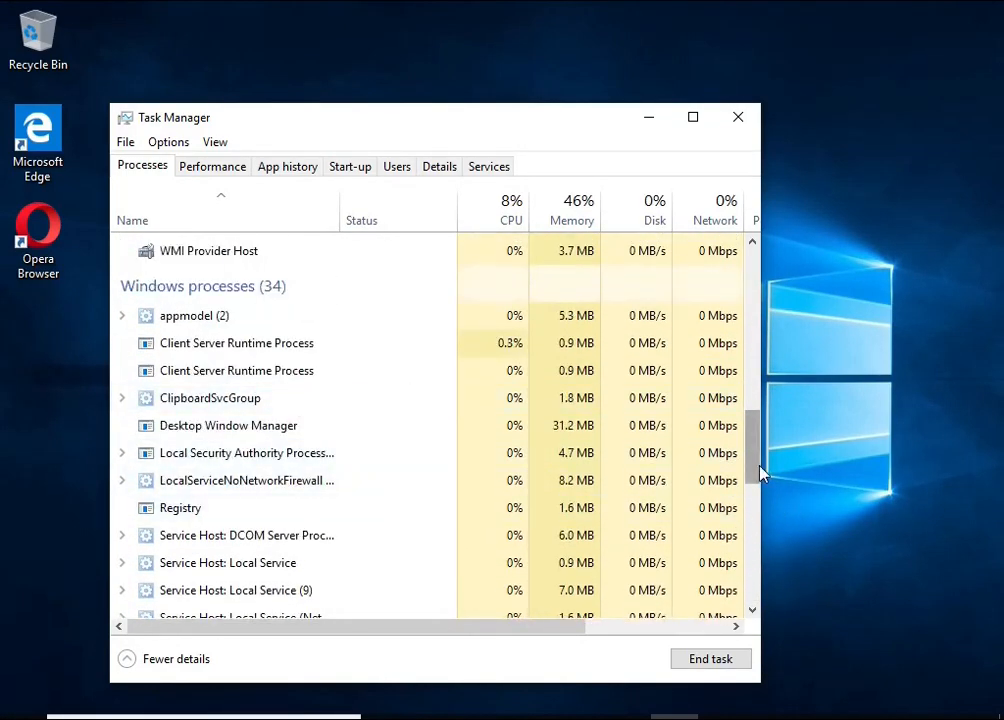
pyautogui.moveTo(756, 466); pyautogui.dragTo(765, 270)
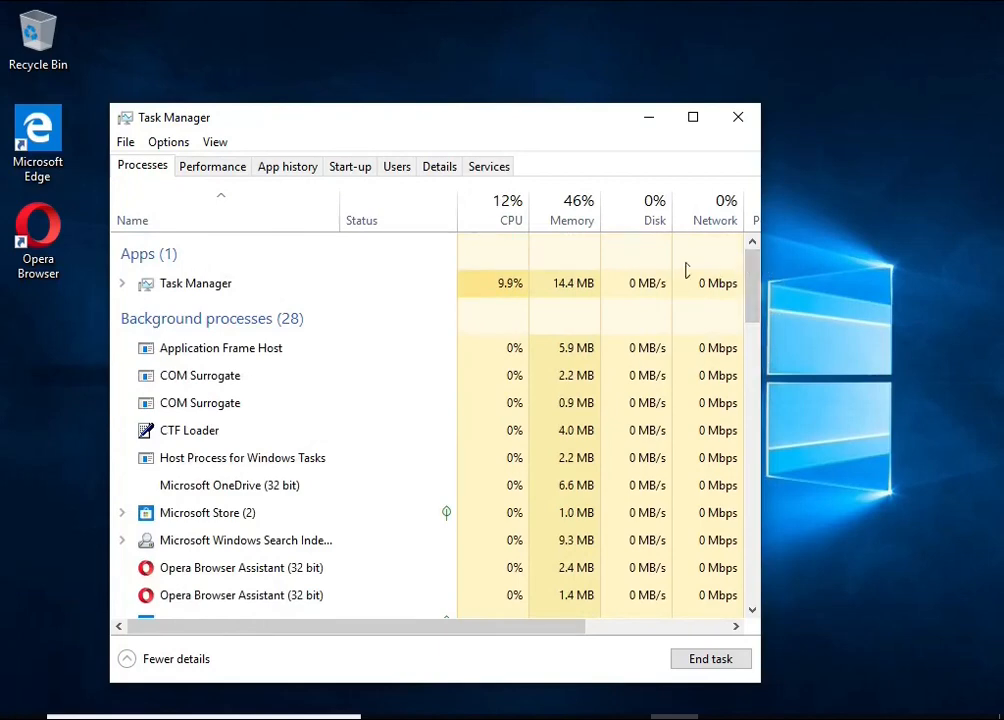
# Step: Disable DB07.exe from running at start-up and close Task Manager
pyautogui.click(350, 167)
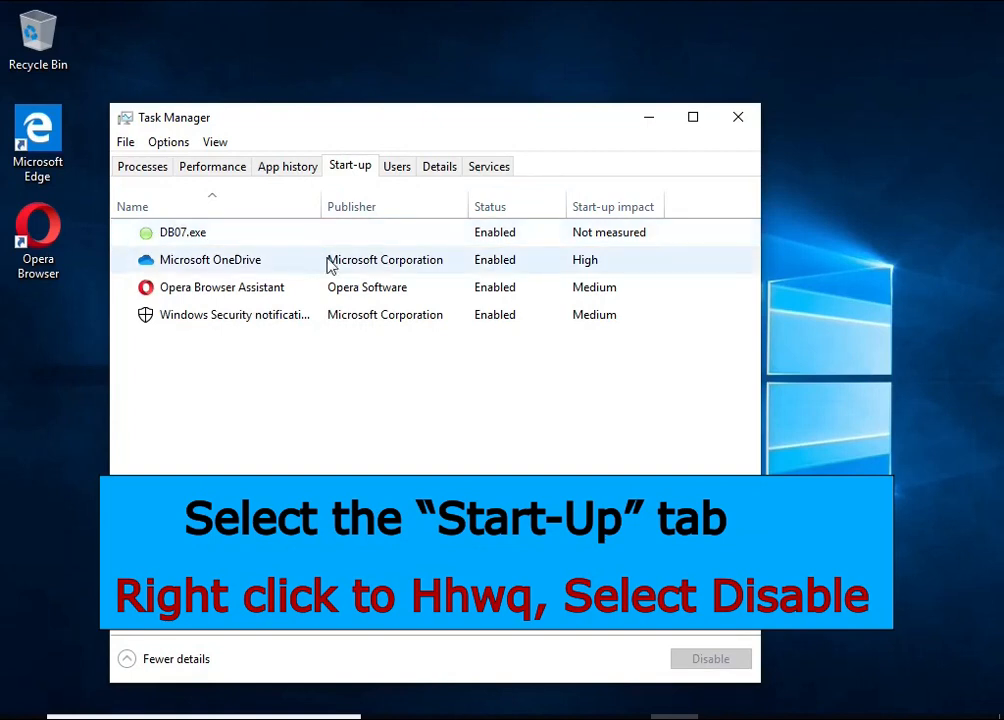
pyautogui.rightClick(545, 245)
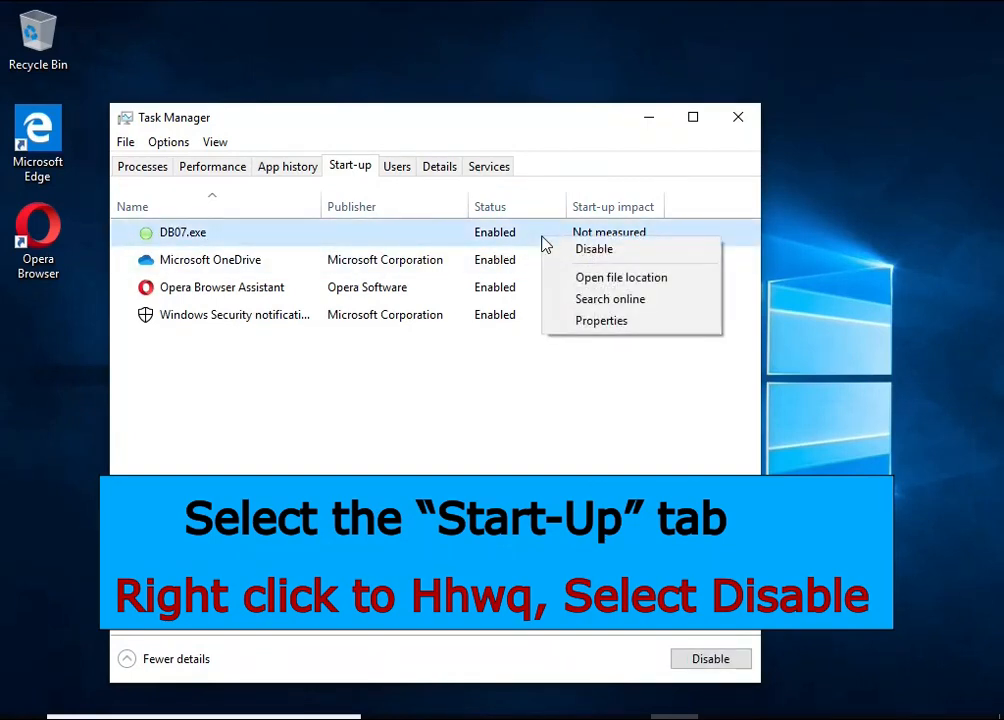
pyautogui.click(669, 256)
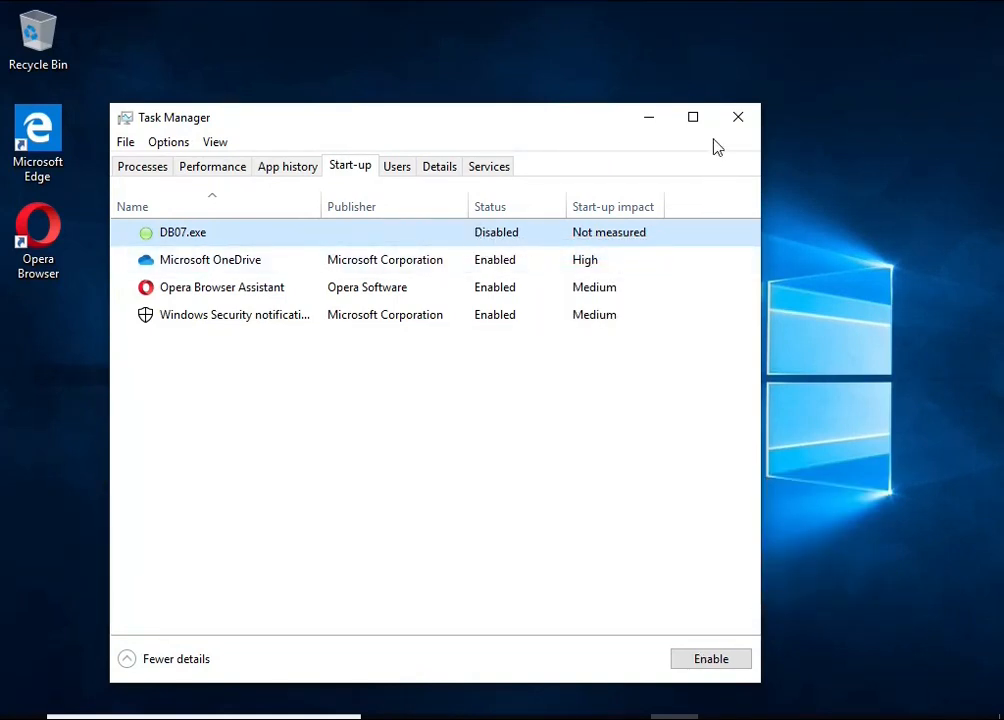
pyautogui.click(735, 122)
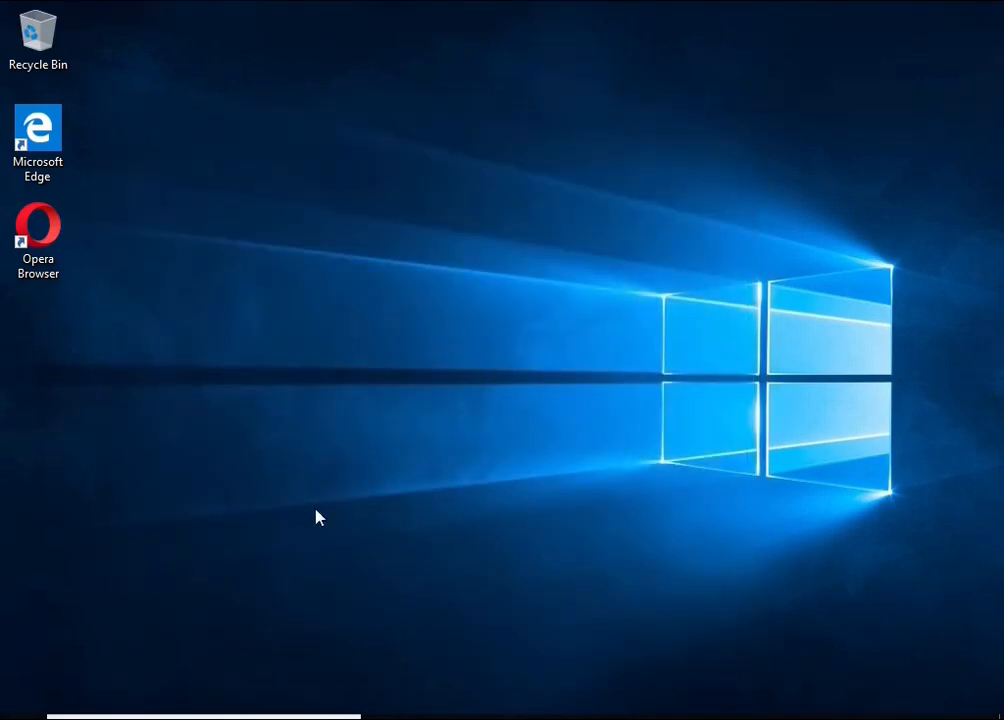
# Step: Search Windows for "task she", open Task Scheduler and move its window fully into view
pyautogui.press('super')
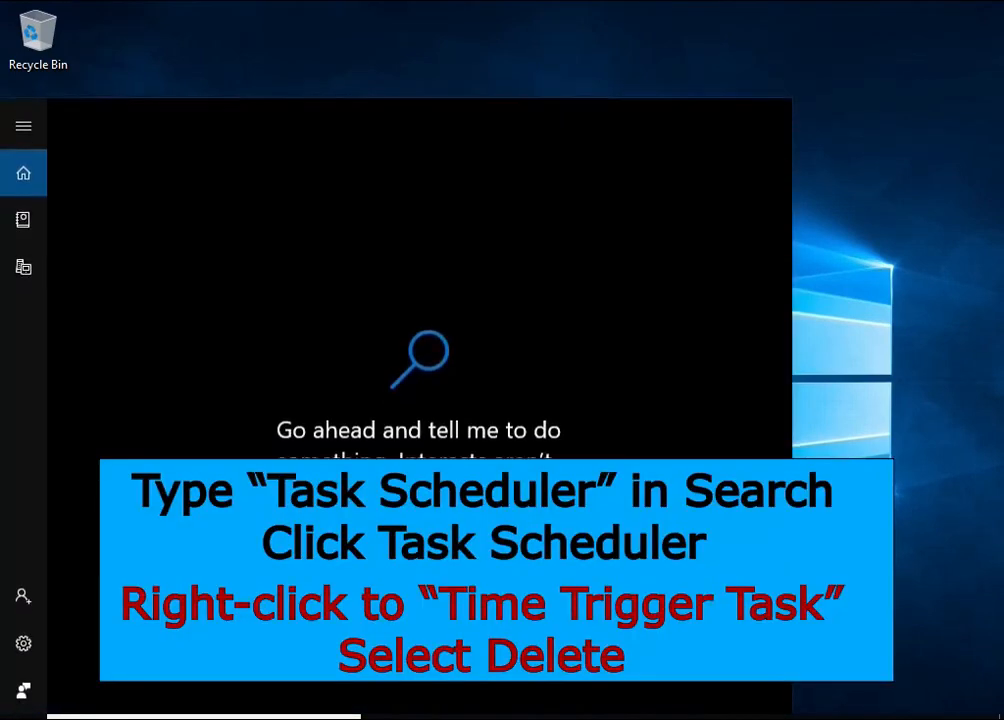
pyautogui.write('task she')
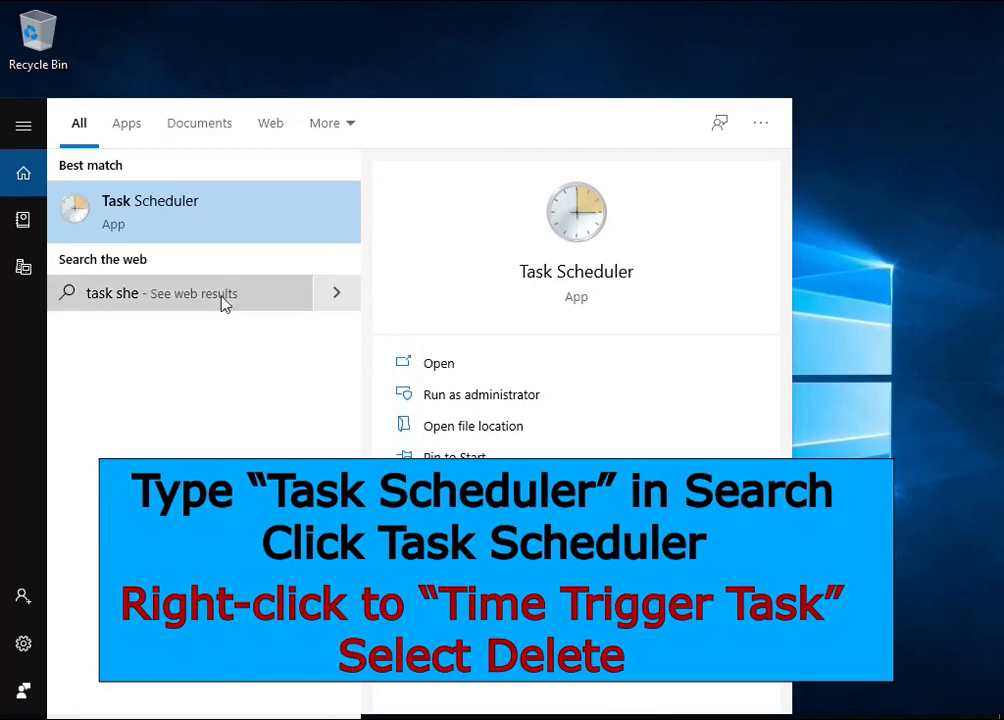
pyautogui.click(240, 229)
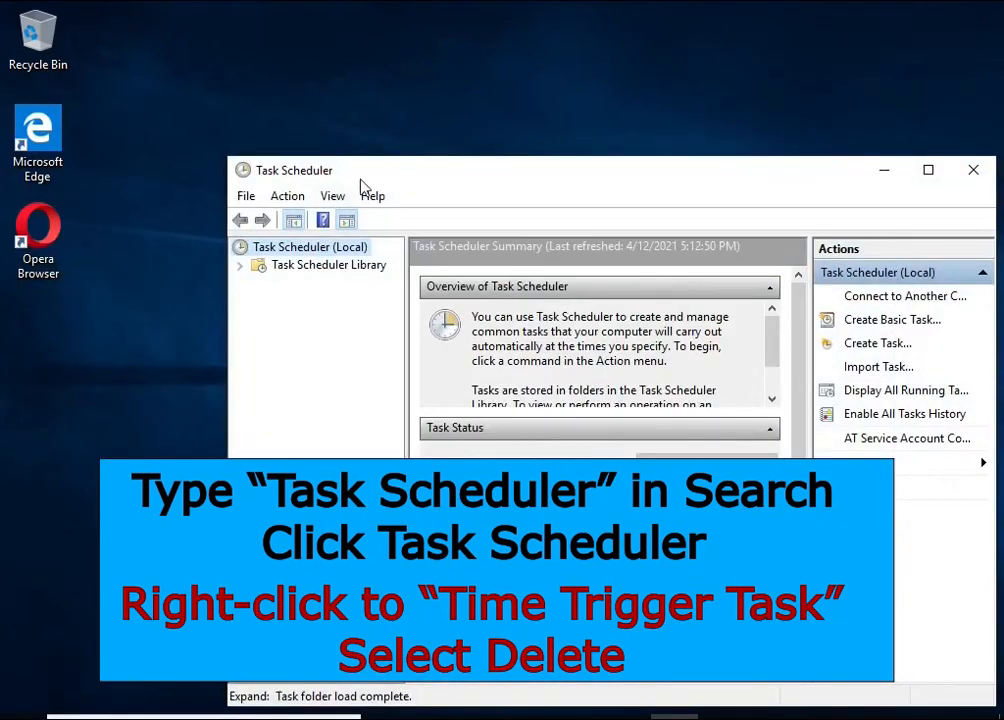
pyautogui.moveTo(369, 165); pyautogui.dragTo(303, 108)
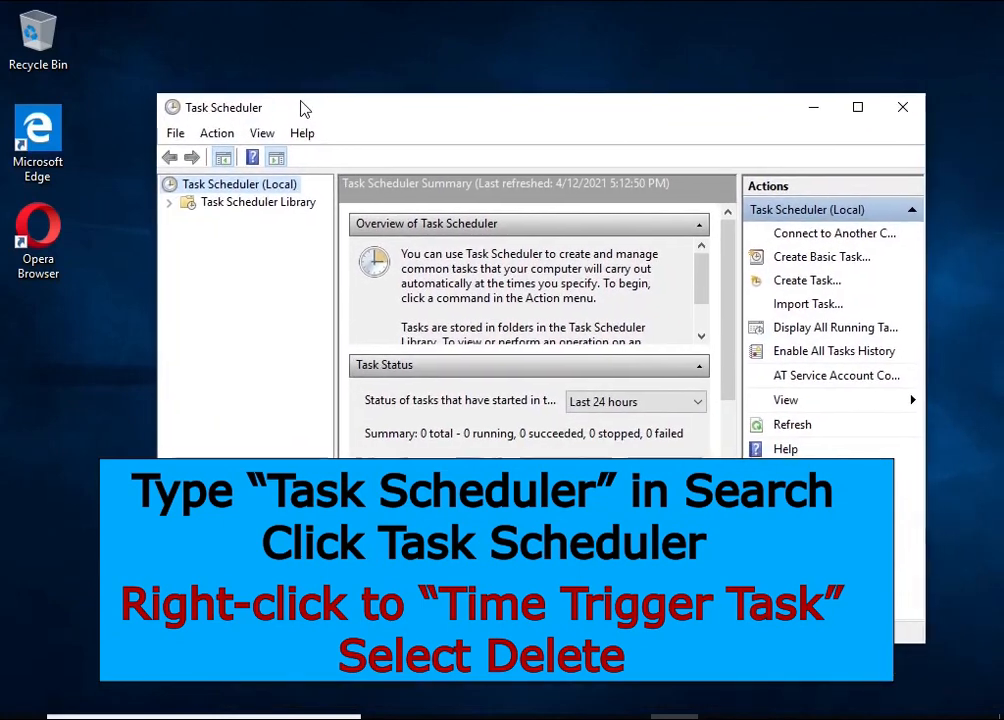
# Step: Delete Time Trigger Task from the Task Scheduler Library and close Task Scheduler
pyautogui.click(293, 202)
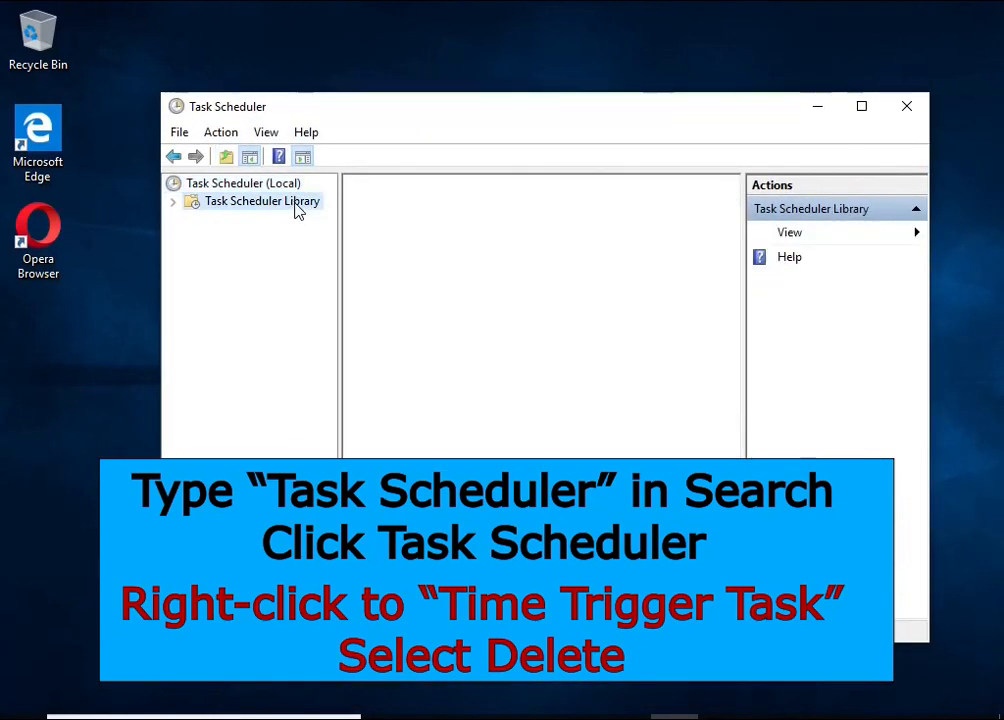
pyautogui.click(649, 270)
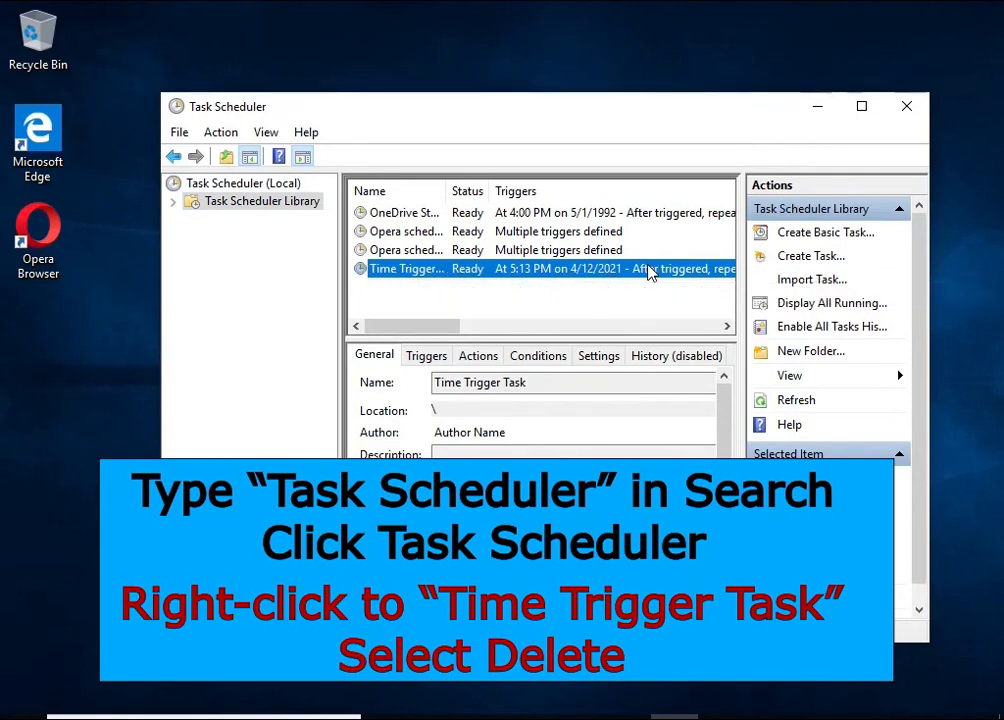
pyautogui.rightClick(649, 270)
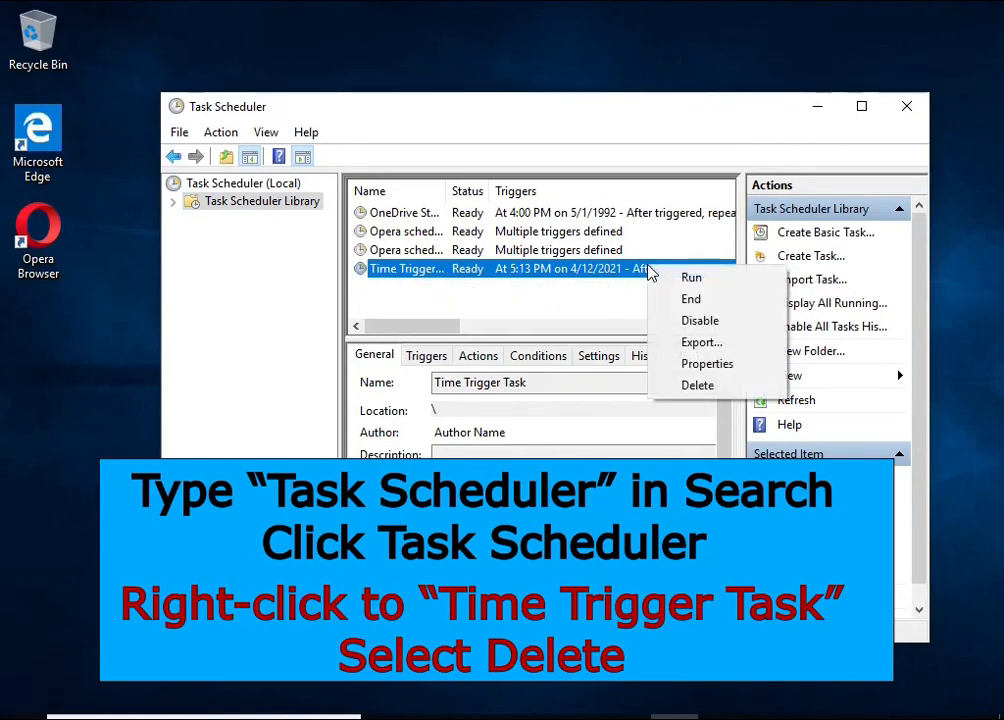
pyautogui.click(737, 390)
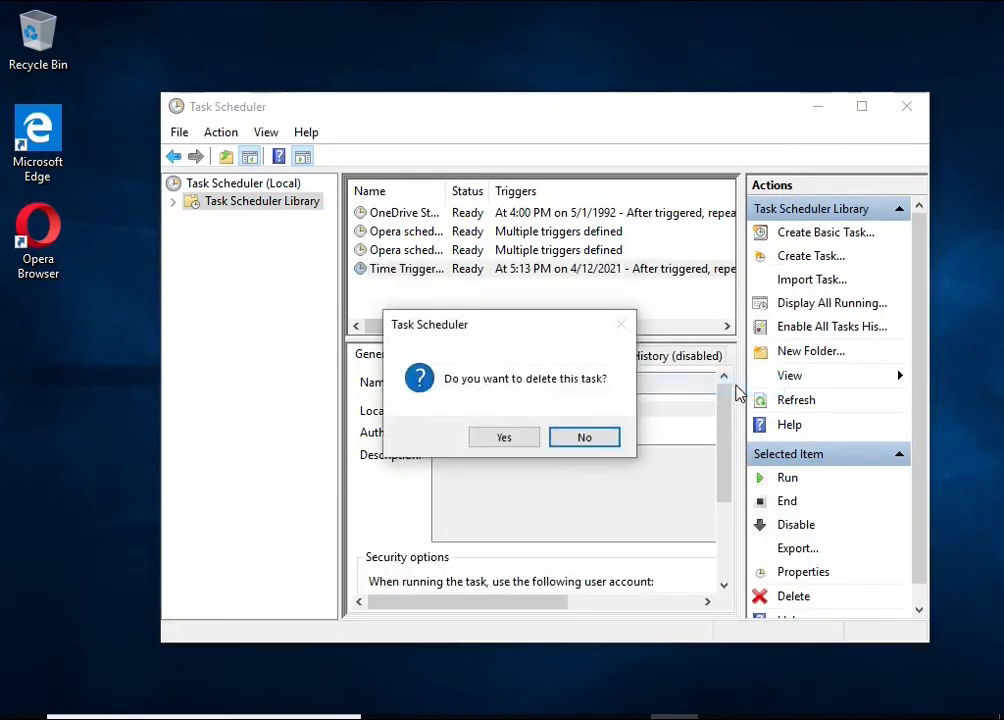
pyautogui.click(505, 444)
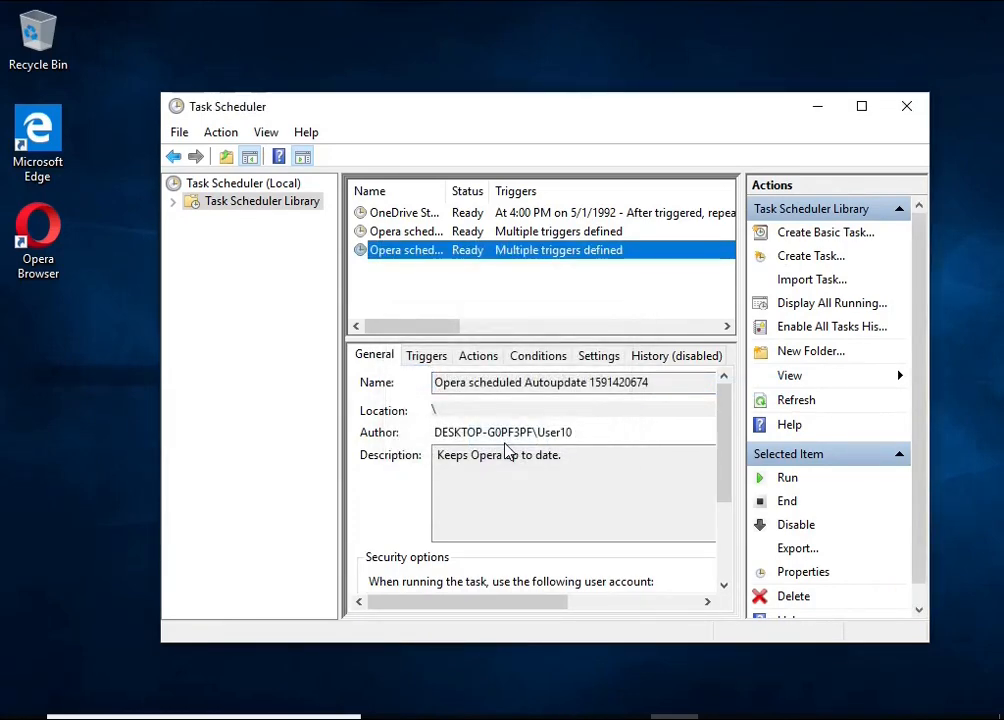
pyautogui.click(906, 112)
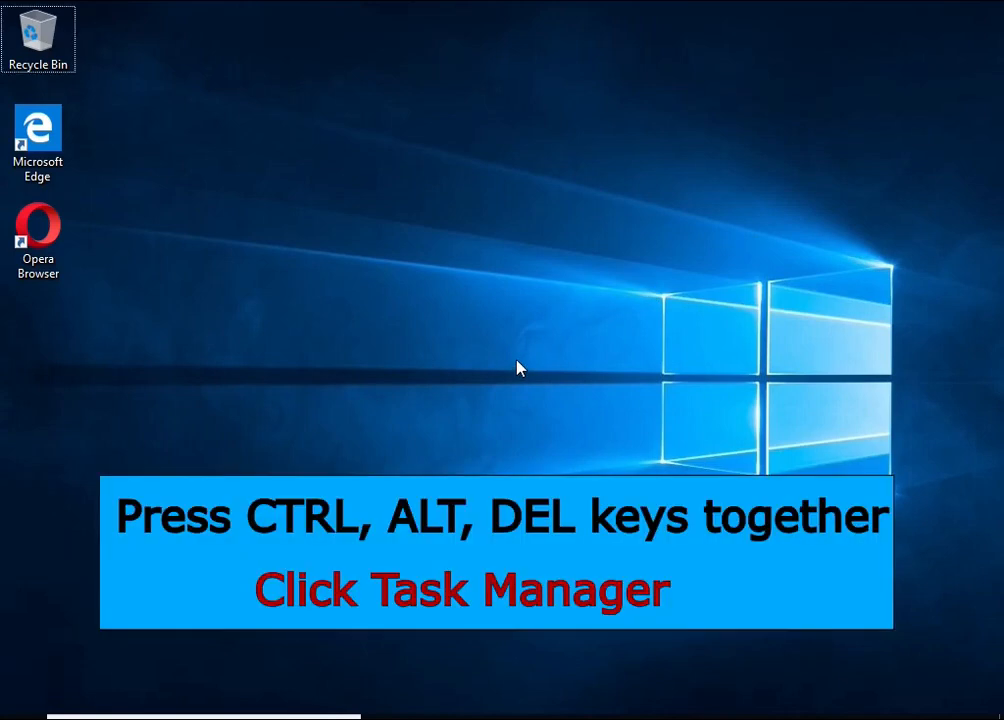
# Step: Open the file location of the DB07.exe start-up entry from Task Manager, then close Task Manager
pyautogui.hotkey('ctrl', 'alt', 'Delete')
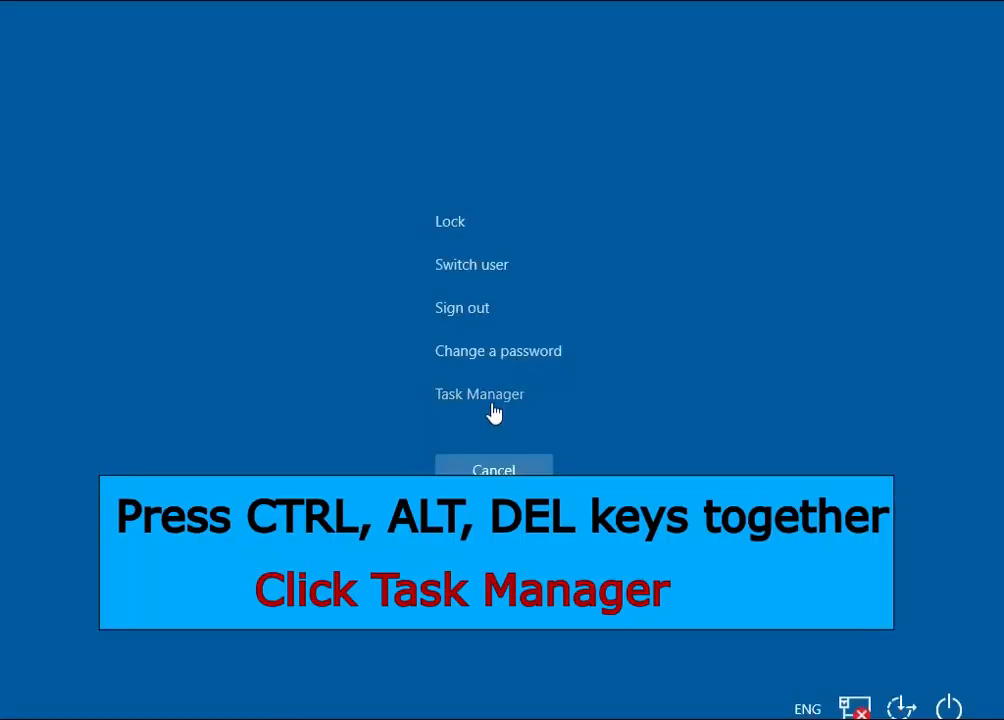
pyautogui.click(490, 402)
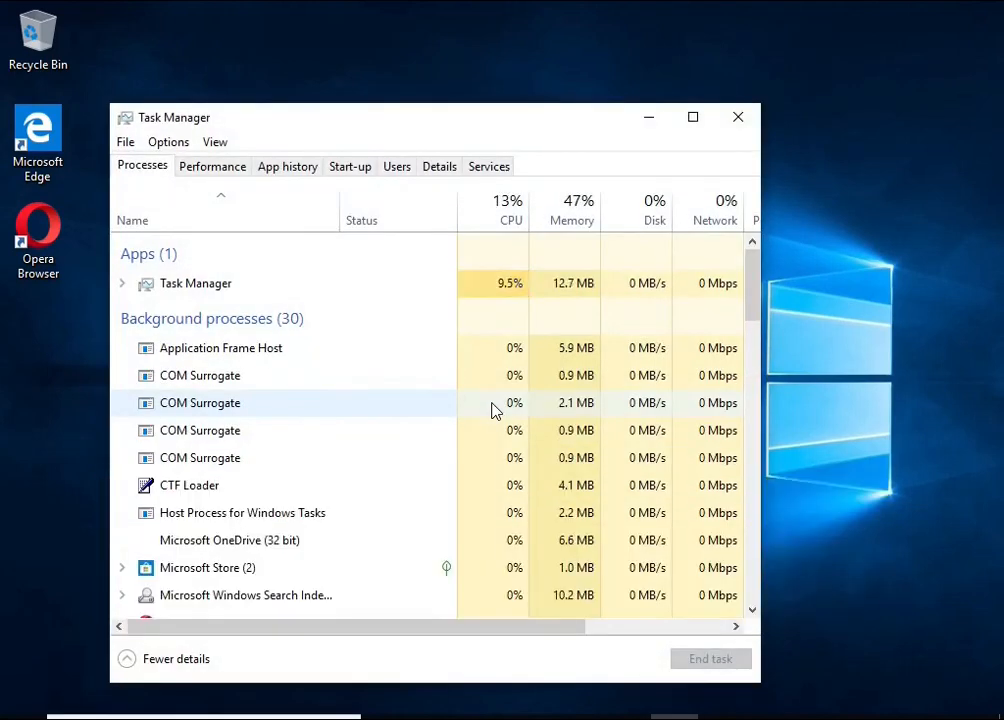
pyautogui.click(350, 166)
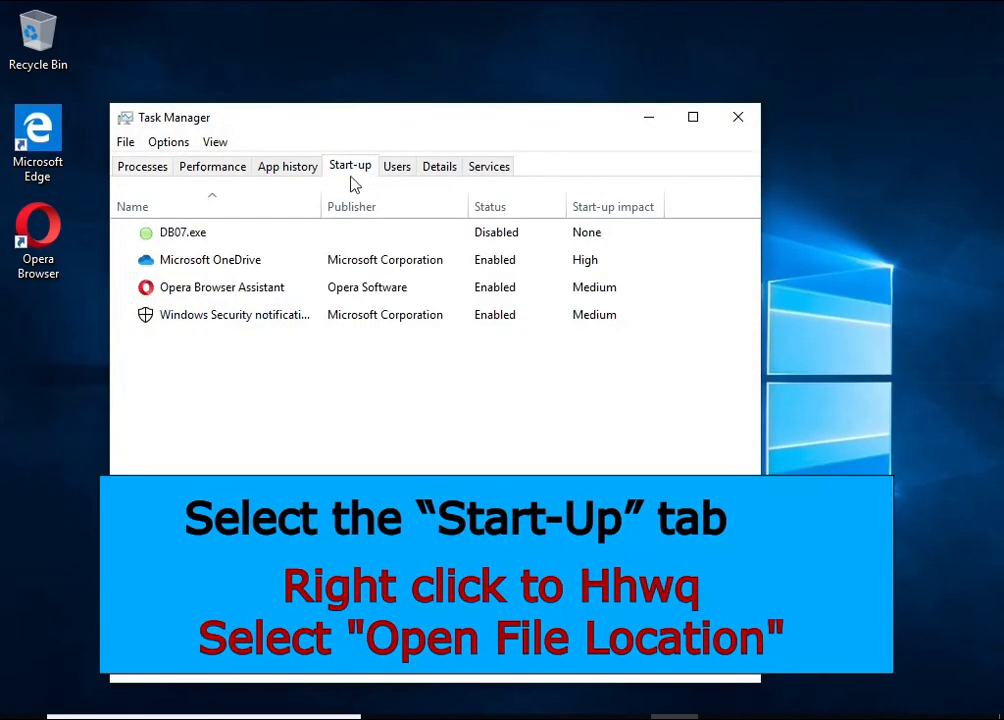
pyautogui.rightClick(549, 234)
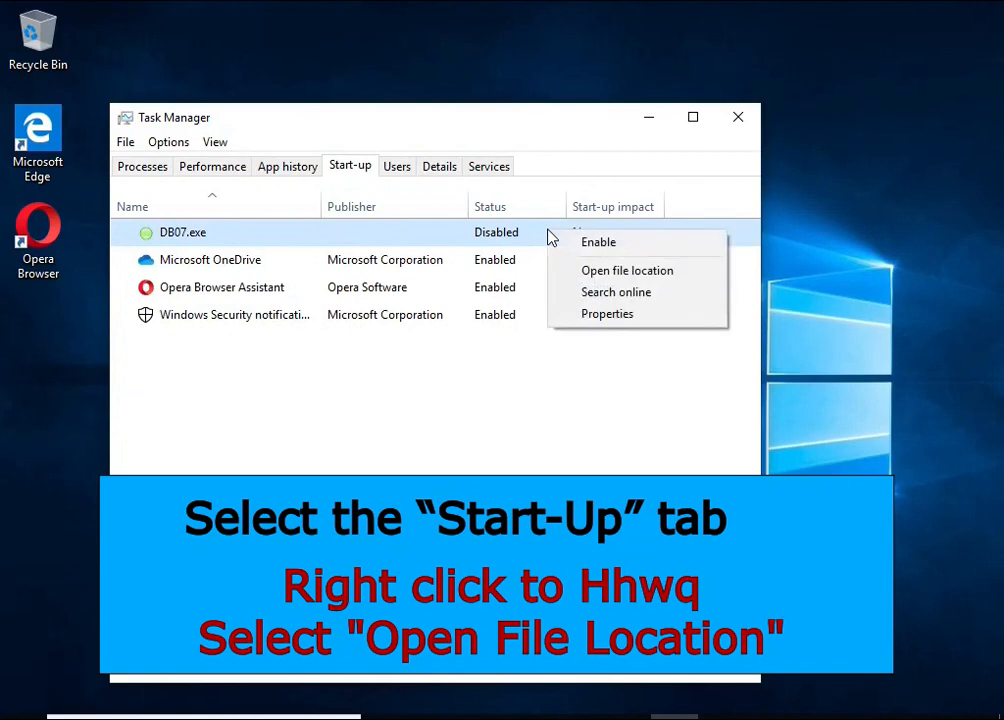
pyautogui.click(697, 281)
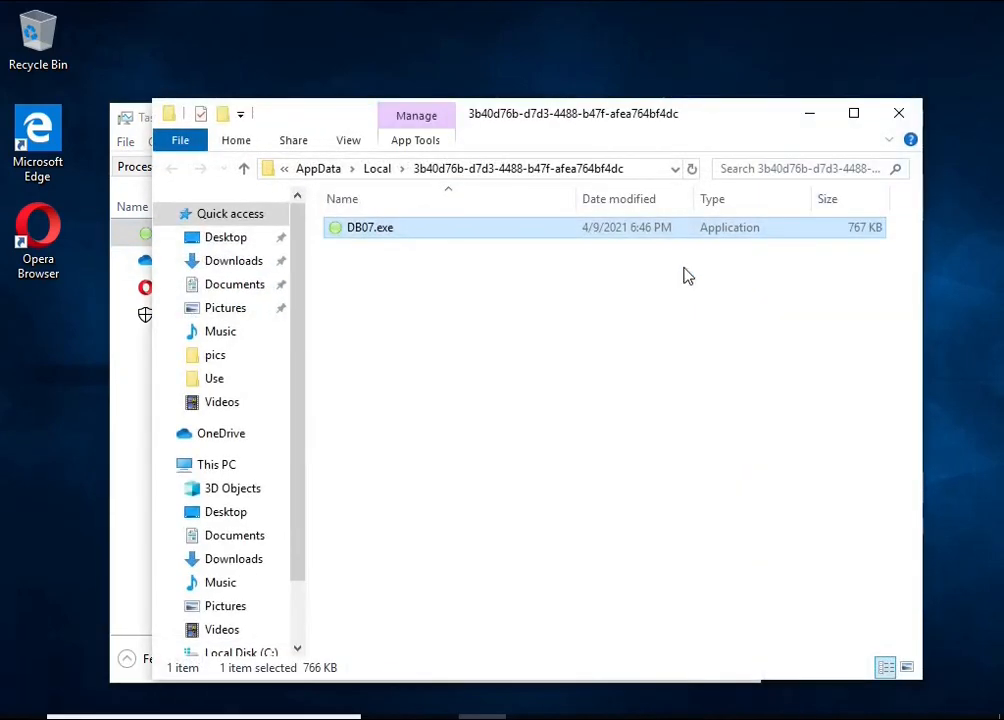
pyautogui.click(128, 418)
pyautogui.click(735, 118)
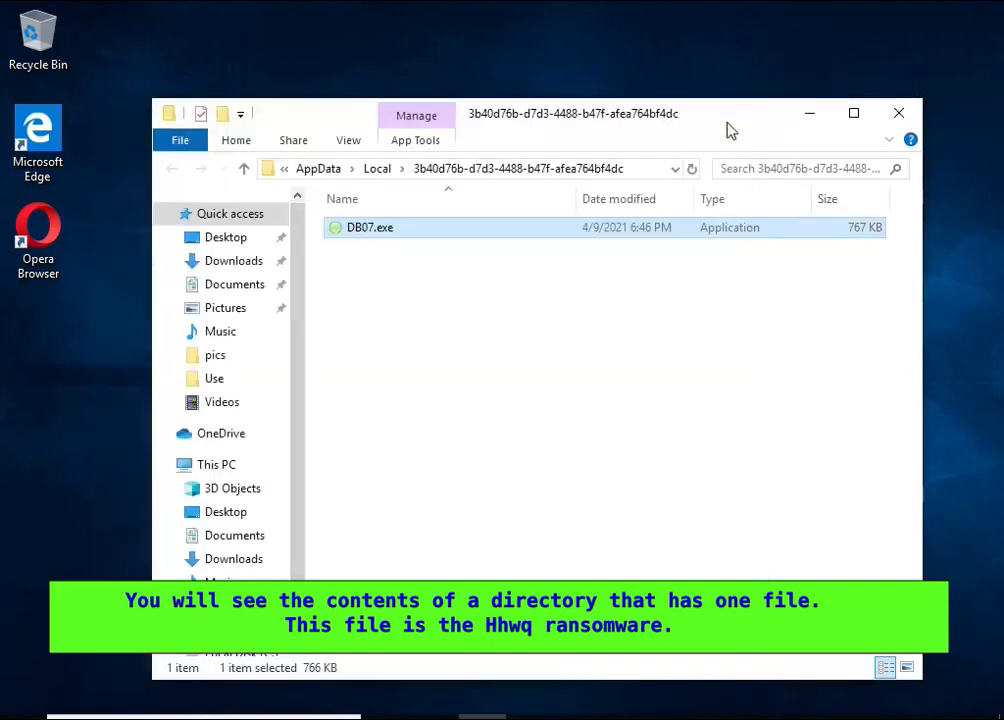
# Step: Try to delete DB07.exe from its AppData folder, retry the deletion, and cancel it
pyautogui.rightClick(419, 231)
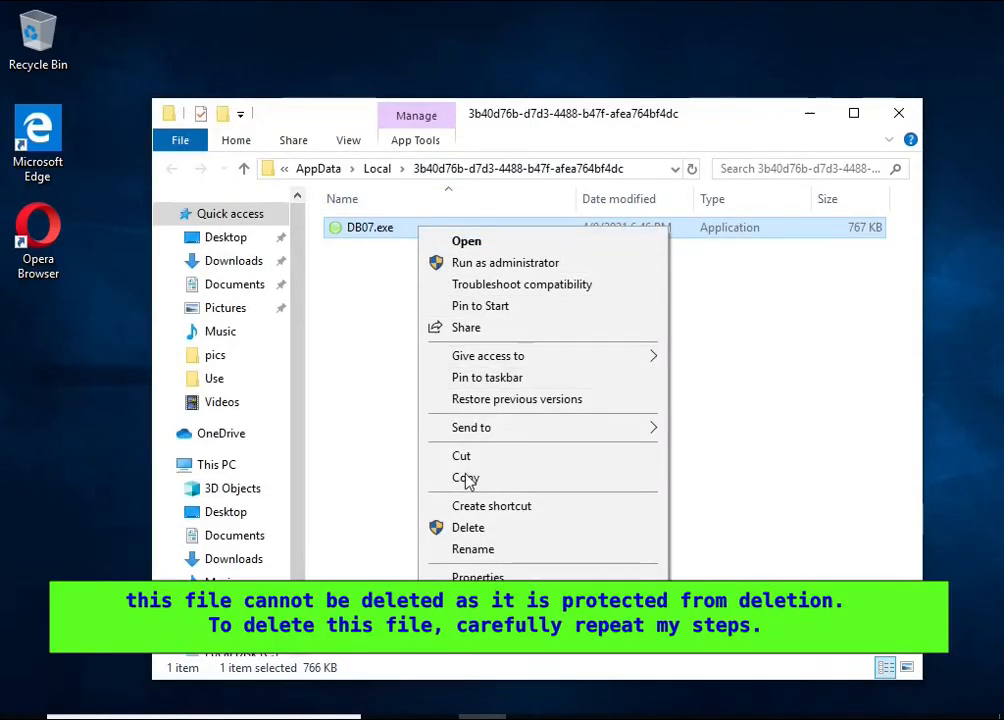
pyautogui.click(470, 529)
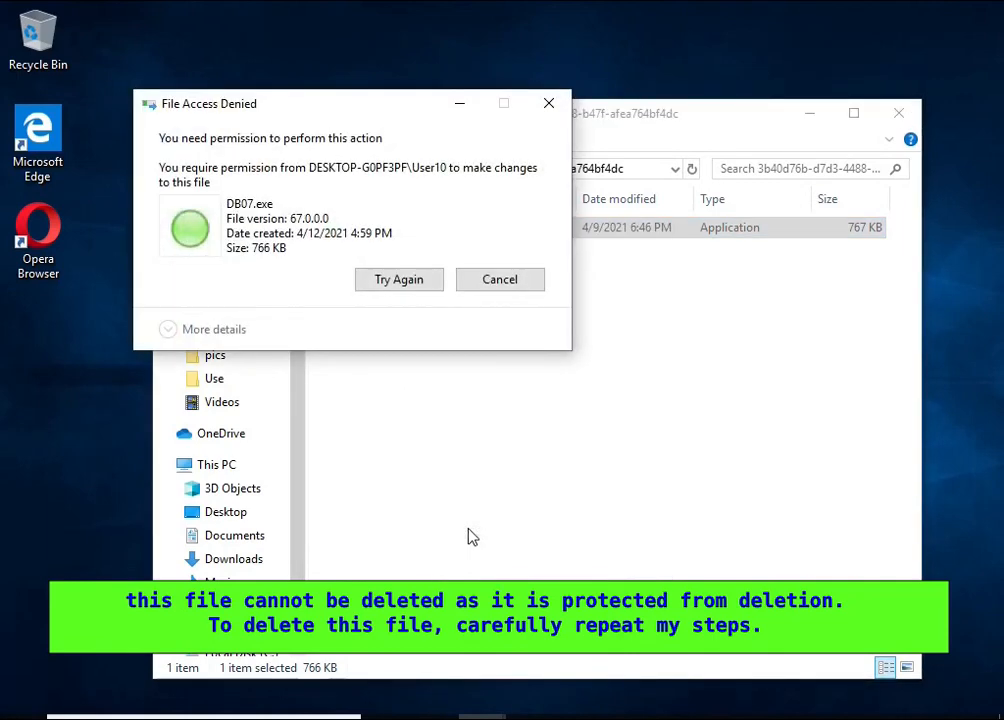
pyautogui.click(419, 284)
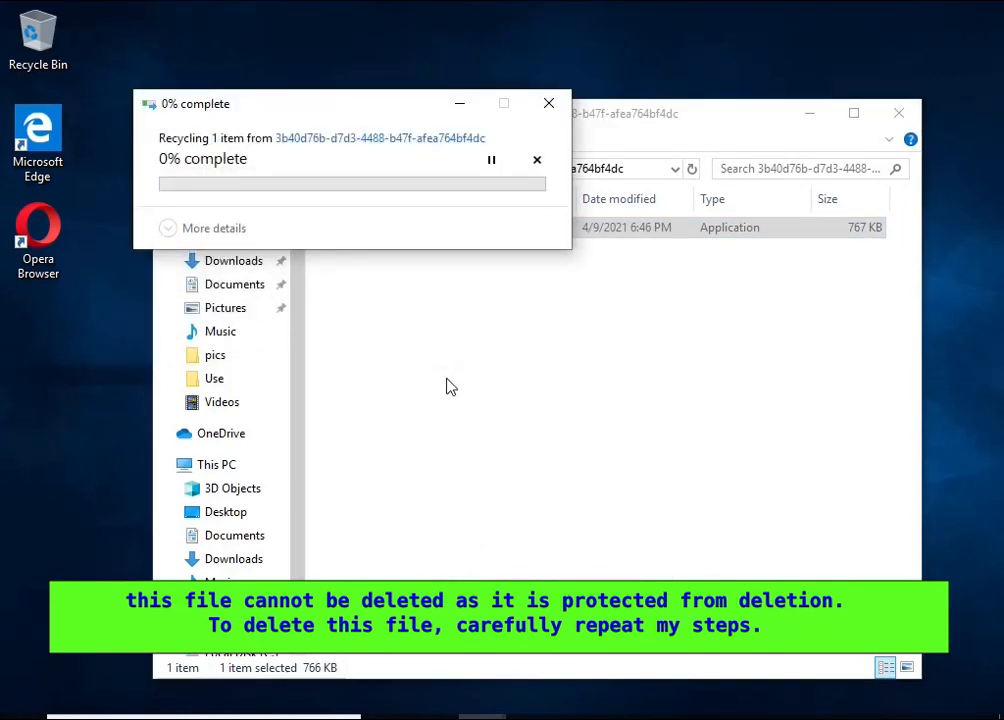
pyautogui.click(405, 286)
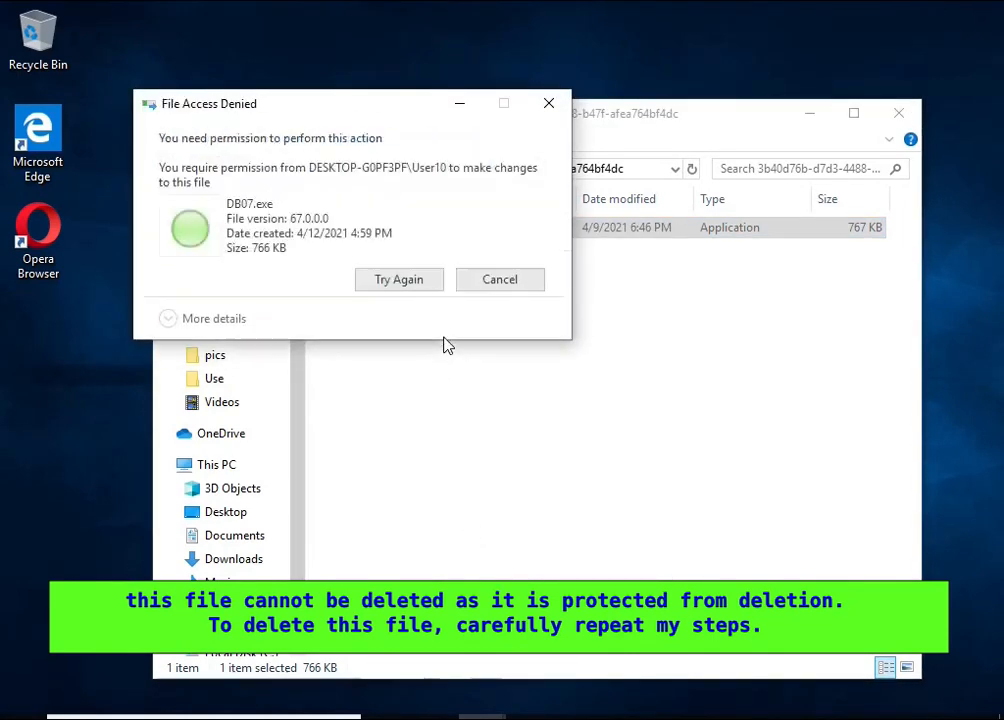
pyautogui.click(495, 284)
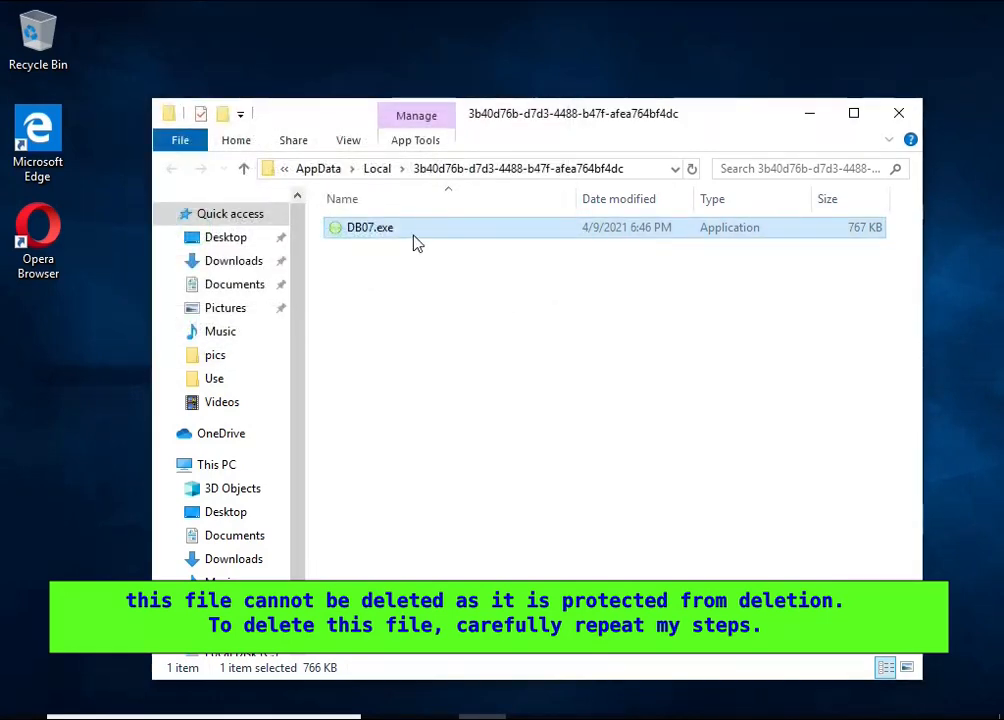
# Step: Disable inheritance on DB07.exe by converting its permissions to explicit ones, and remove the Deny entry for Everyone
pyautogui.rightClick(413, 237)
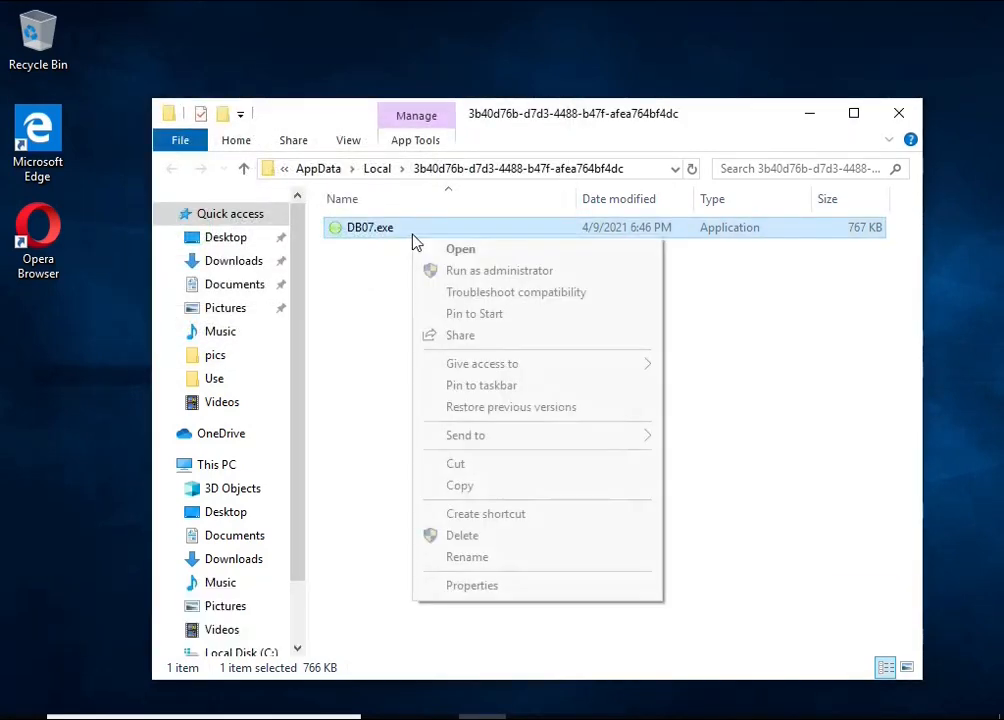
pyautogui.click(563, 586)
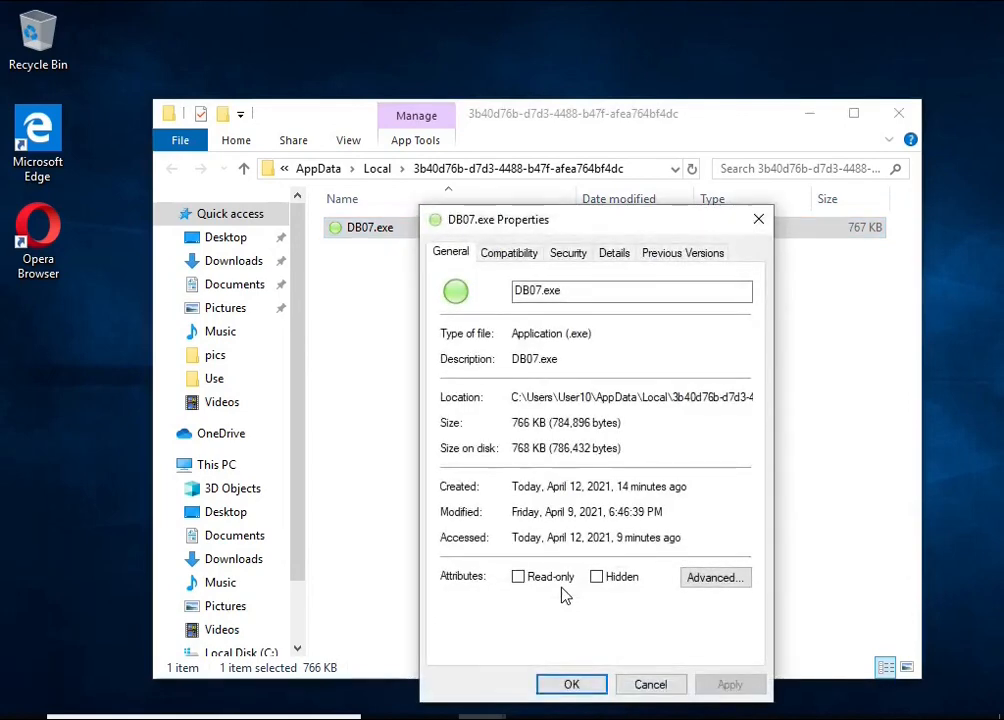
pyautogui.click(567, 254)
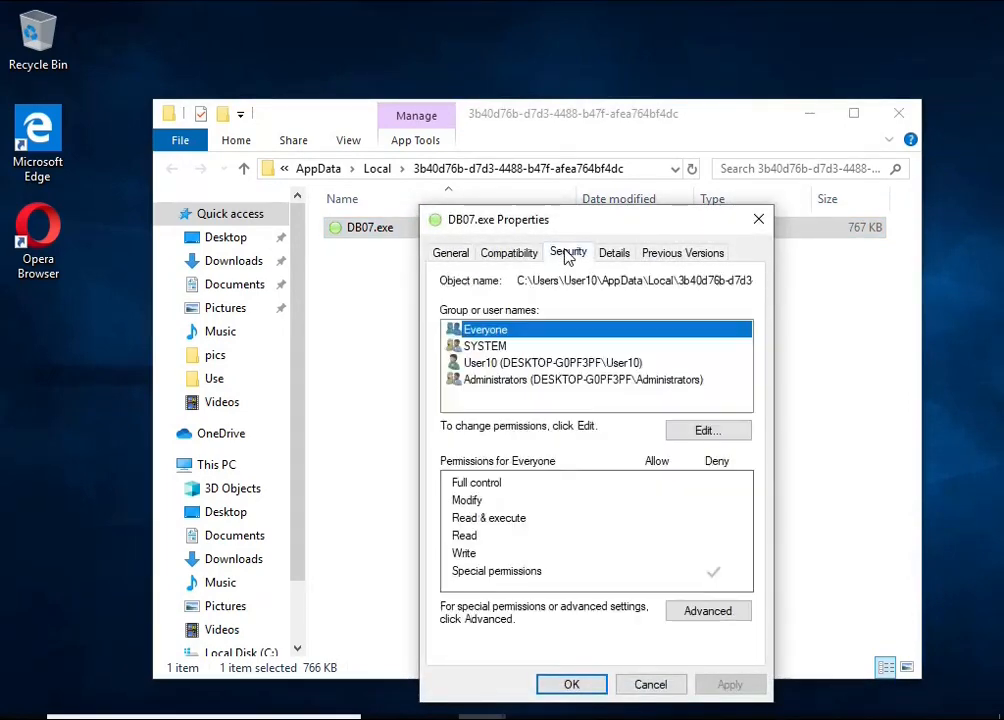
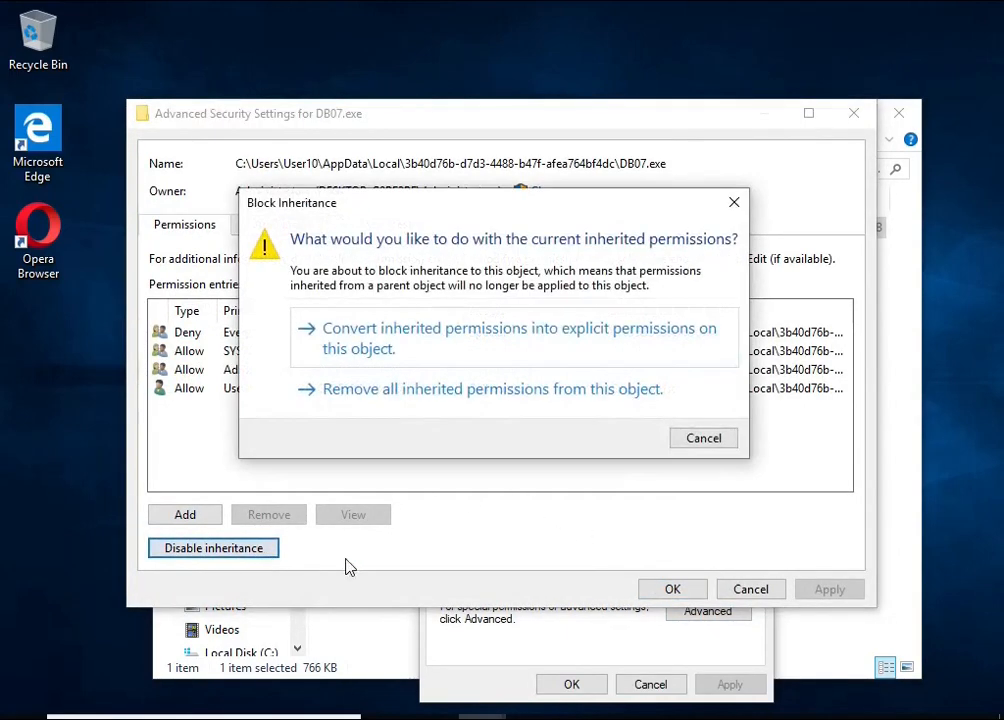
pyautogui.click(521, 359)
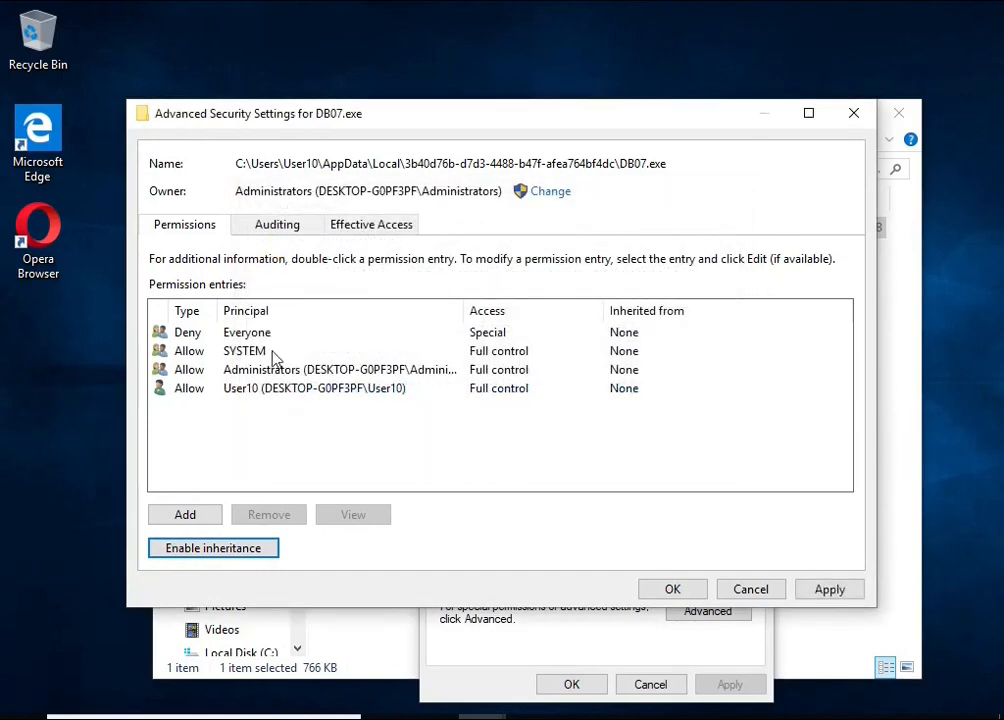
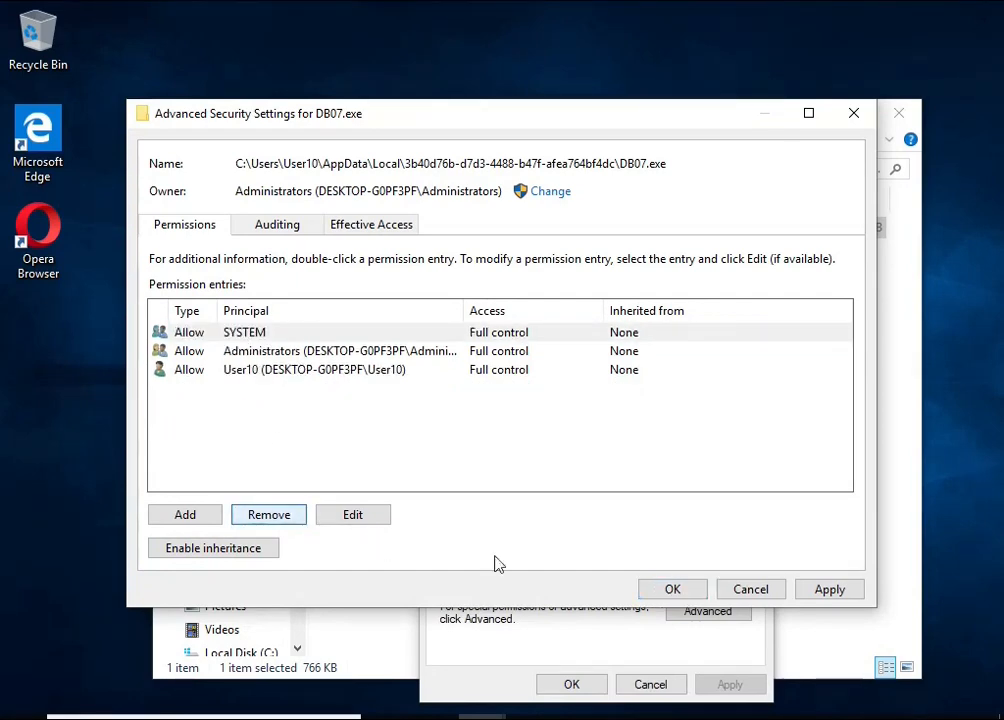
pyautogui.click(672, 590)
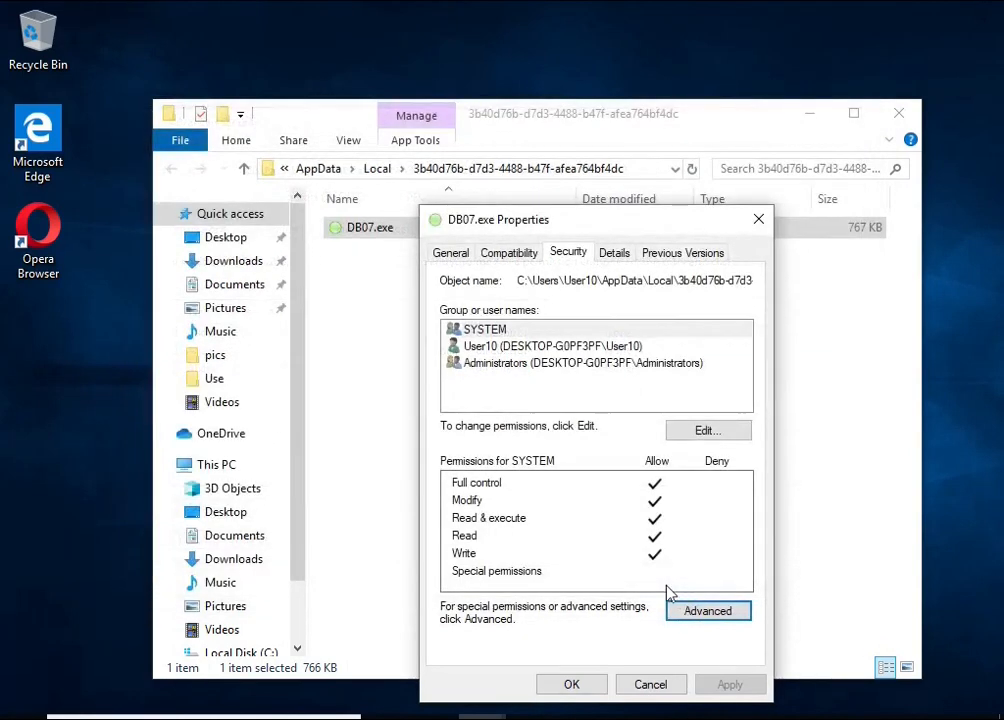
pyautogui.click(582, 688)
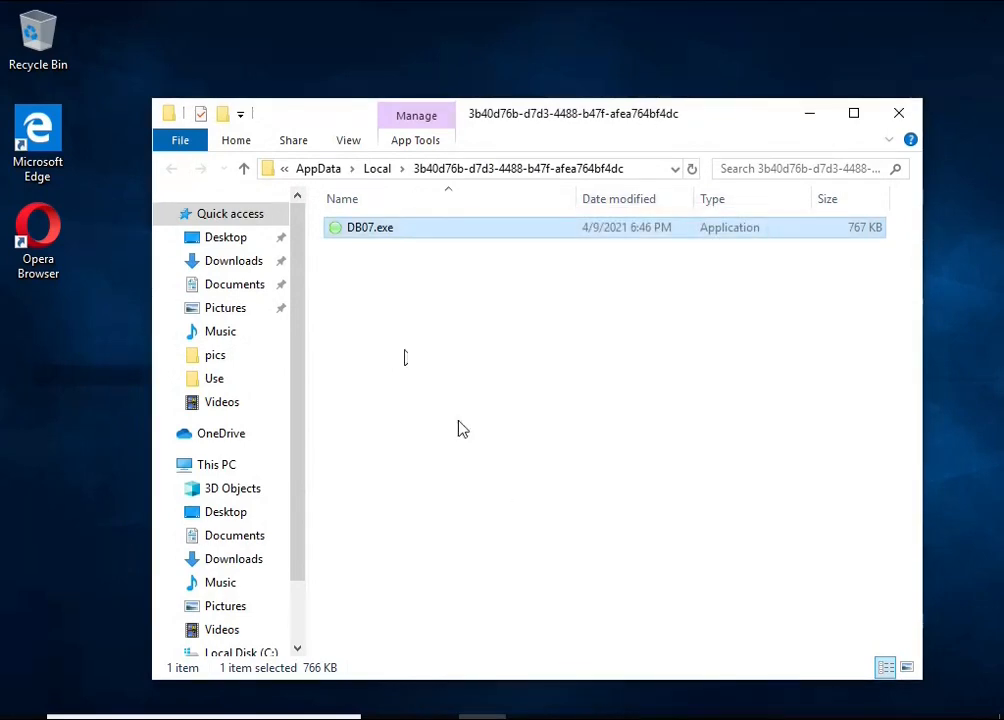
# Step: Delete DB07.exe from its AppData folder and close the folder window
pyautogui.rightClick(386, 232)
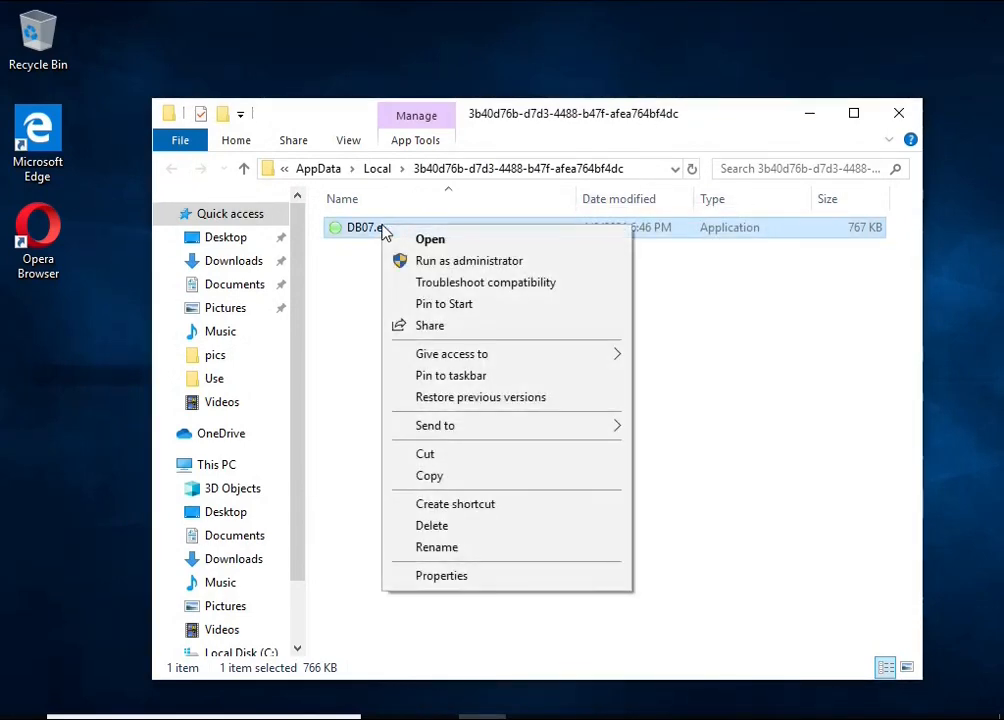
pyautogui.click(488, 535)
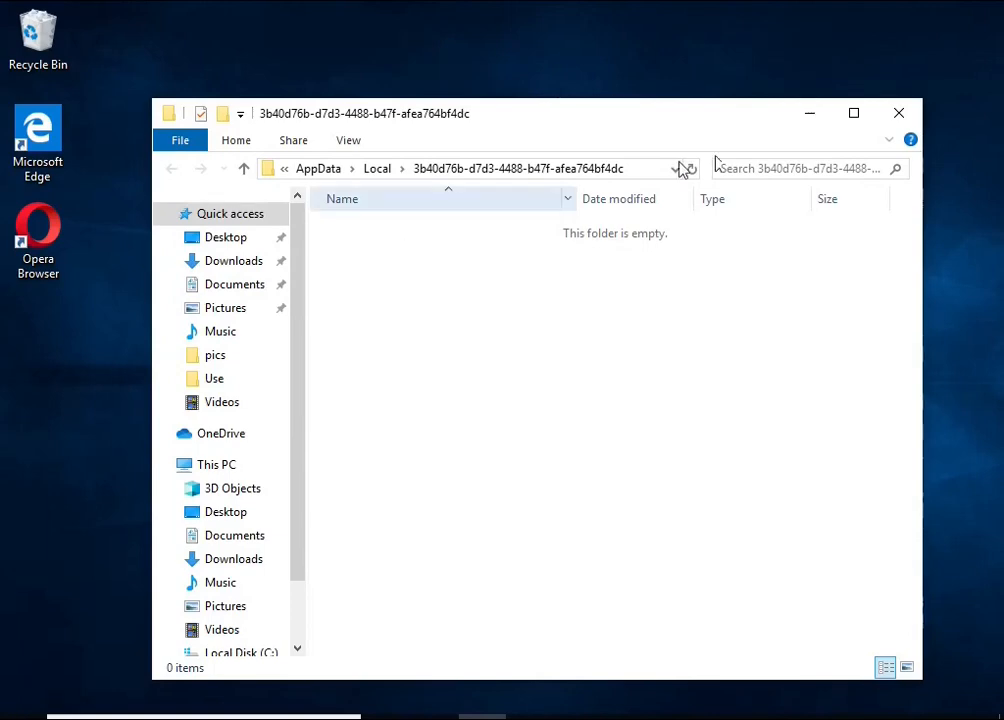
pyautogui.click(906, 114)
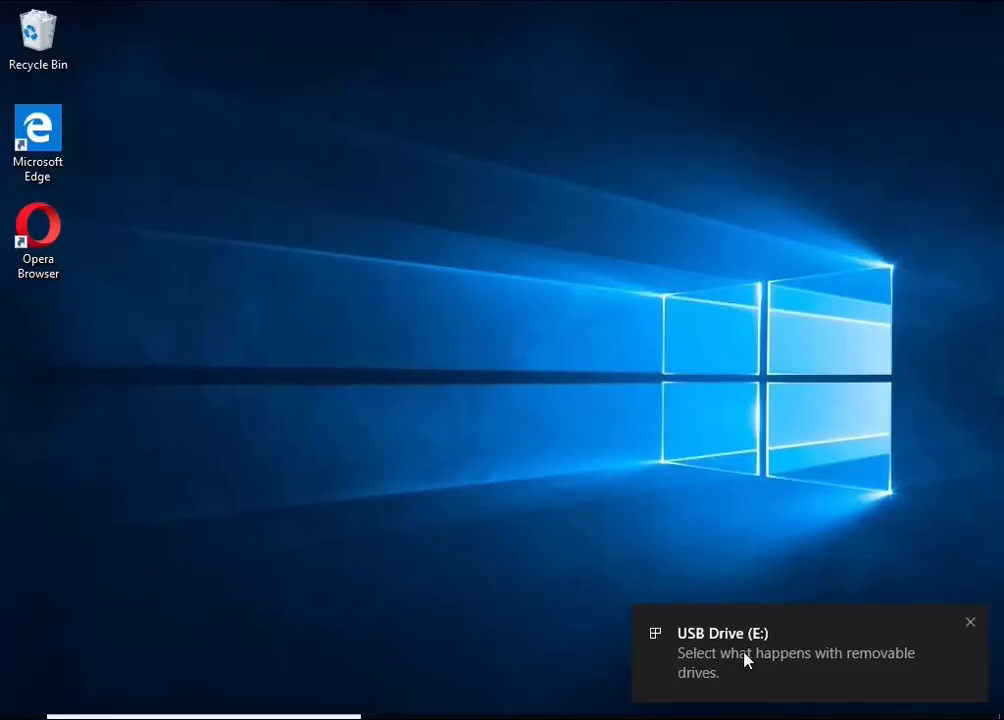
# Step: Open the USB Drive (E:) folder, run decrypt_STOPDjvu.exe and allow it to make changes to the device
pyautogui.click(744, 658)
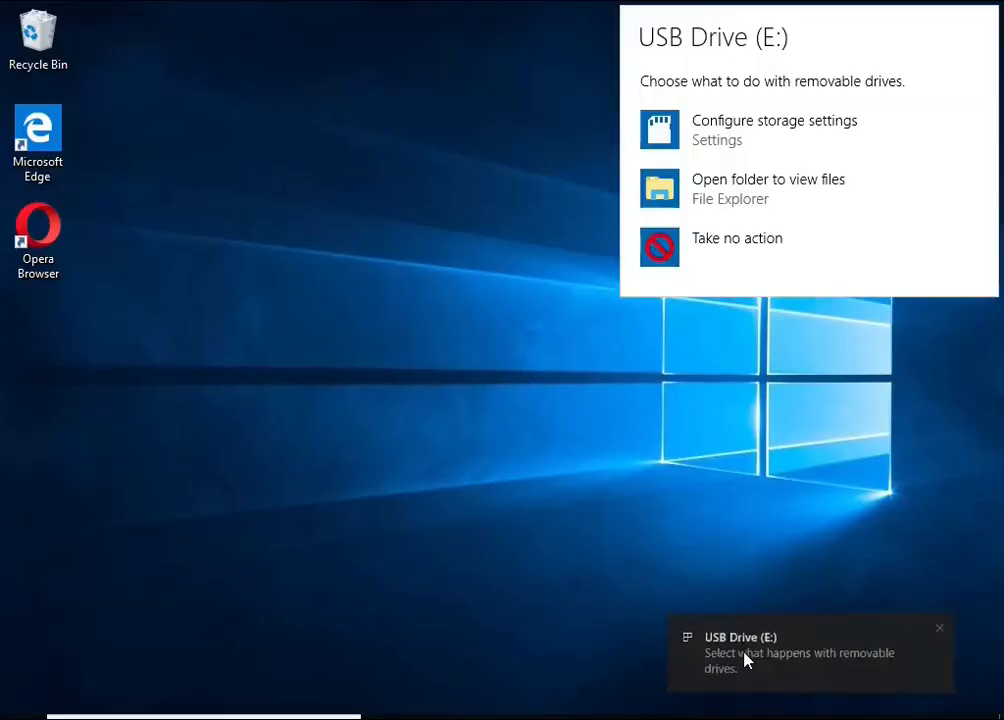
pyautogui.click(752, 192)
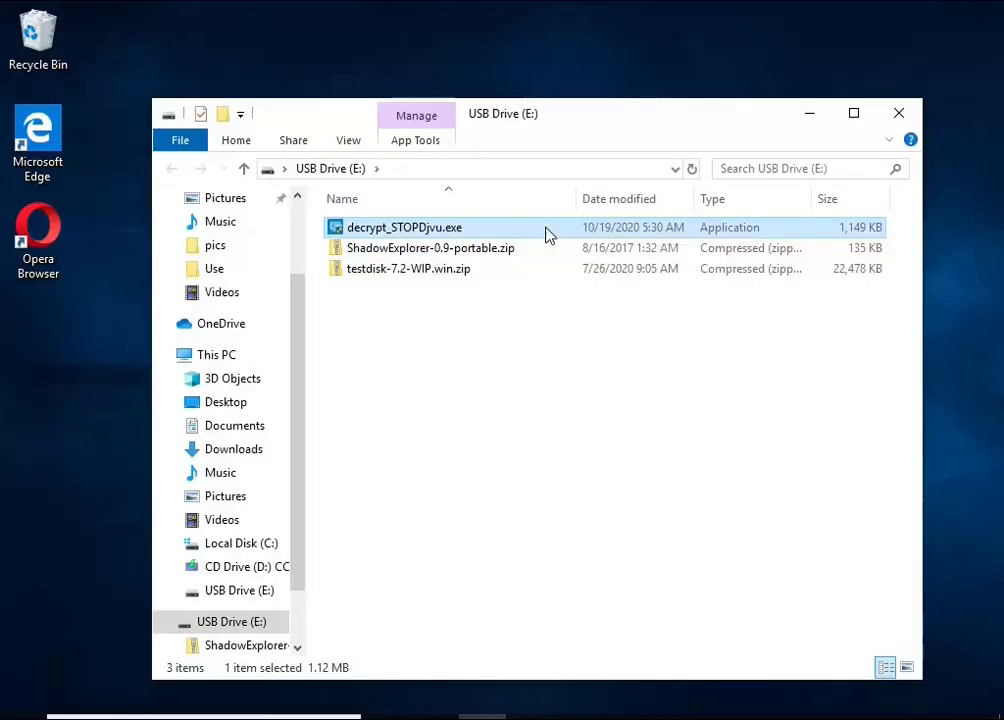
pyautogui.doubleClick(547, 231)
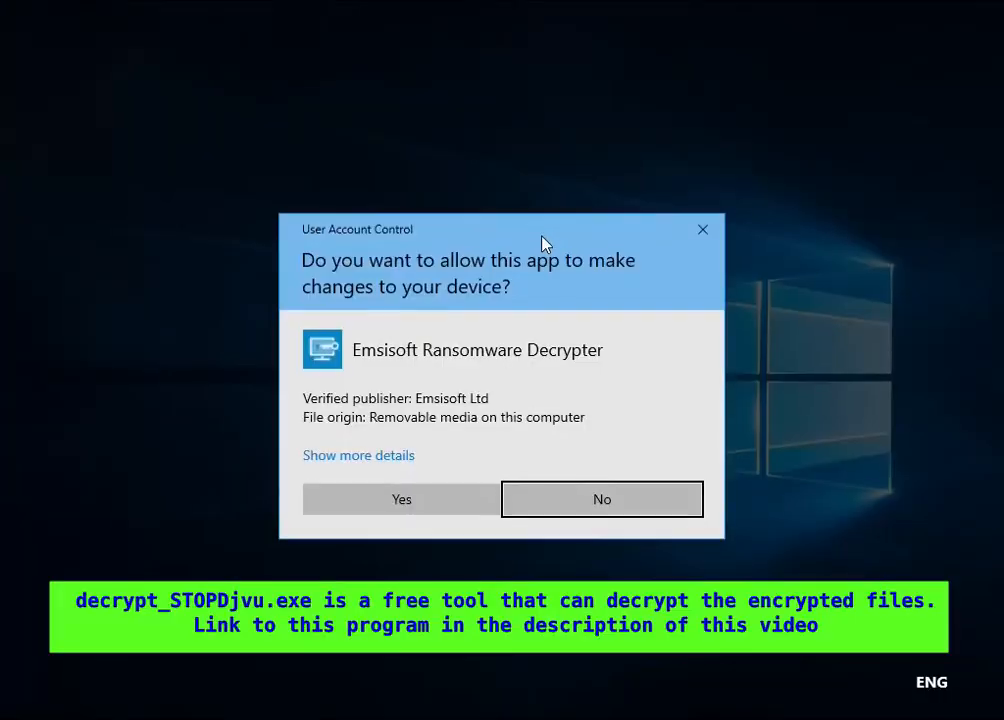
pyautogui.click(370, 508)
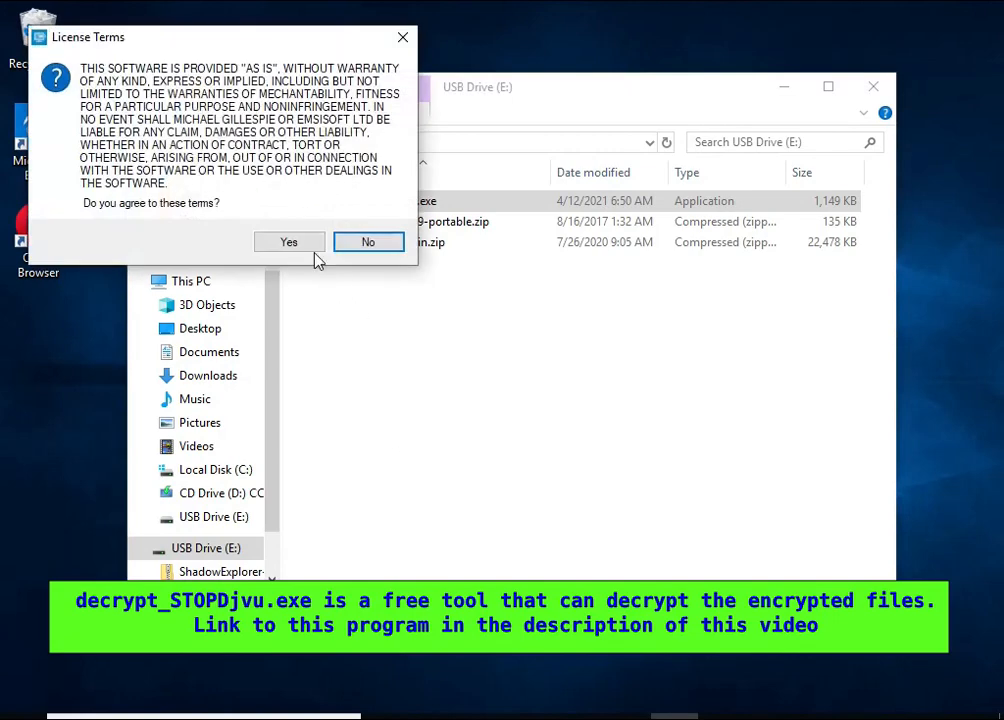
# Step: Accept the decryptor's license terms, dismiss its start-up notices and minimize the USB Drive (E:) window
pyautogui.click(311, 243)
pyautogui.click(565, 500)
pyautogui.click(571, 460)
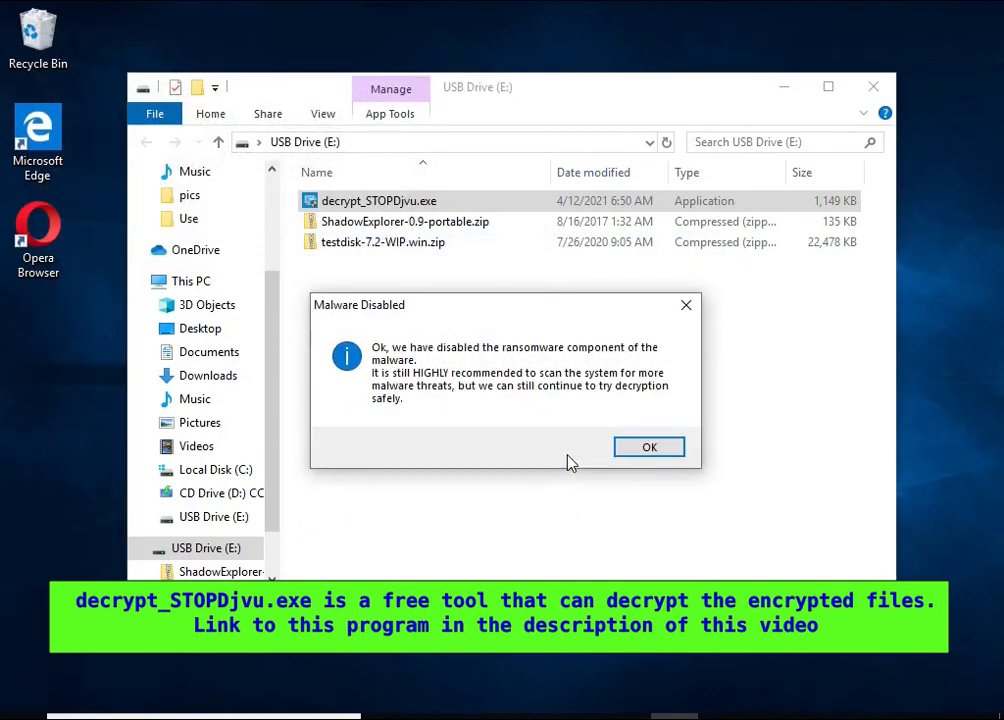
pyautogui.click(632, 450)
pyautogui.click(777, 88)
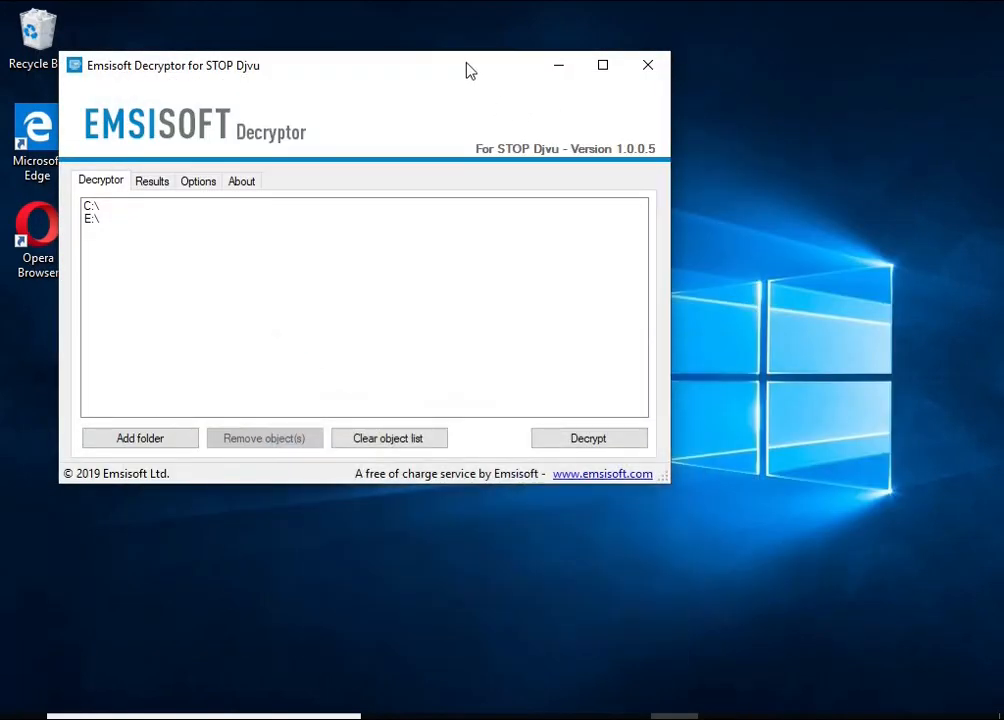
# Step: Remove the C:\ and E:\ drives from the decryptor's list of locations
pyautogui.moveTo(467, 65); pyautogui.dragTo(668, 147)
pyautogui.click(430, 287)
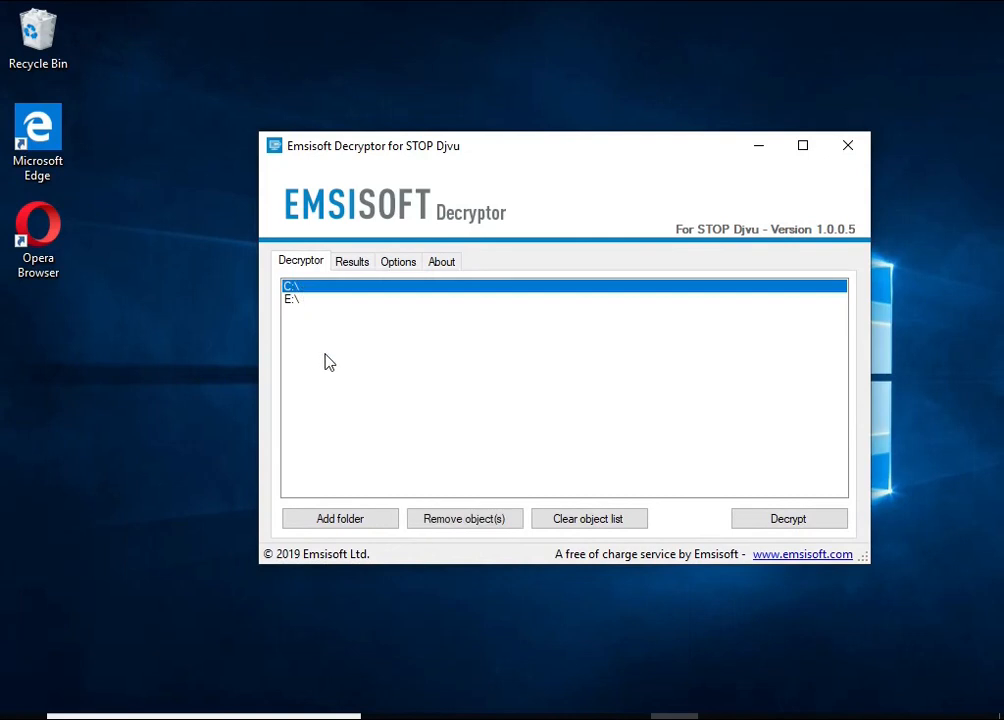
pyautogui.click(459, 519)
pyautogui.click(399, 470)
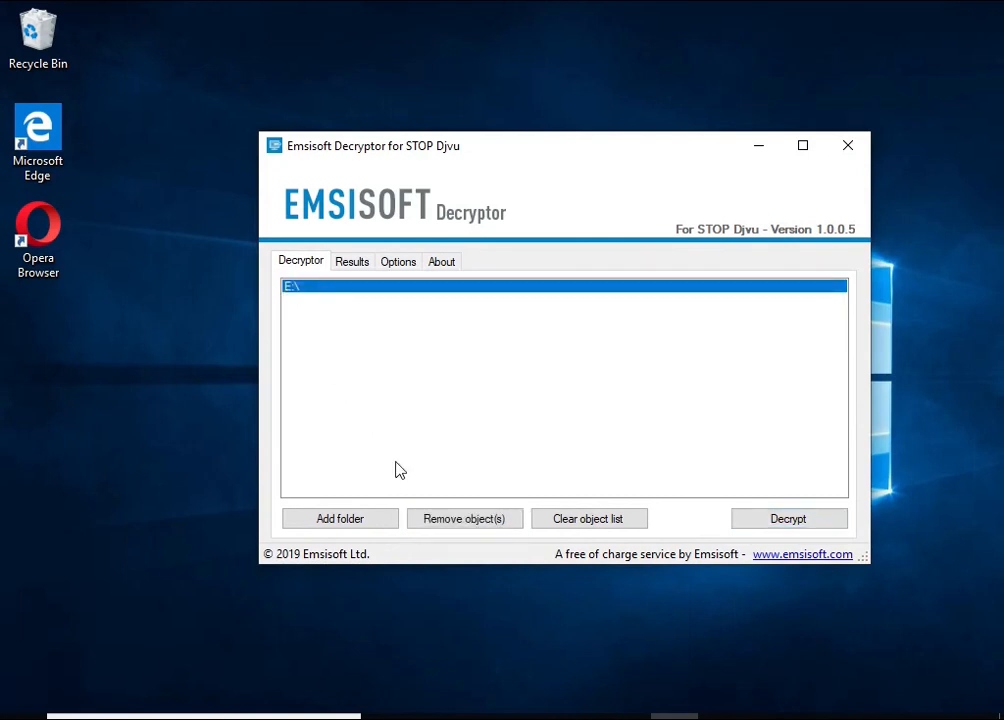
# Step: Add the Documents and Pictures folders to the decryptor's list and start decrypting them
pyautogui.click(380, 521)
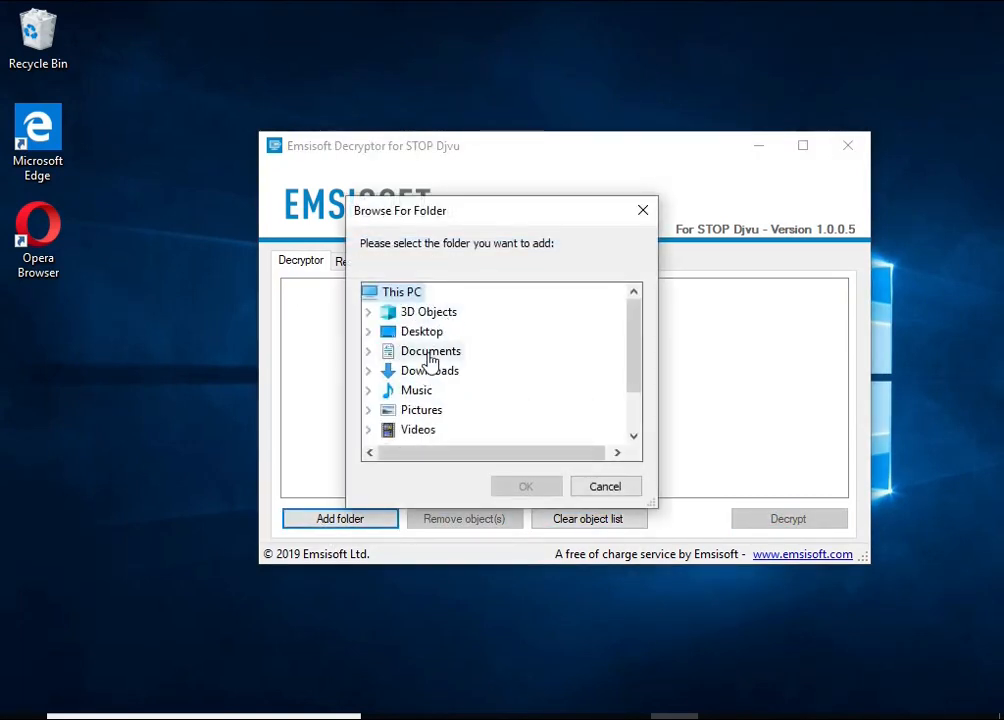
pyautogui.click(431, 352)
pyautogui.click(520, 489)
pyautogui.click(361, 522)
pyautogui.click(437, 408)
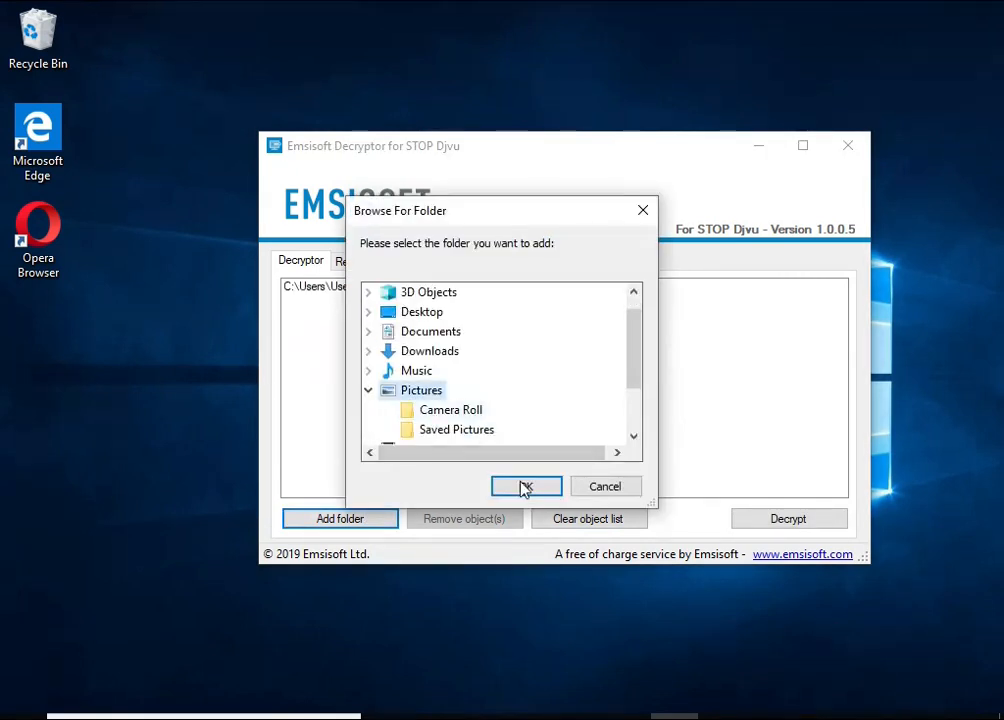
pyautogui.click(522, 487)
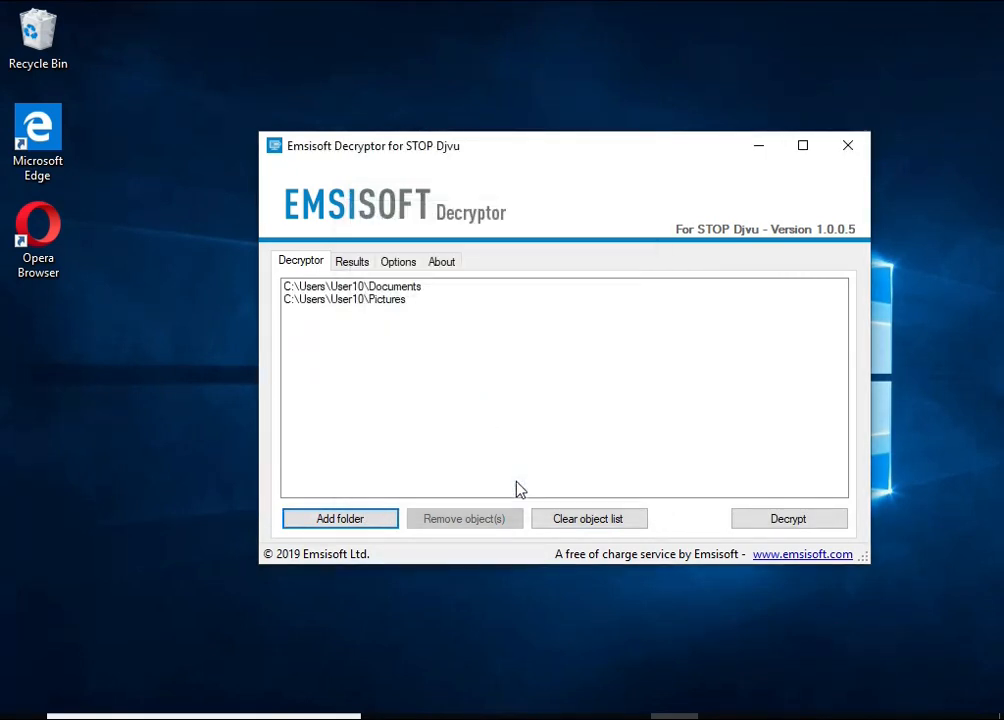
pyautogui.click(787, 520)
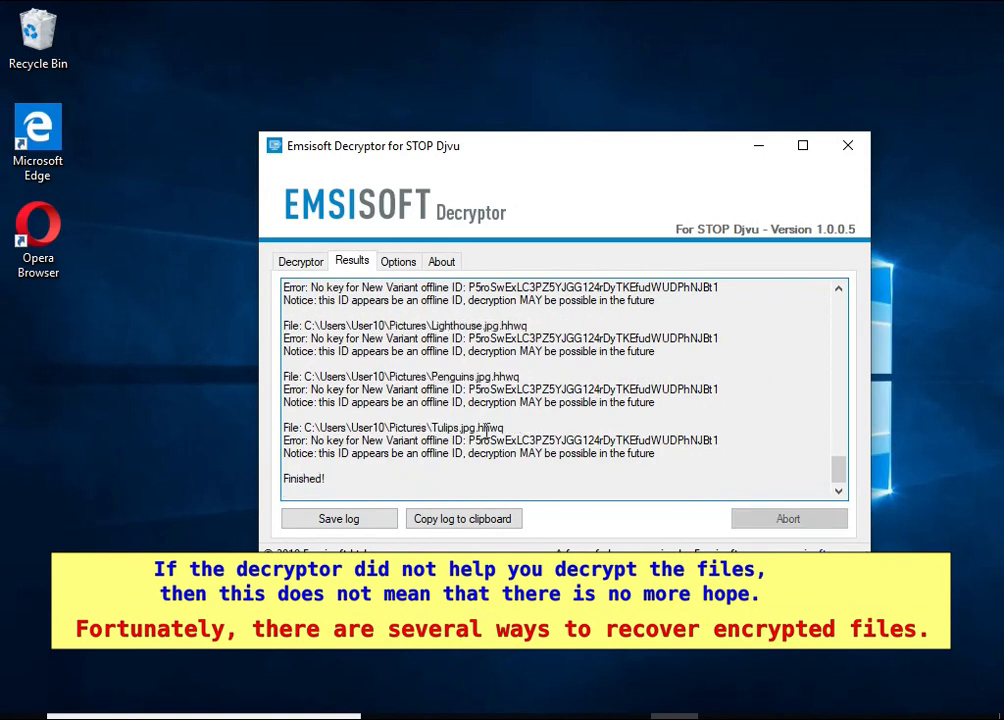
# Step: Review the decryption results for Tulips.jpg.hhwq, including the offline ID and notice, and close the decryptor
pyautogui.doubleClick(490, 427)
pyautogui.doubleClick(633, 441)
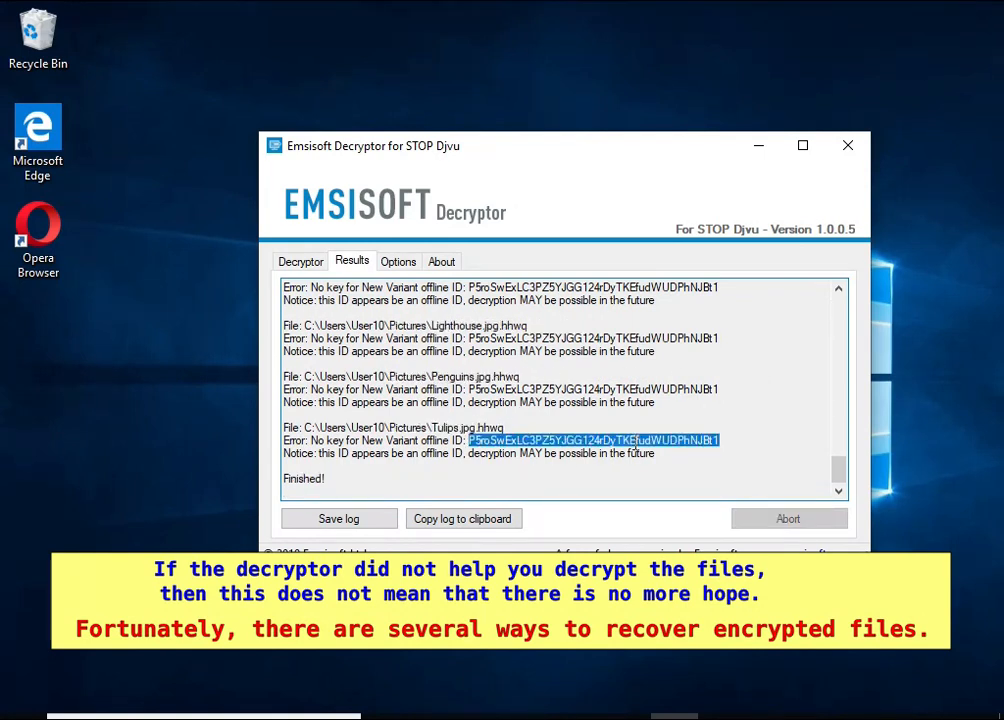
pyautogui.doubleClick(434, 456)
pyautogui.doubleClick(492, 453)
pyautogui.doubleClick(532, 453)
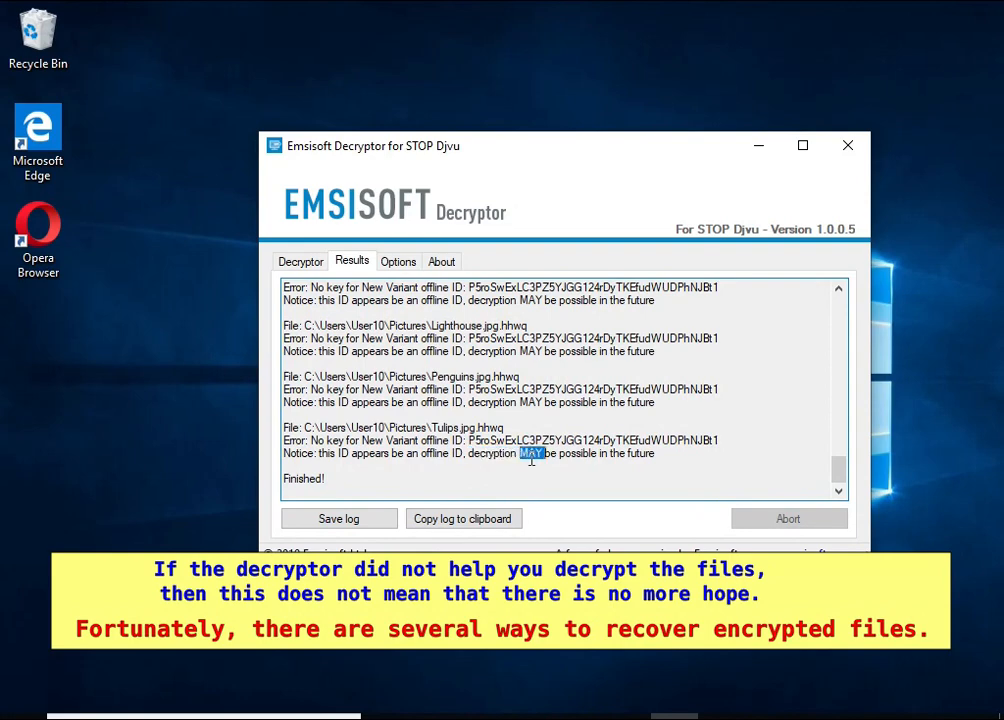
pyautogui.click(567, 453)
pyautogui.doubleClick(567, 453)
pyautogui.doubleClick(638, 453)
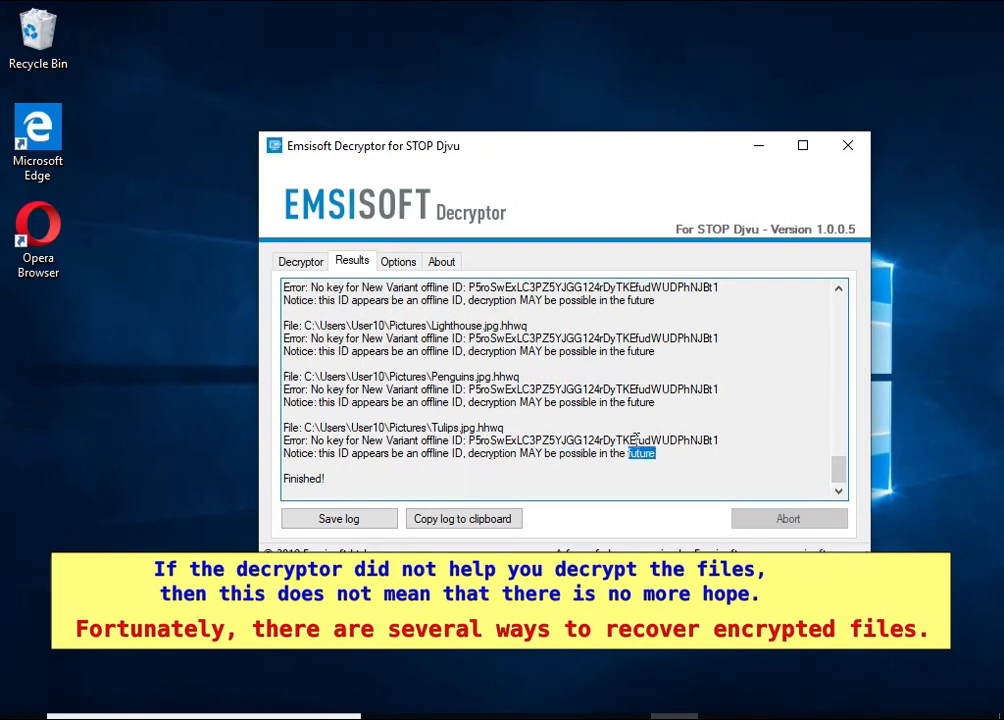
pyautogui.click(852, 148)
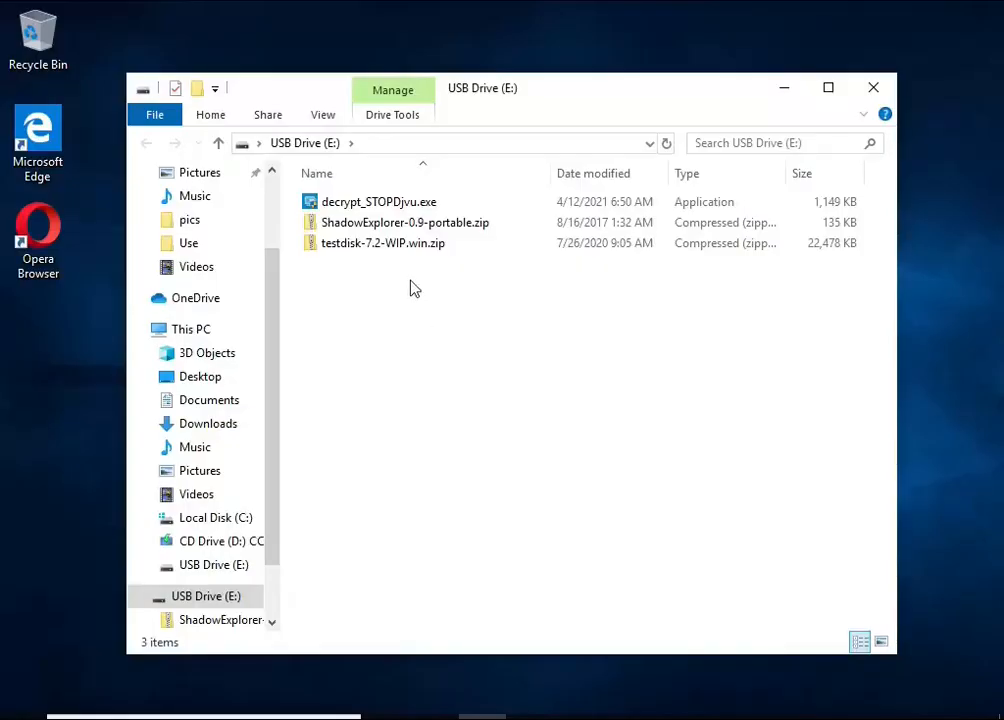
# Step: Extract ShadowExplorer-0.9-portable.zip to its own folder on USB Drive (E:)
pyautogui.click(432, 226)
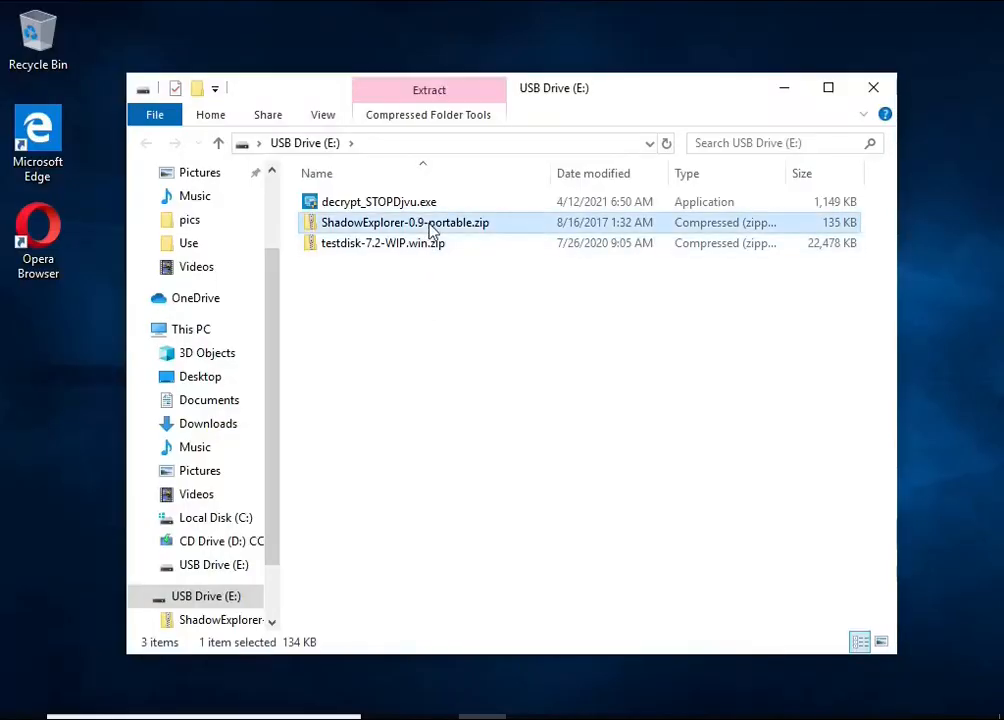
pyautogui.rightClick(540, 229)
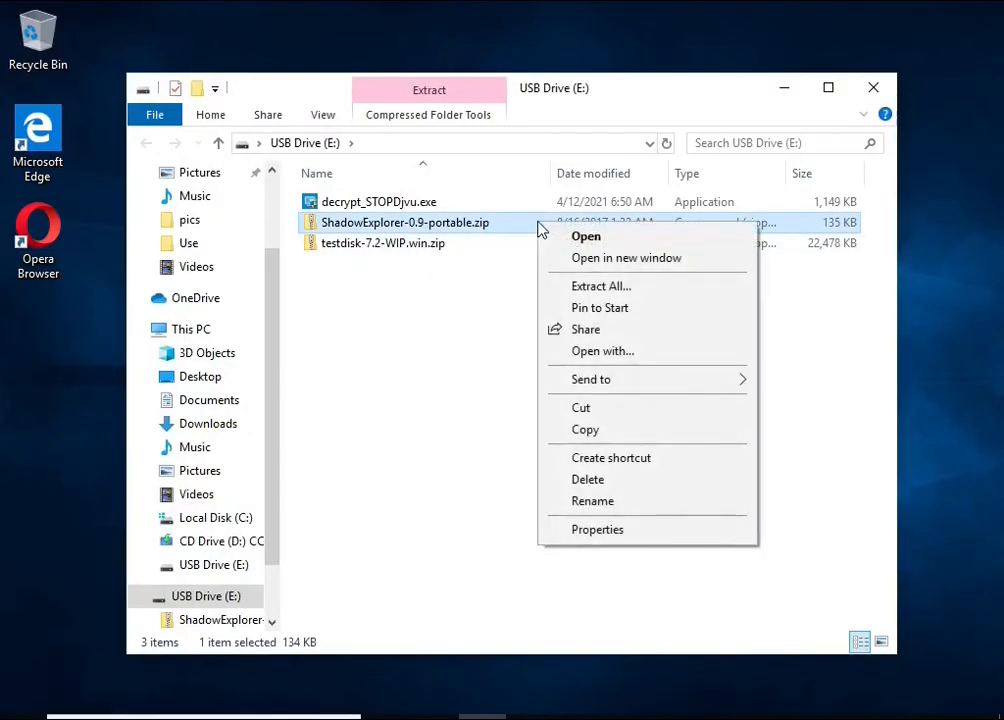
pyautogui.click(677, 290)
pyautogui.click(690, 558)
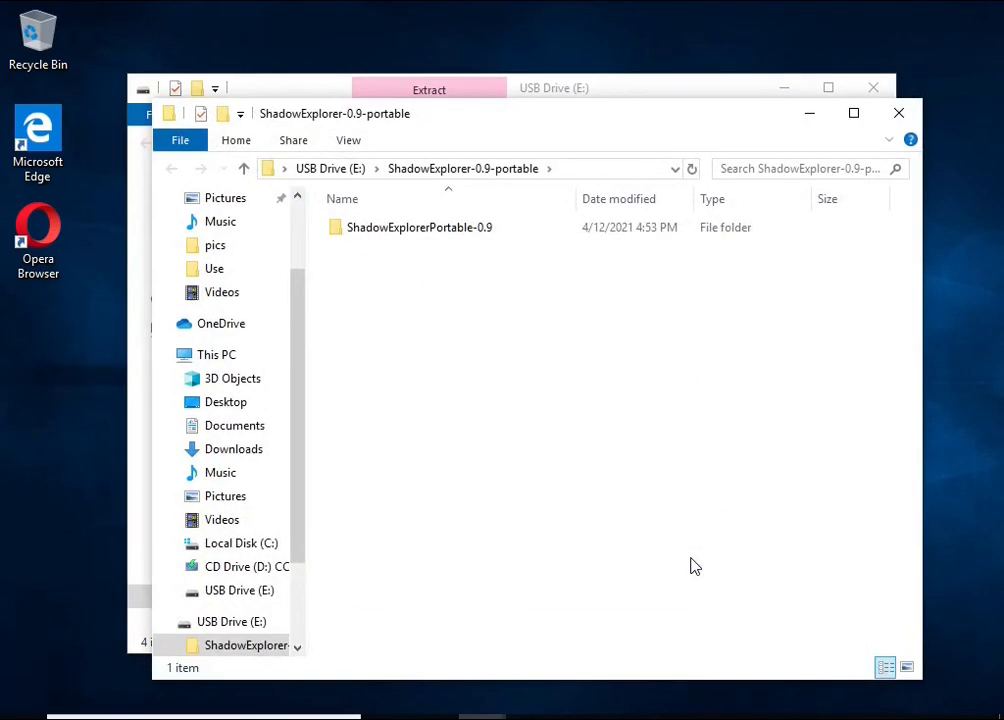
# Step: Close the original USB Drive (E:) window, run ShadowExplorerPortable.exe from the extracted ShadowExplorerPortable-0.9 folder and allow it to make changes
pyautogui.click(874, 87)
pyautogui.doubleClick(532, 232)
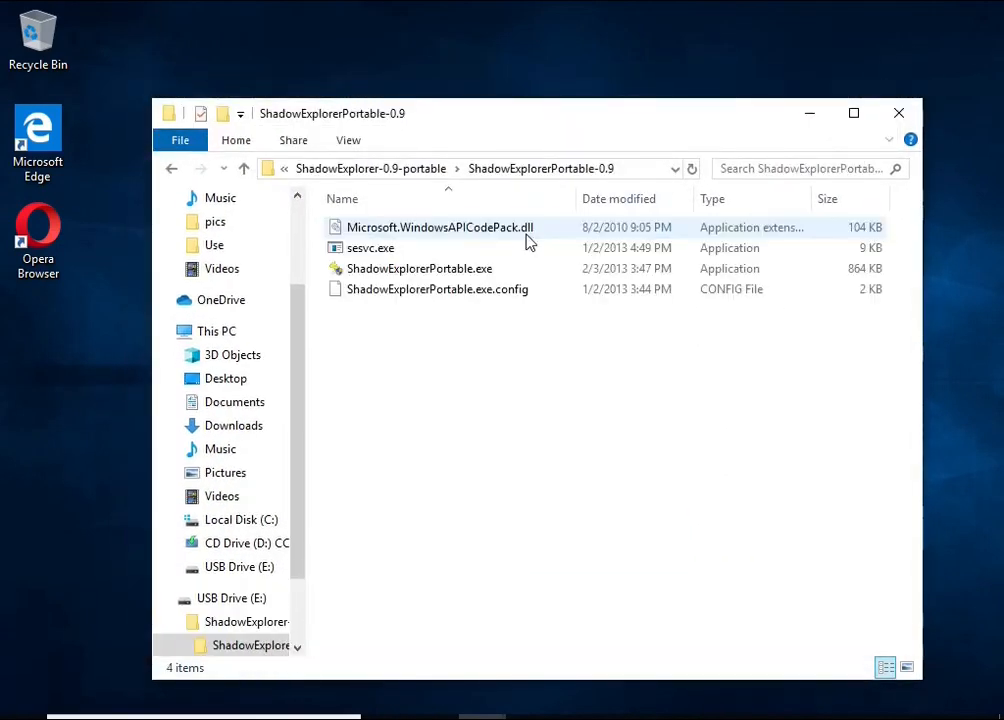
pyautogui.doubleClick(520, 270)
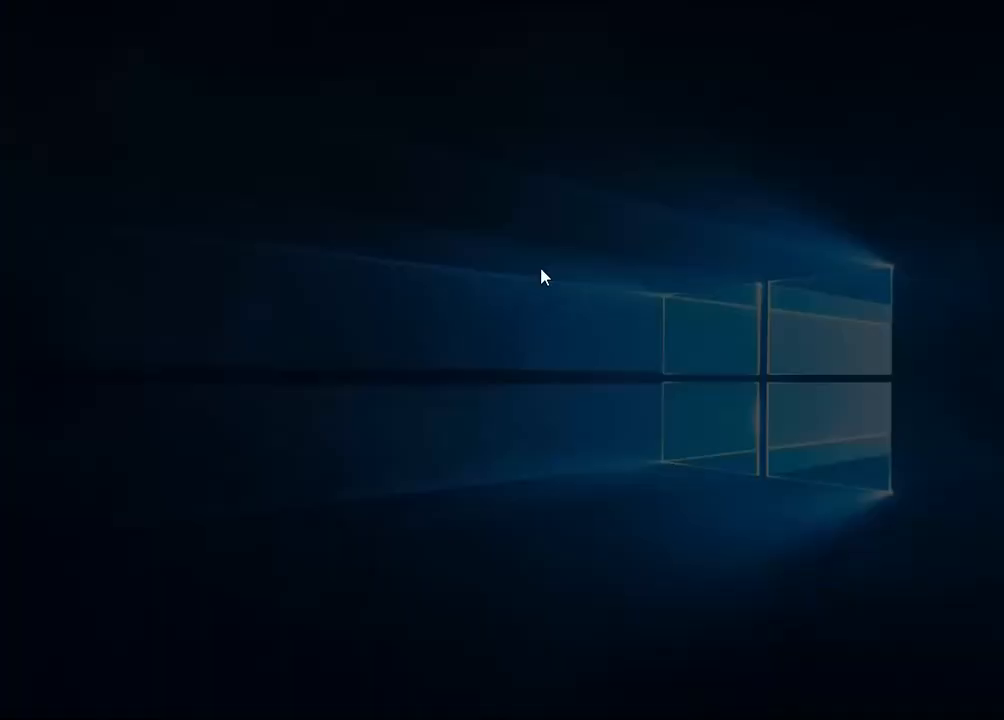
pyautogui.click(386, 520)
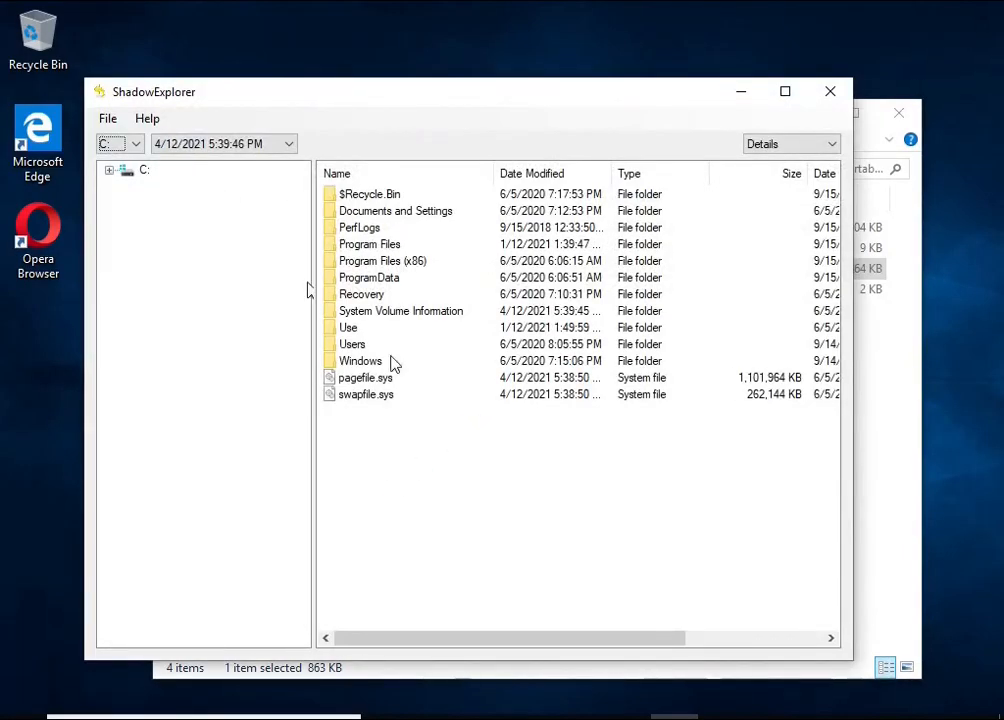
# Step: Select the 4/12/2021 5:40:04 PM shadow copy of C: and open Users\User10\Documents in it
pyautogui.click(196, 146)
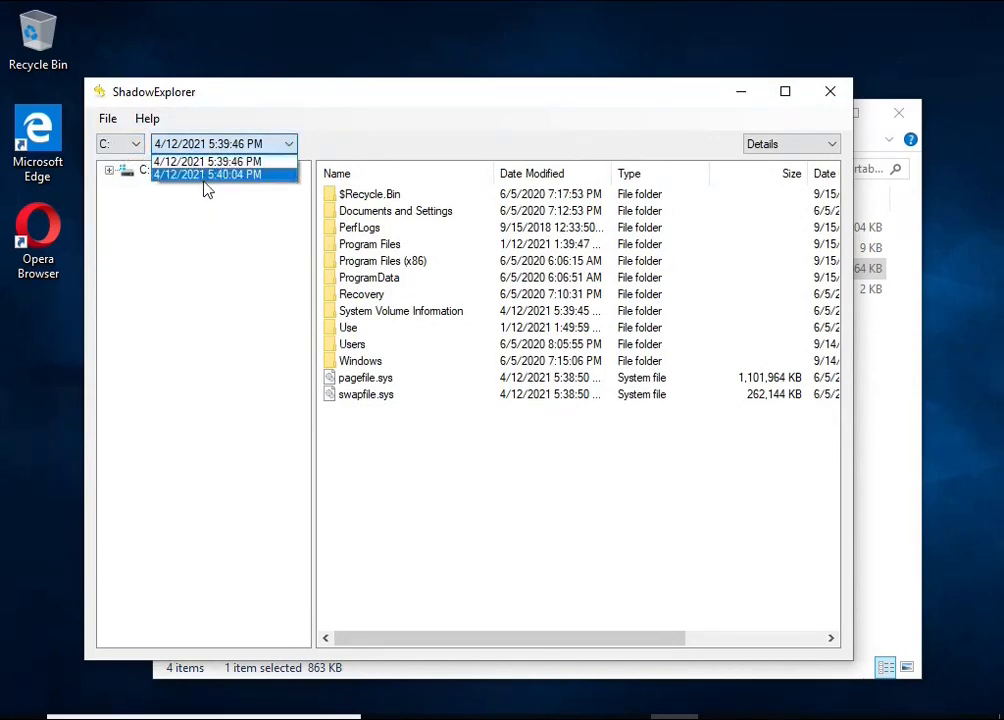
pyautogui.click(205, 176)
pyautogui.doubleClick(366, 347)
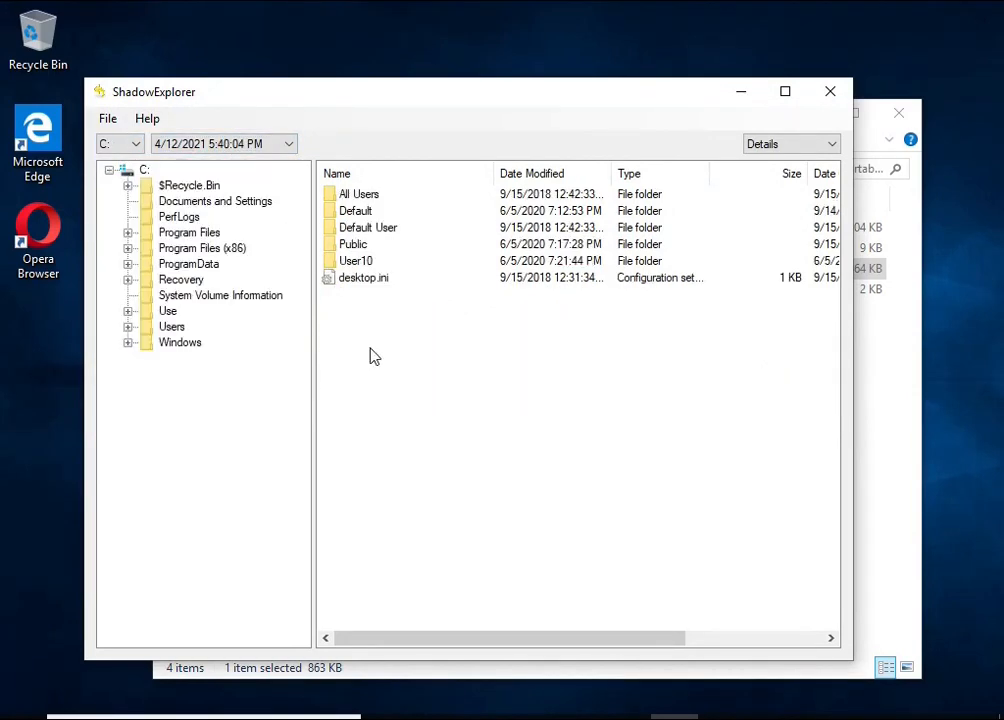
pyautogui.doubleClick(352, 261)
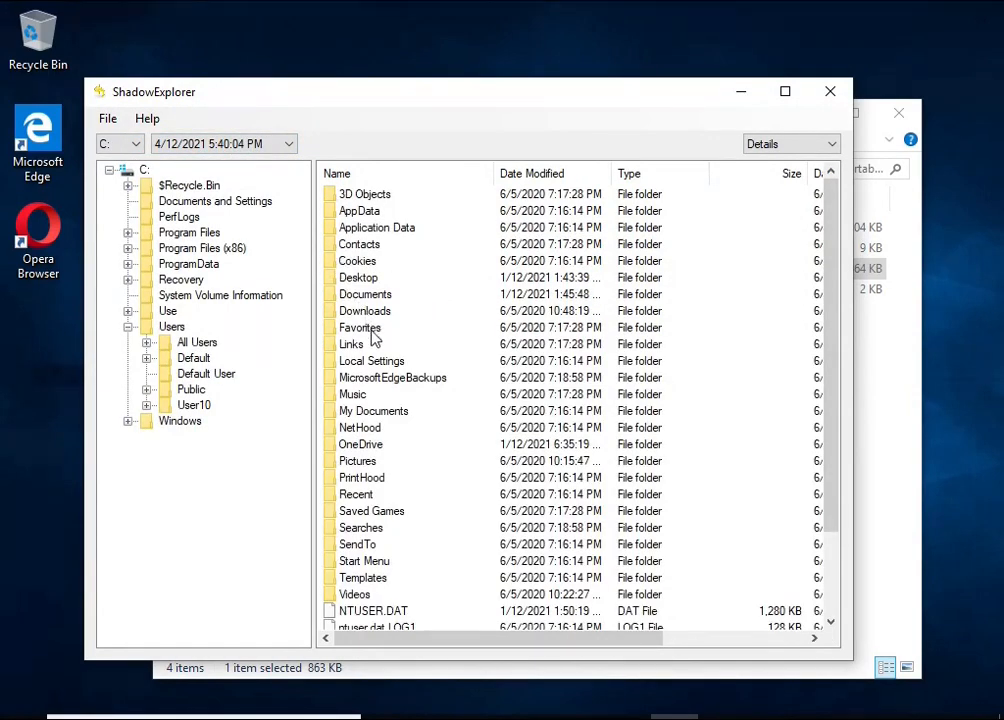
pyautogui.doubleClick(362, 296)
pyautogui.click(360, 298)
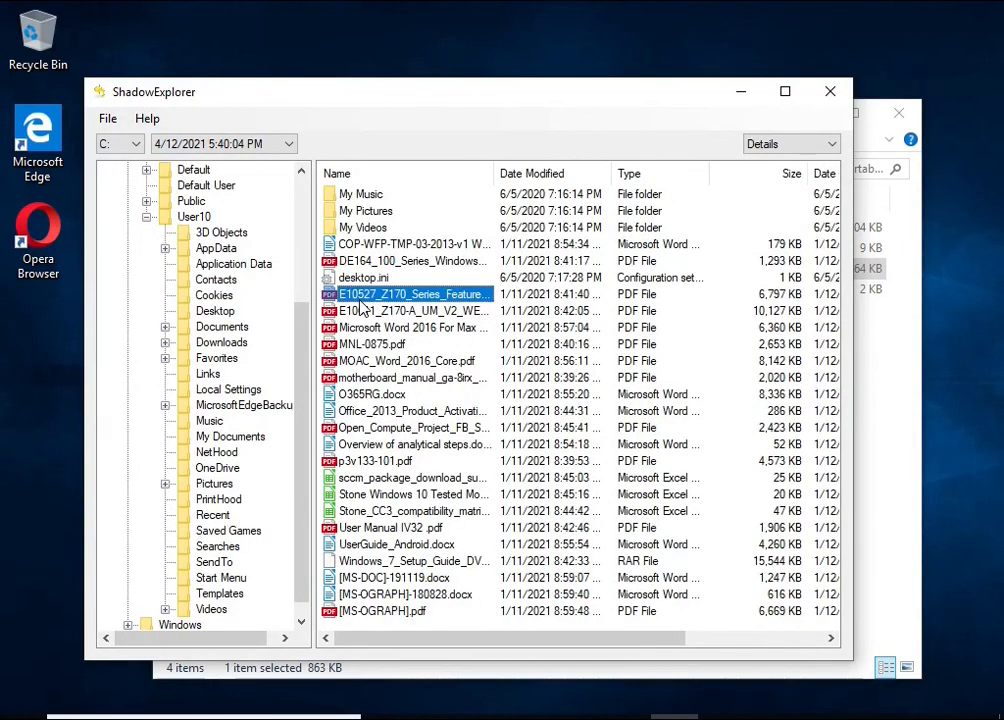
# Step: Export the Microsoft Word 2016 For Max PDF from the shadow copy to USB Drive (E:)
pyautogui.click(366, 327)
pyautogui.click(375, 396)
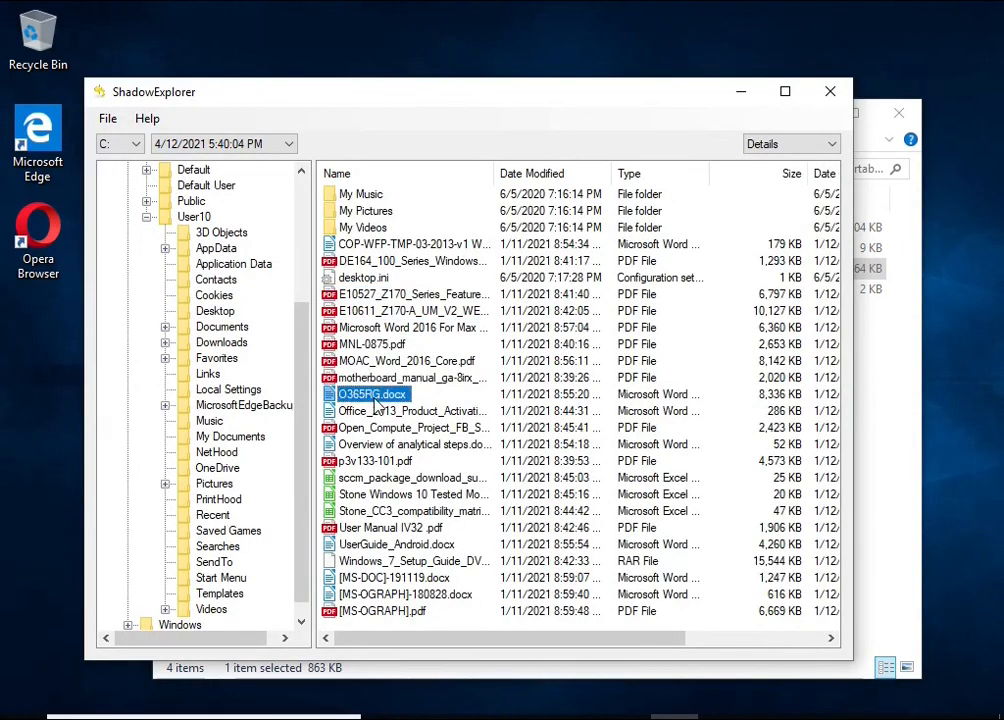
pyautogui.click(365, 343)
pyautogui.click(365, 326)
pyautogui.rightClick(364, 327)
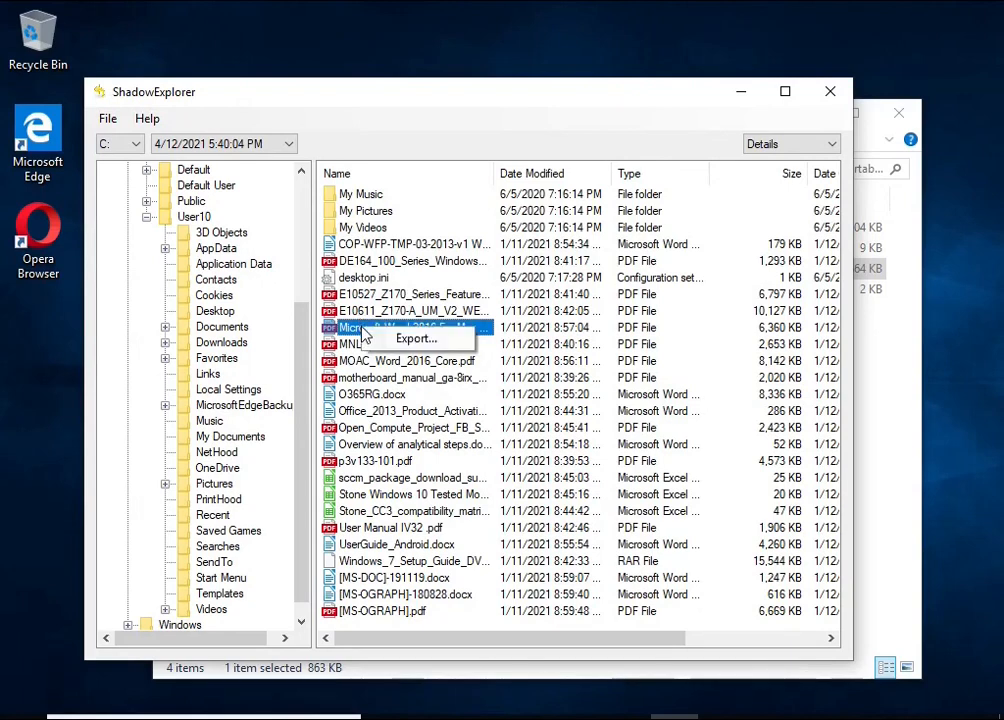
pyautogui.click(435, 340)
pyautogui.click(435, 392)
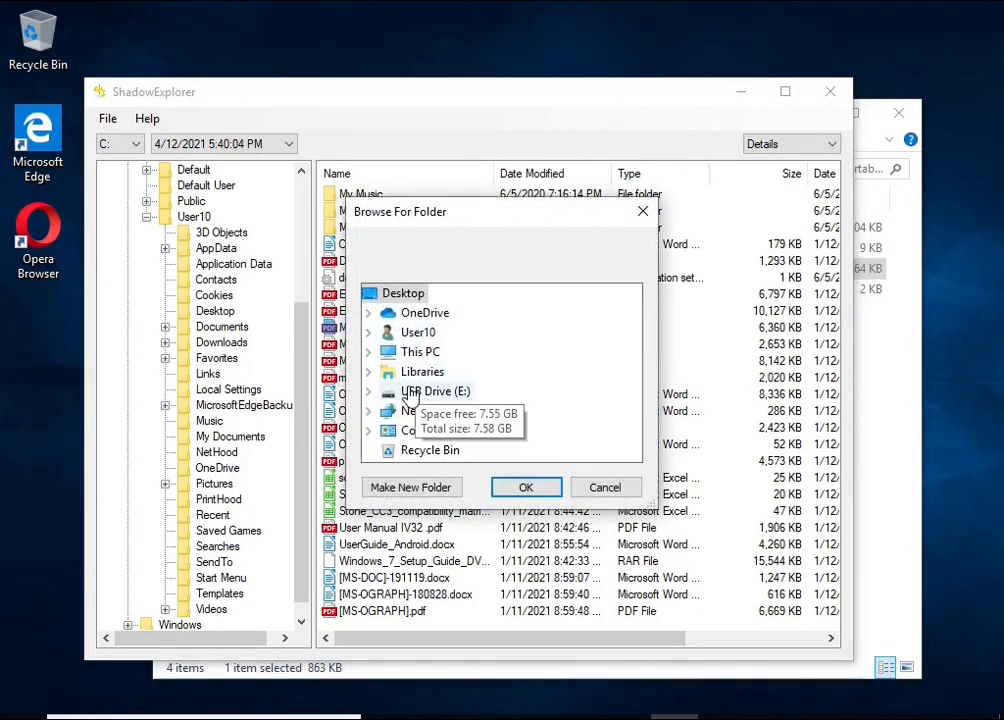
pyautogui.click(522, 486)
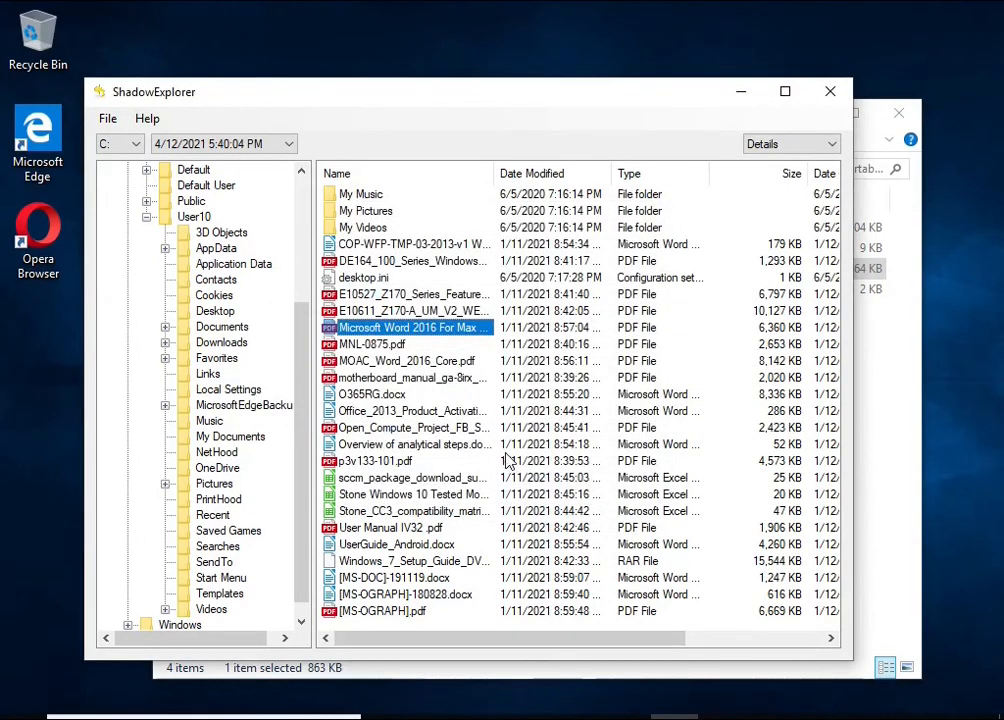
# Step: Export UserGuide_Android.docx from the shadow copy to USB Drive (E:)
pyautogui.click(370, 561)
pyautogui.click(370, 544)
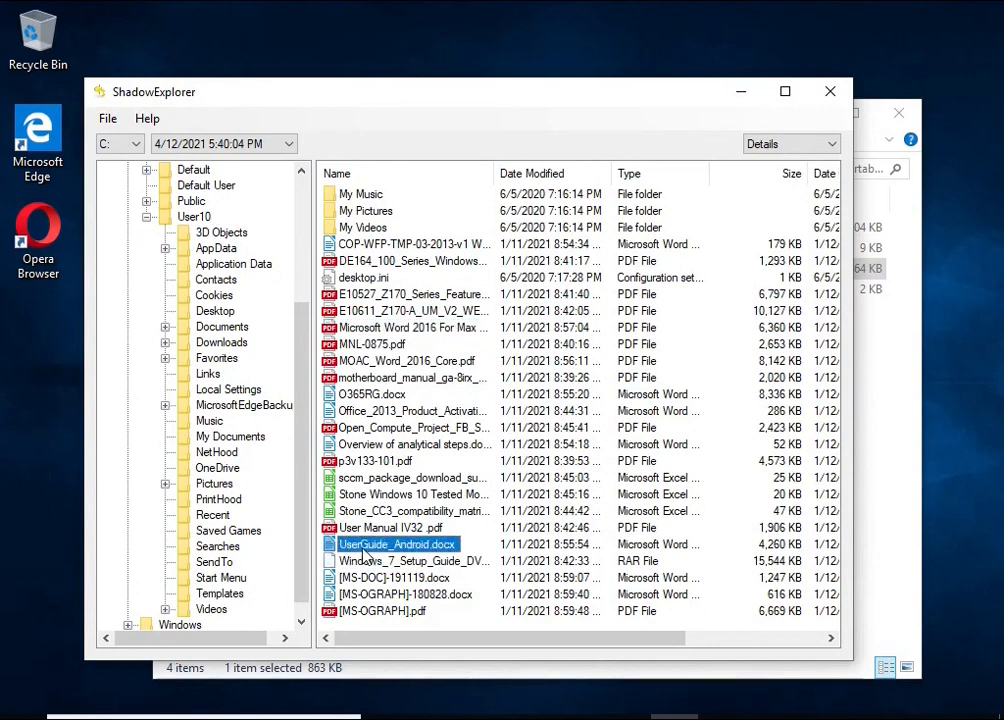
pyautogui.rightClick(335, 546)
pyautogui.click(362, 558)
pyautogui.click(525, 490)
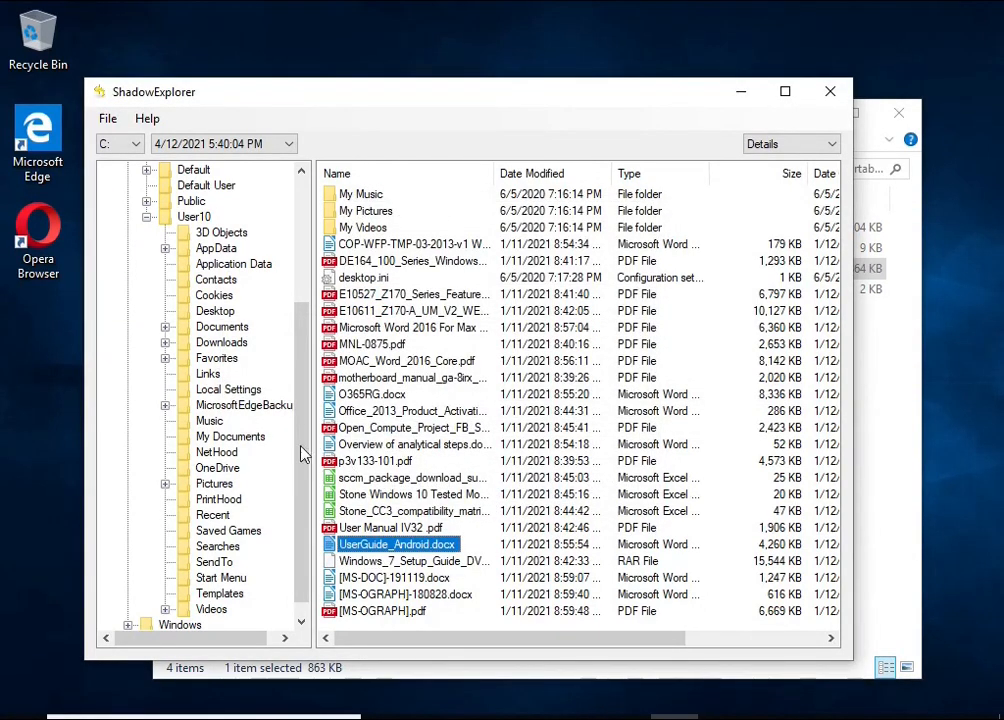
# Step: Open User10's Pictures folder in the shadow copy and export Chrysanthemum.jpg to USB Drive (E:)
pyautogui.click(214, 483)
pyautogui.click(358, 312)
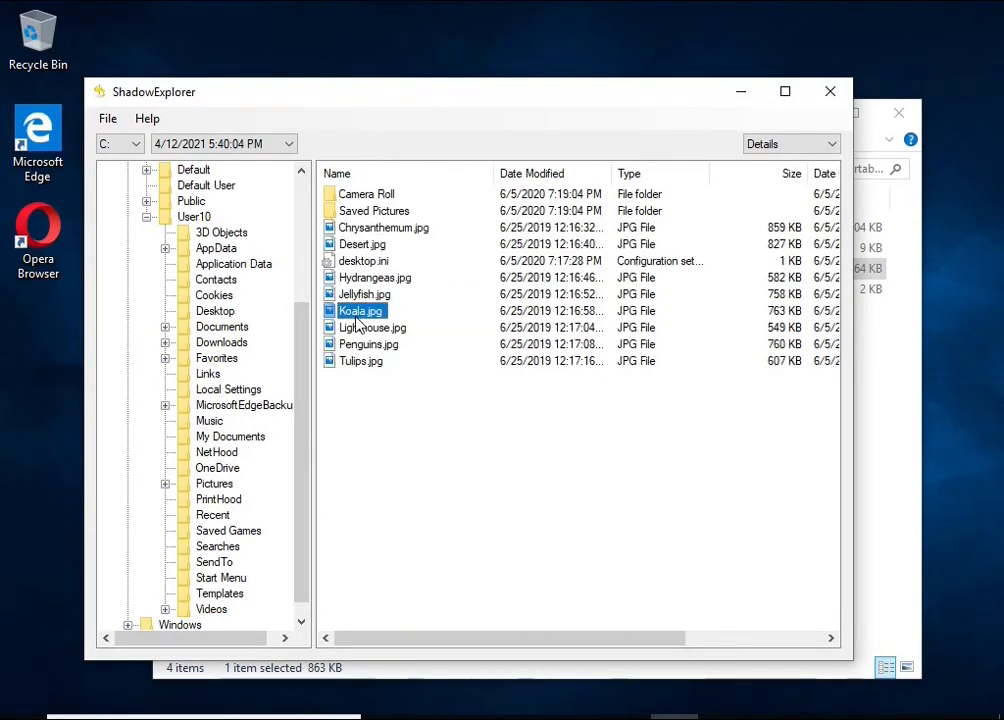
pyautogui.rightClick(358, 230)
pyautogui.click(395, 243)
pyautogui.click(517, 487)
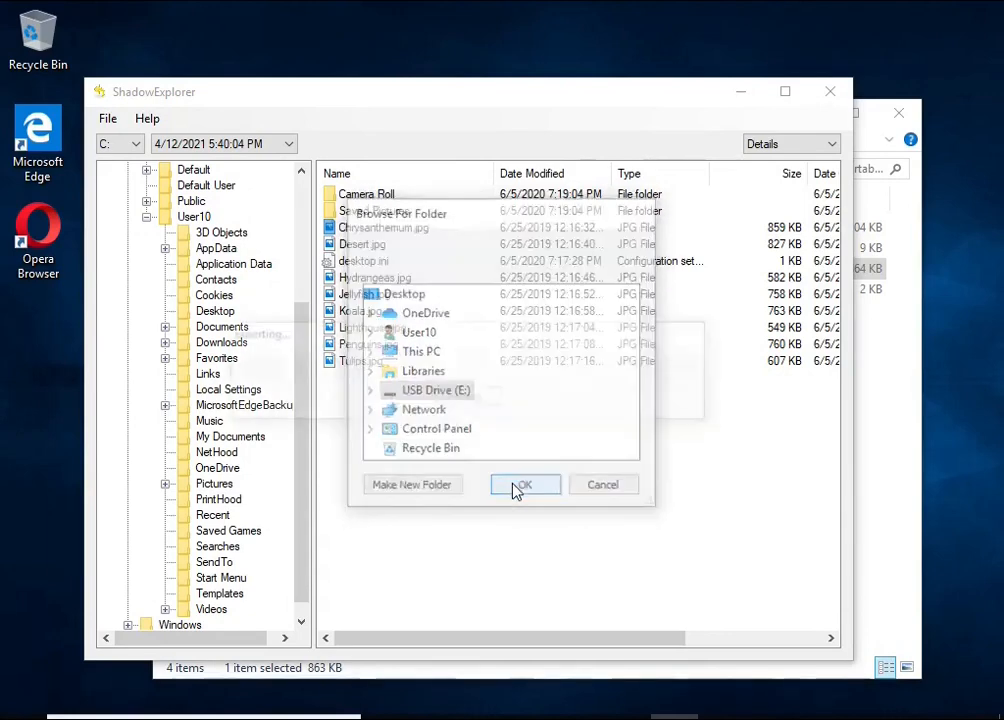
# Step: Export Desert.jpg from the shadow copy to USB Drive (E:) and close ShadowExplorer
pyautogui.click(340, 245)
pyautogui.rightClick(345, 246)
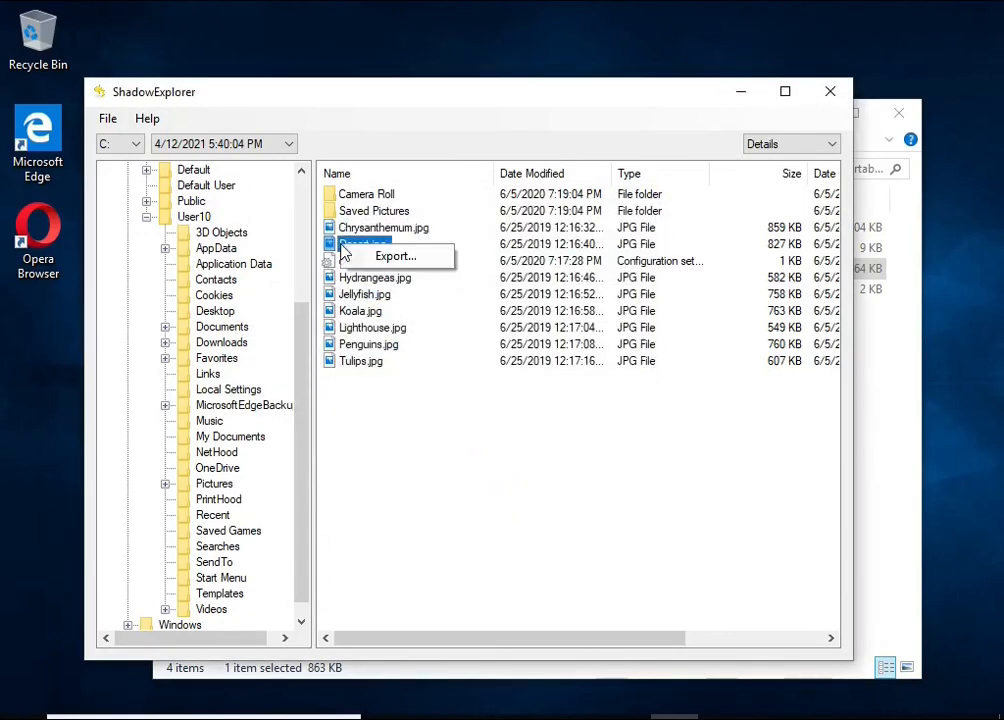
pyautogui.click(390, 255)
pyautogui.click(517, 487)
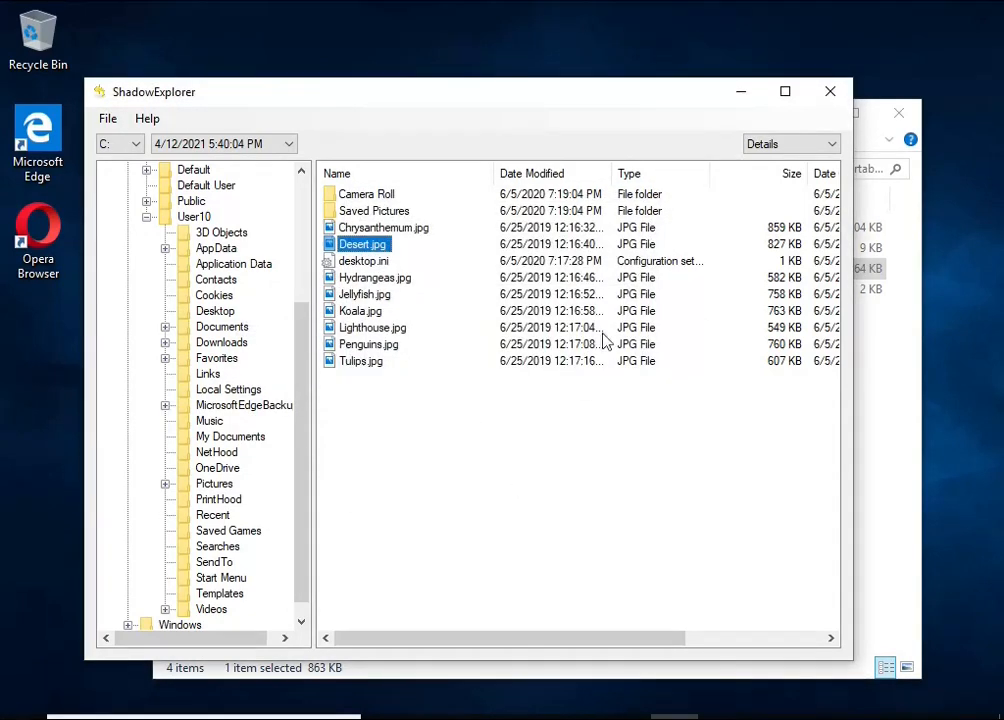
pyautogui.click(830, 91)
# Step: Check the exported files on USB Drive (E:), look through UserGuide_Android.docx in LibreOffice Writer and close it
pyautogui.click(262, 594)
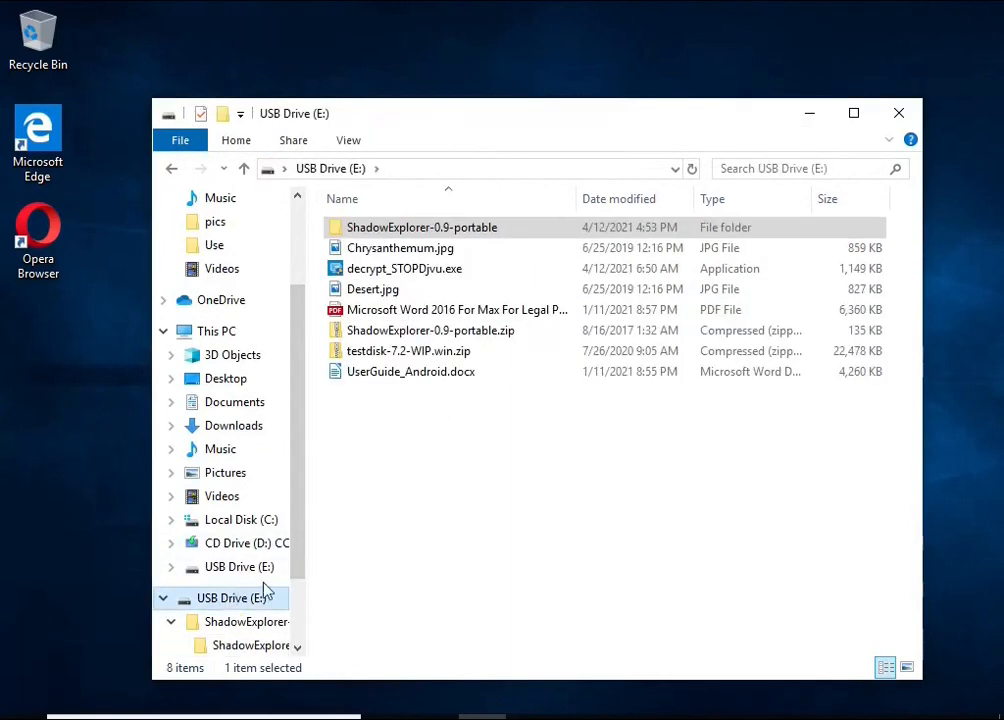
pyautogui.click(408, 250)
pyautogui.click(423, 290)
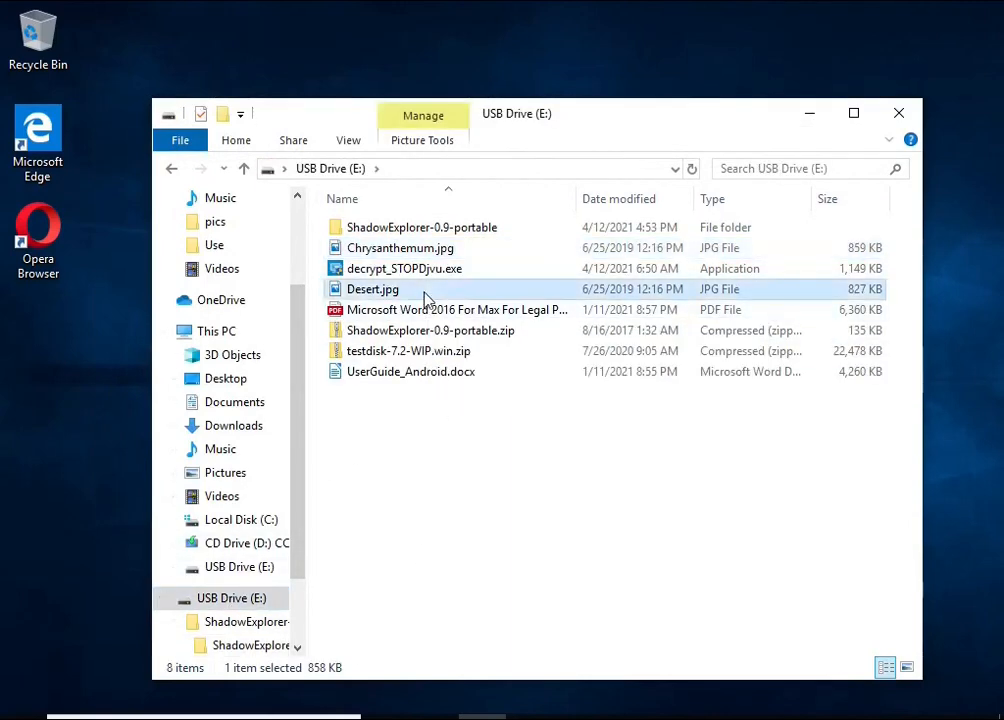
pyautogui.click(430, 311)
pyautogui.click(433, 375)
pyautogui.doubleClick(433, 380)
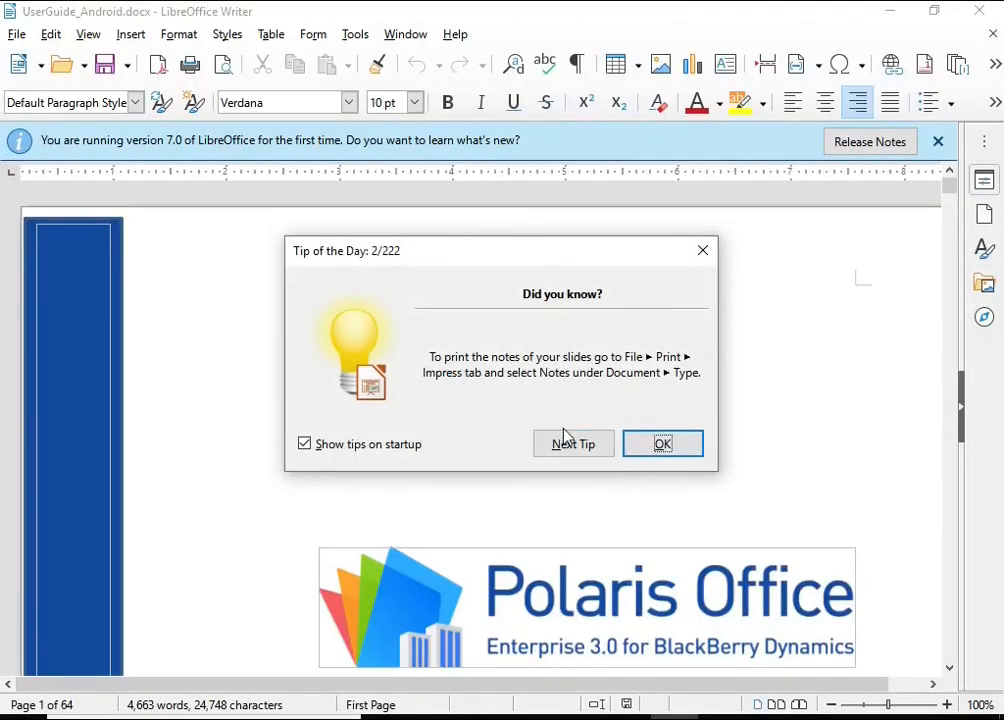
pyautogui.click(651, 446)
pyautogui.scroll(-15, 665, 358)
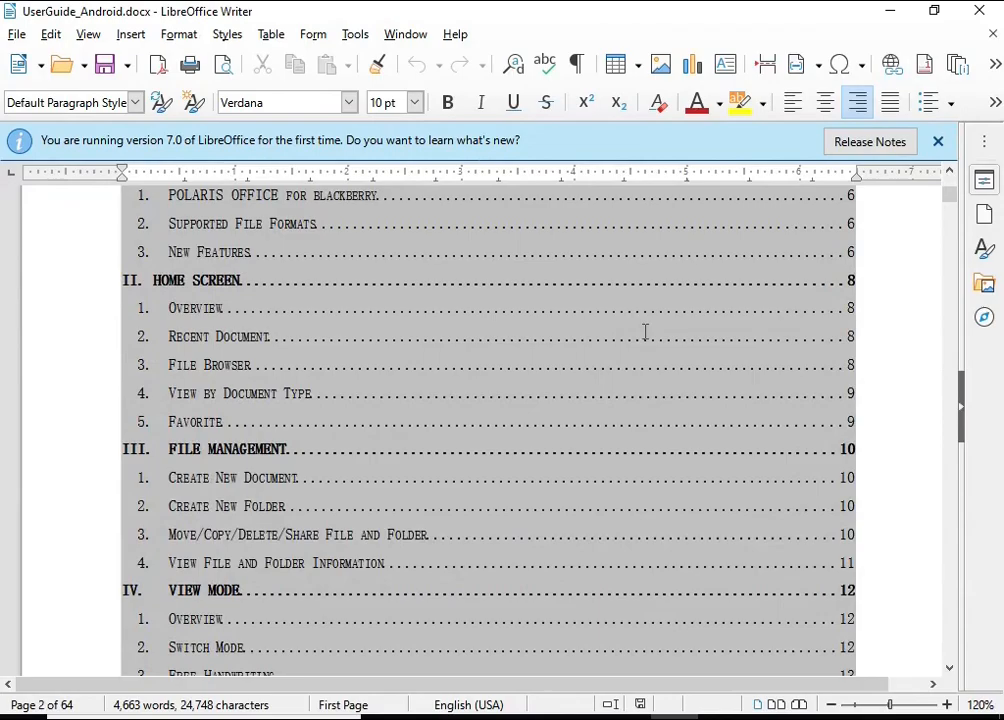
pyautogui.click(979, 11)
# Step: Open the recovered Microsoft Word 2016 PDF on USB Drive (E:), look through its first pages and close it
pyautogui.doubleClick(418, 312)
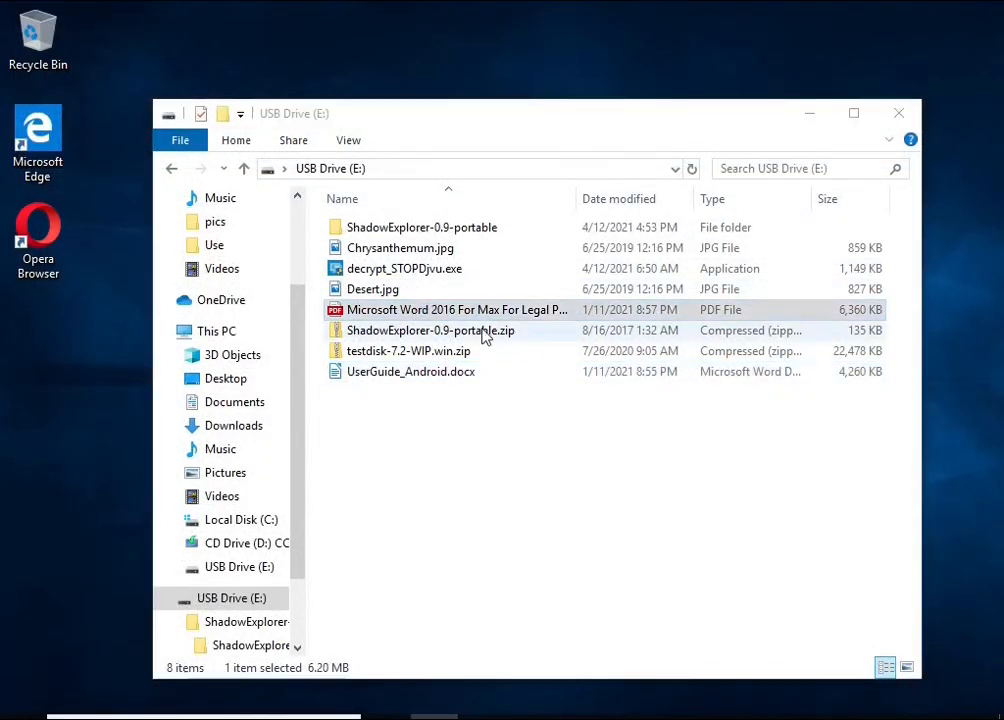
pyautogui.scroll(-15, 497, 328)
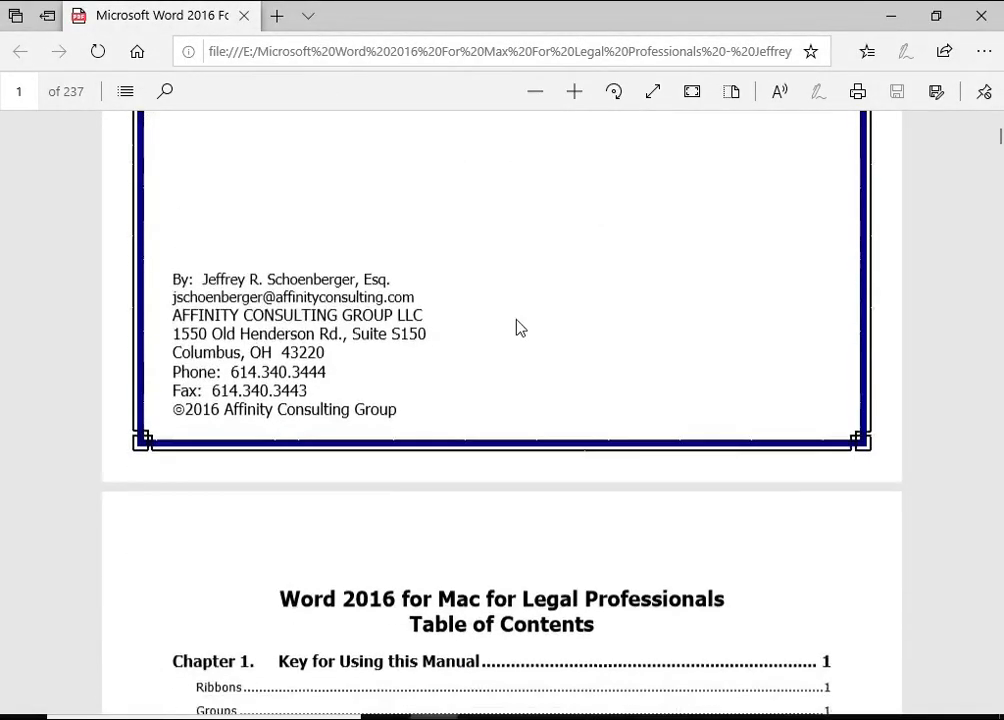
pyautogui.click(983, 28)
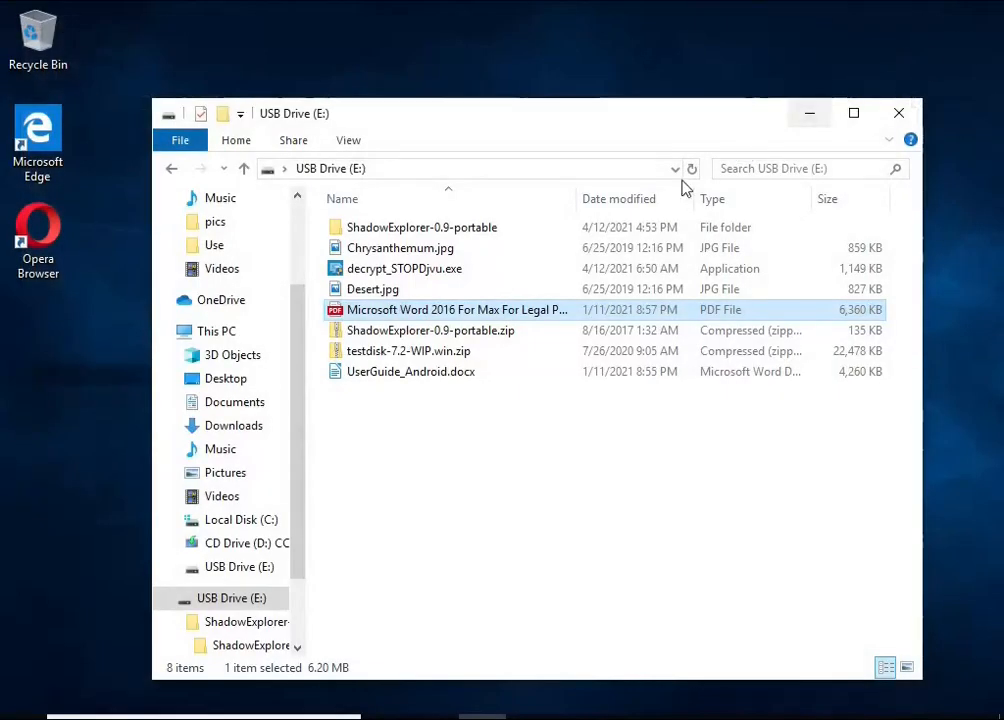
# Step: View the recovered Desert.jpg and Chrysanthemum.jpg pictures, then close them and the USB Drive (E:) window
pyautogui.doubleClick(424, 289)
pyautogui.doubleClick(427, 314)
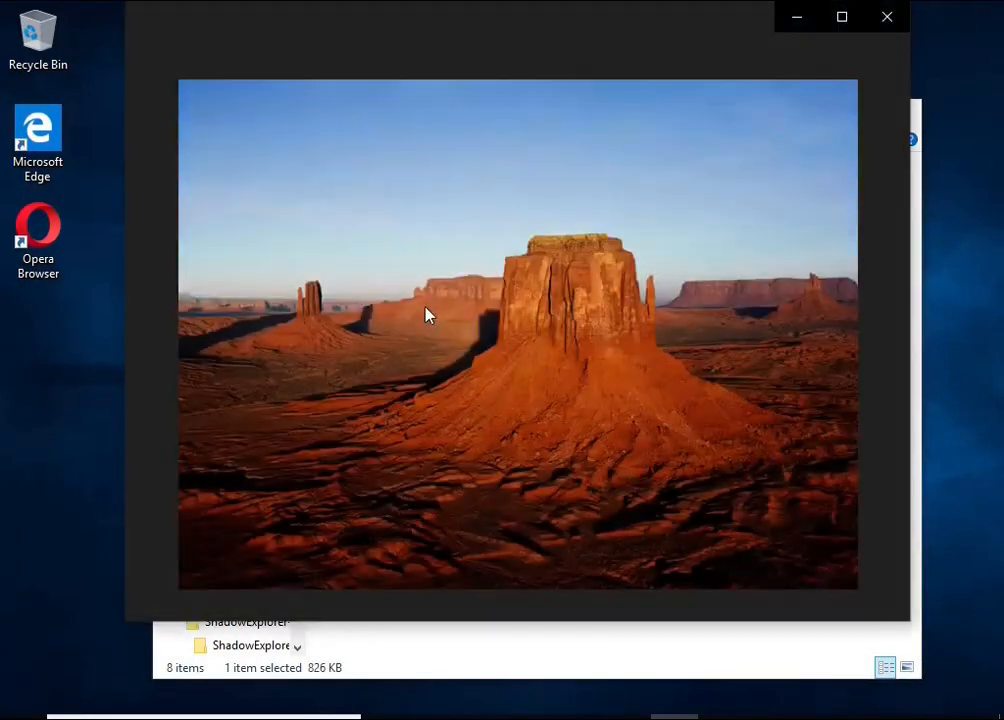
pyautogui.click(882, 30)
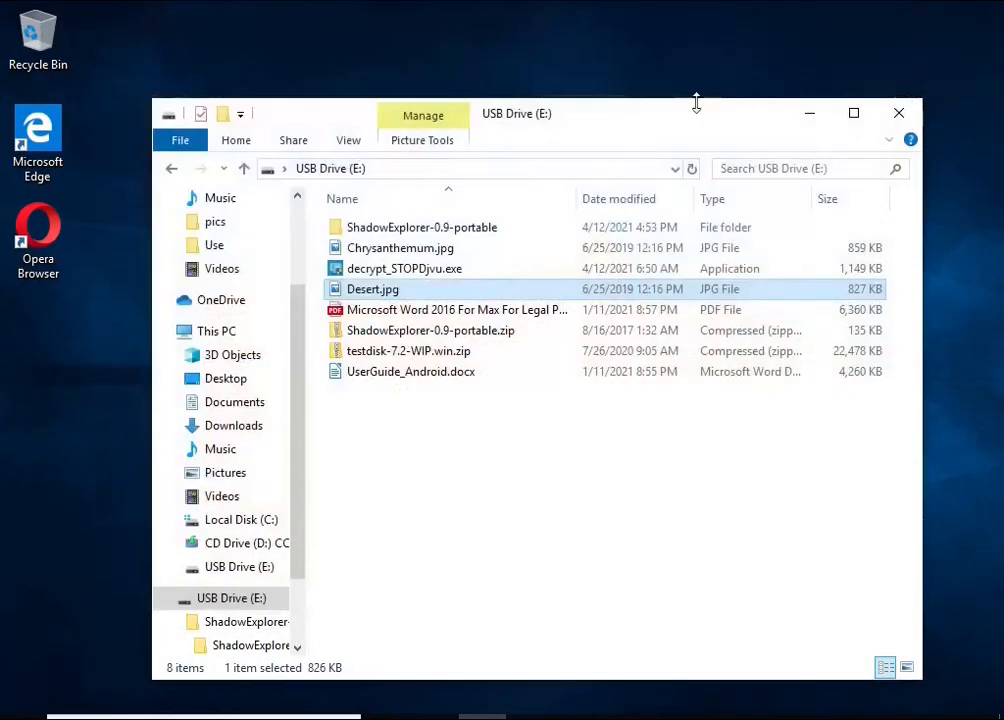
pyautogui.doubleClick(438, 248)
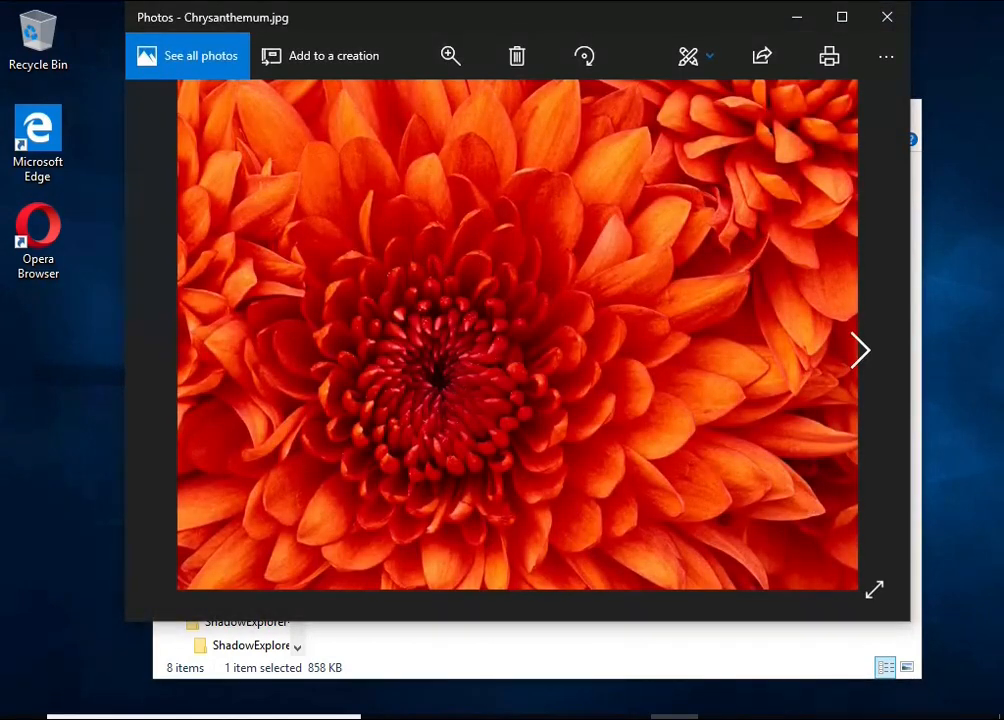
pyautogui.click(884, 17)
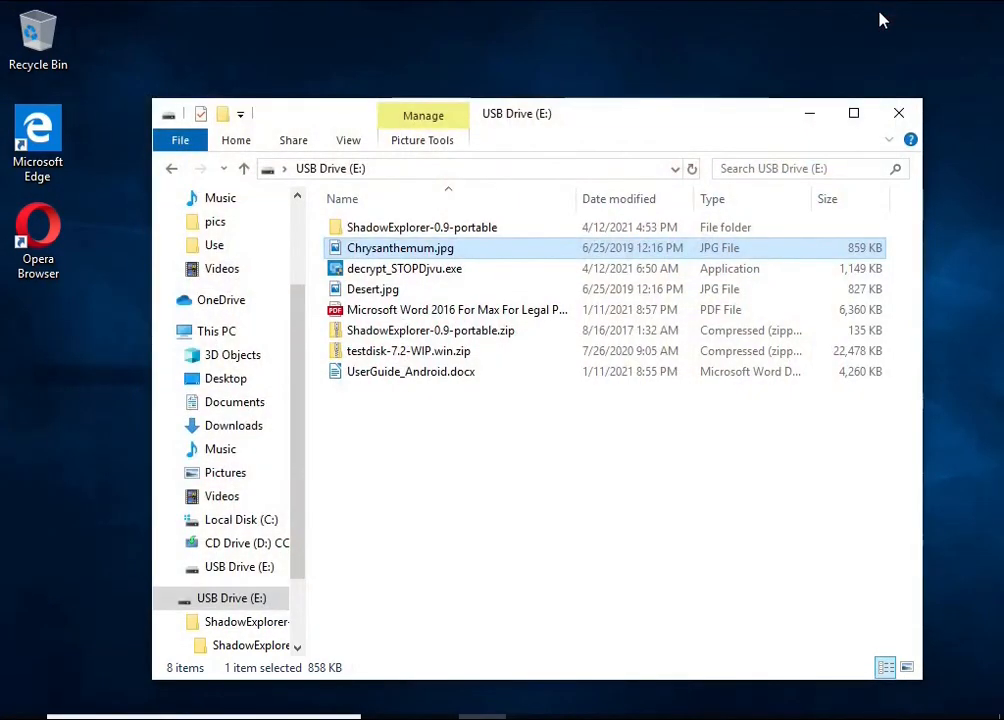
pyautogui.click(898, 113)
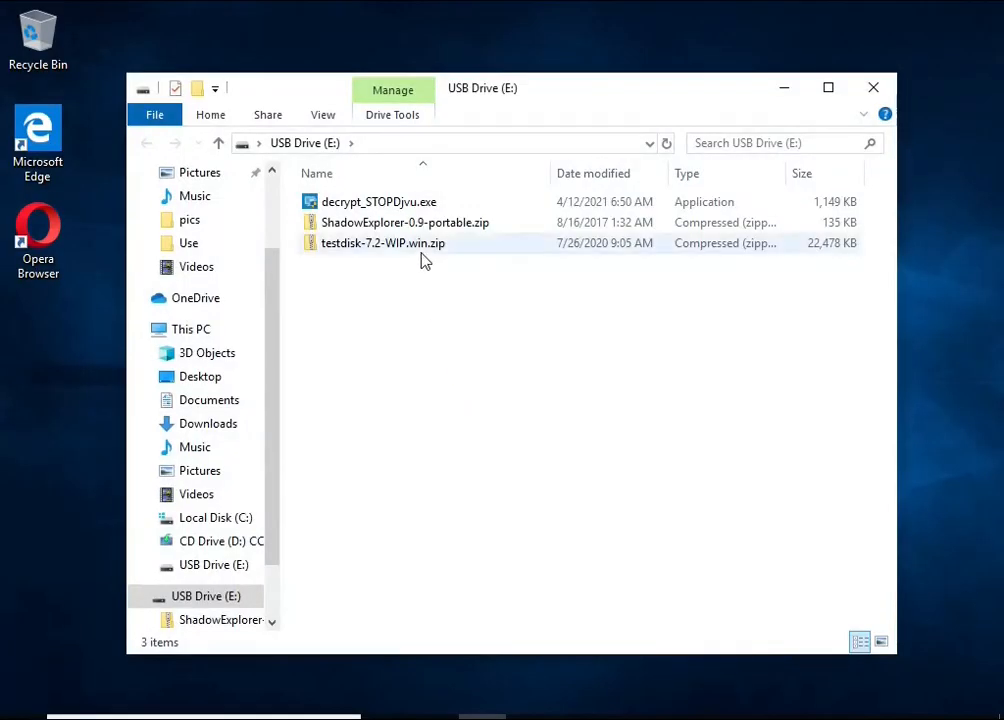
# Step: Extract testdisk-7.2-WIP.win.zip to E:\testdisk-7.2-WIP.win and close the original USB Drive (E:) window
pyautogui.click(420, 250)
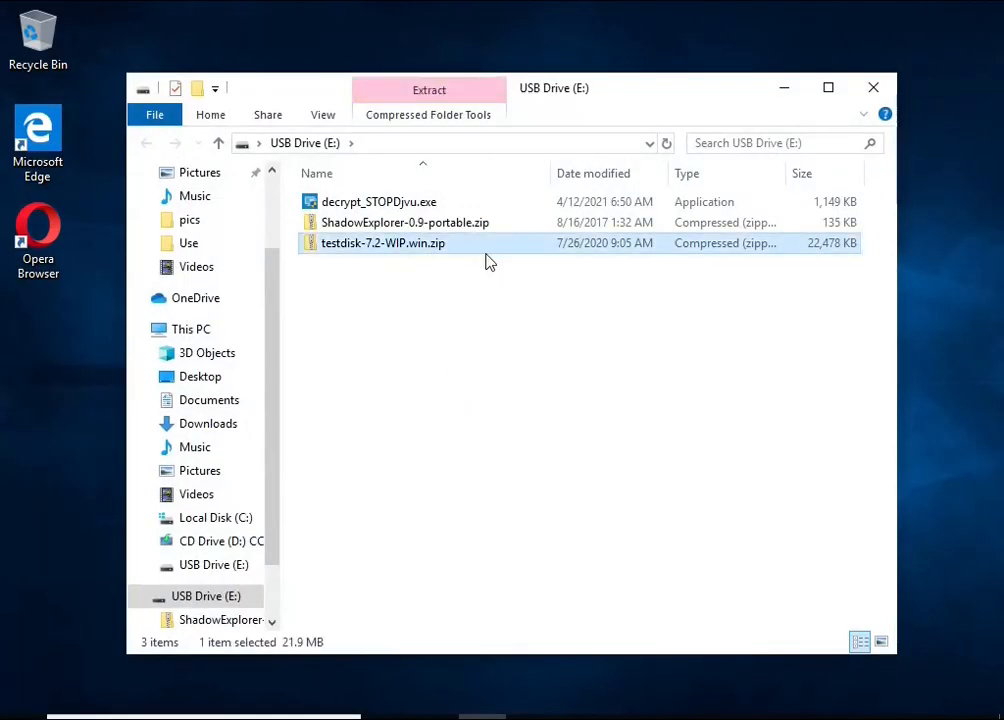
pyautogui.rightClick(493, 247)
pyautogui.click(652, 311)
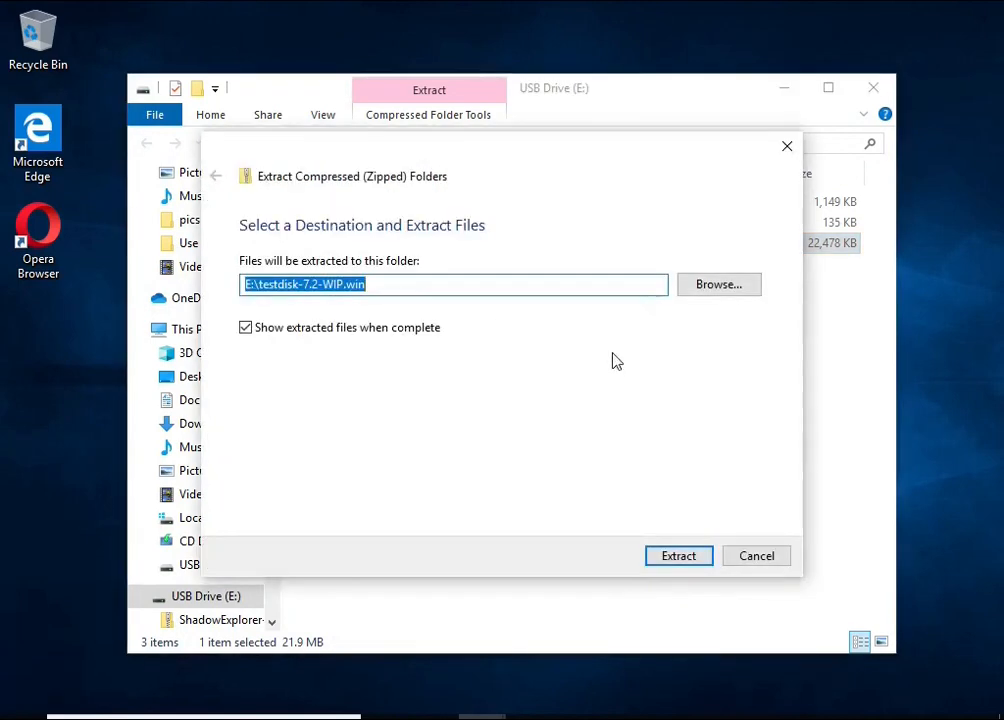
pyautogui.click(686, 557)
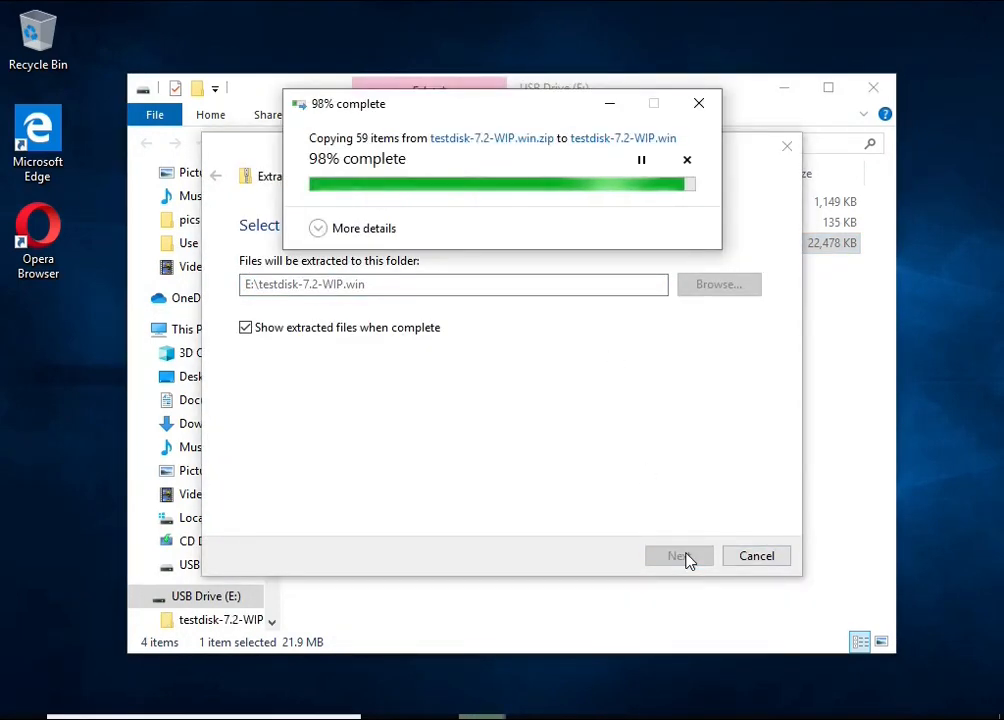
pyautogui.click(885, 116)
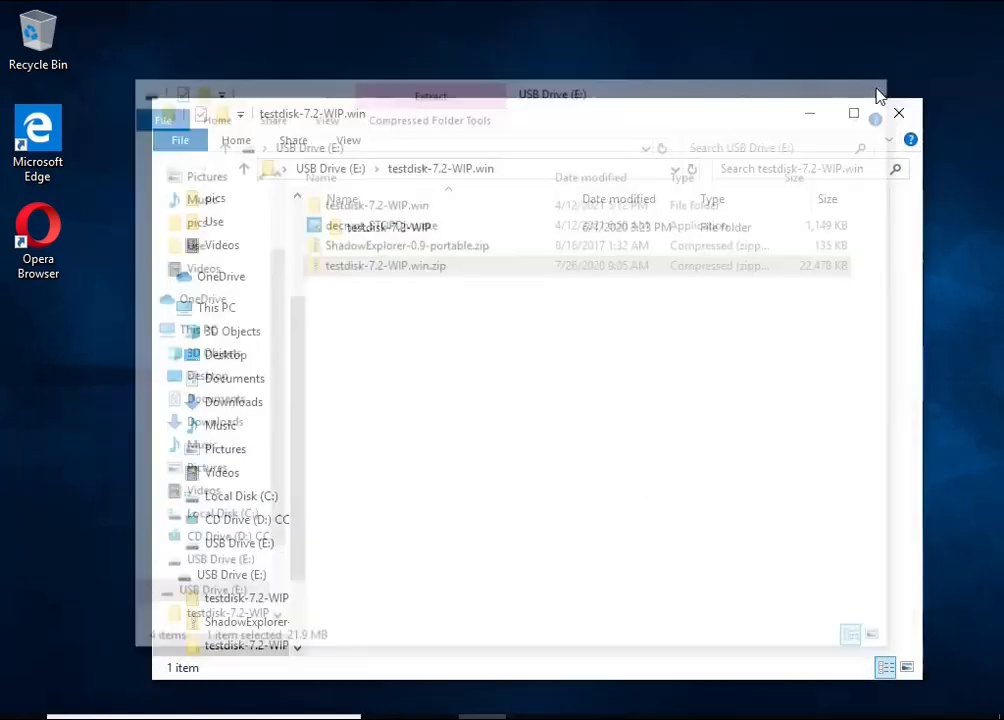
# Step: Run qphotorec_win.exe from the extracted testdisk-7.2-WIP folder and allow it to make changes to the device
pyautogui.doubleClick(459, 229)
pyautogui.scroll(-7, 500, 325)
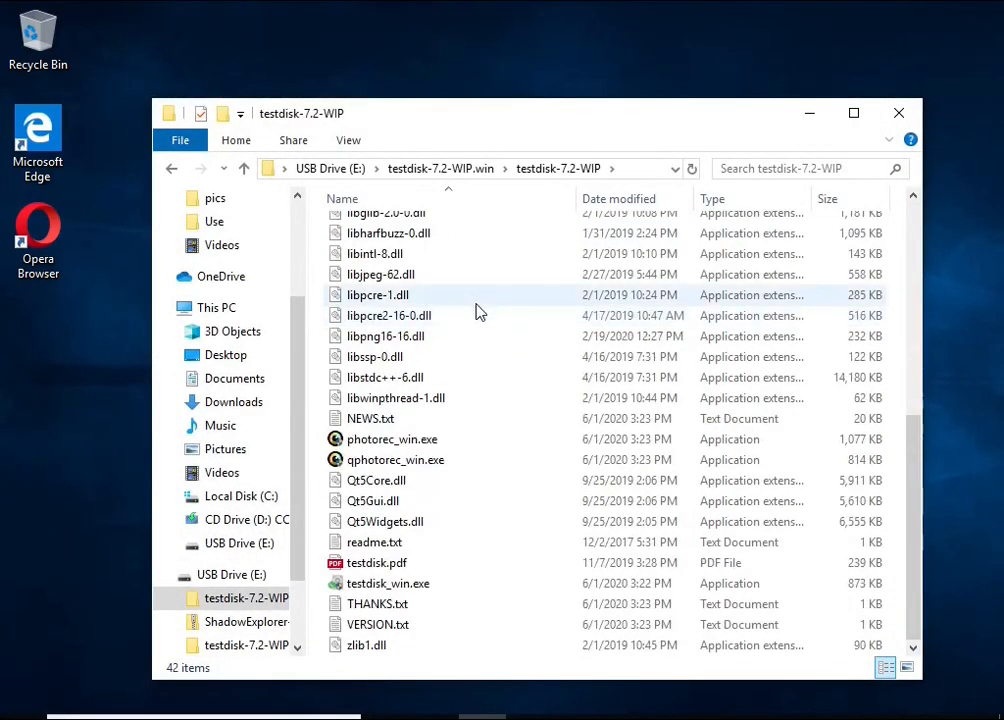
pyautogui.click(435, 462)
pyautogui.doubleClick(509, 461)
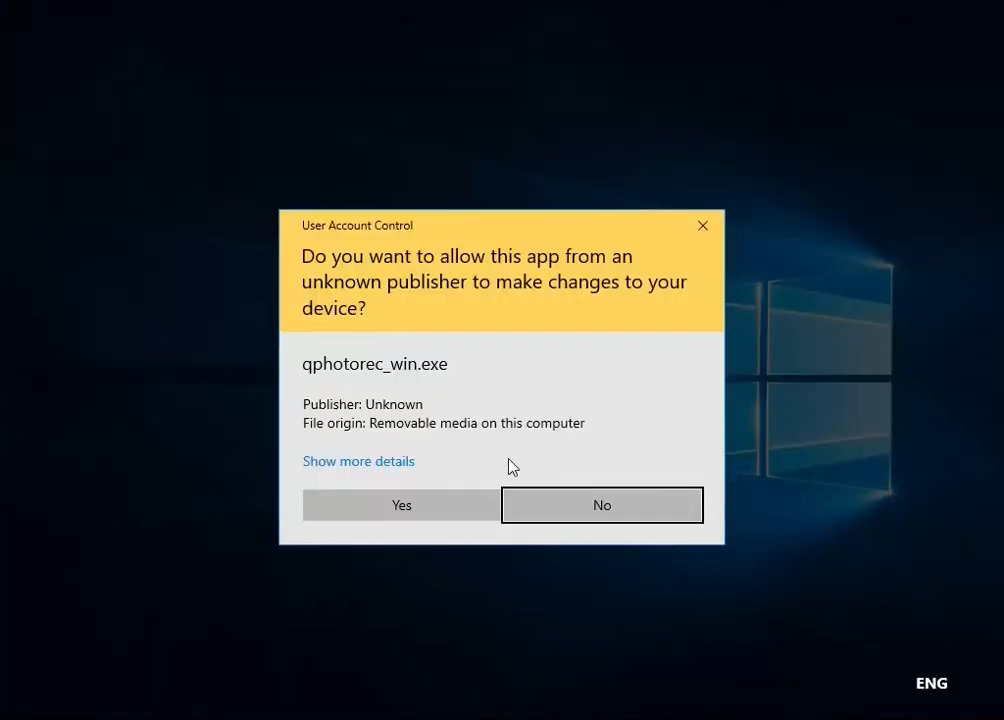
pyautogui.click(426, 513)
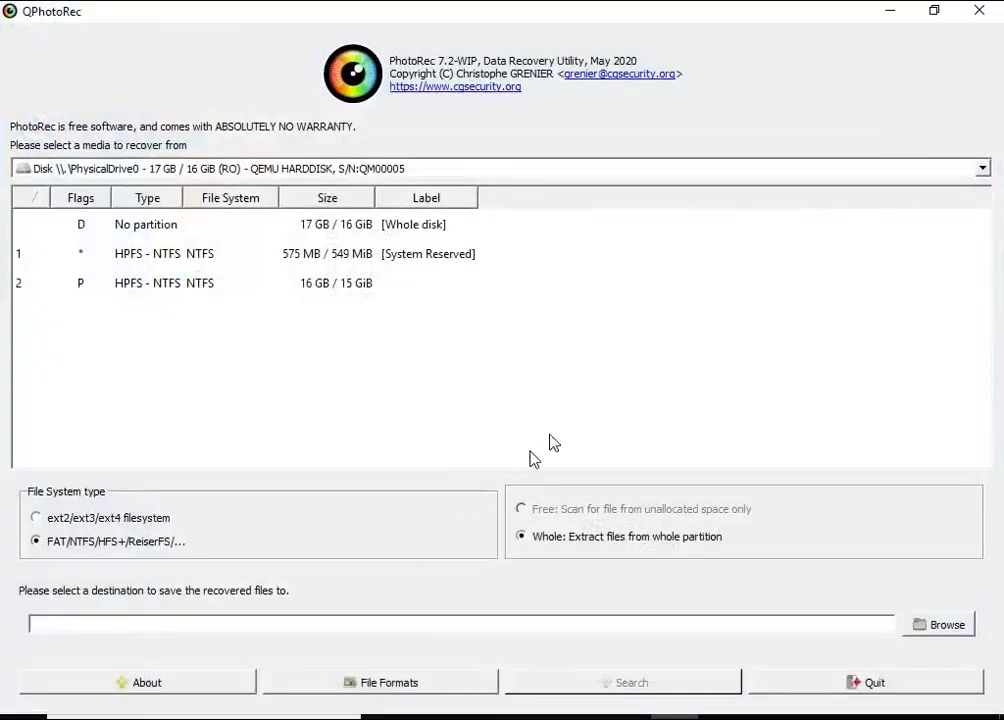
# Step: Restore QPhotoRec to a smaller window and select the 16 GB NTFS partition of PhysicalDrive0 as the recovery source
pyautogui.click(933, 10)
pyautogui.moveTo(500, 117); pyautogui.dragTo(543, 105)
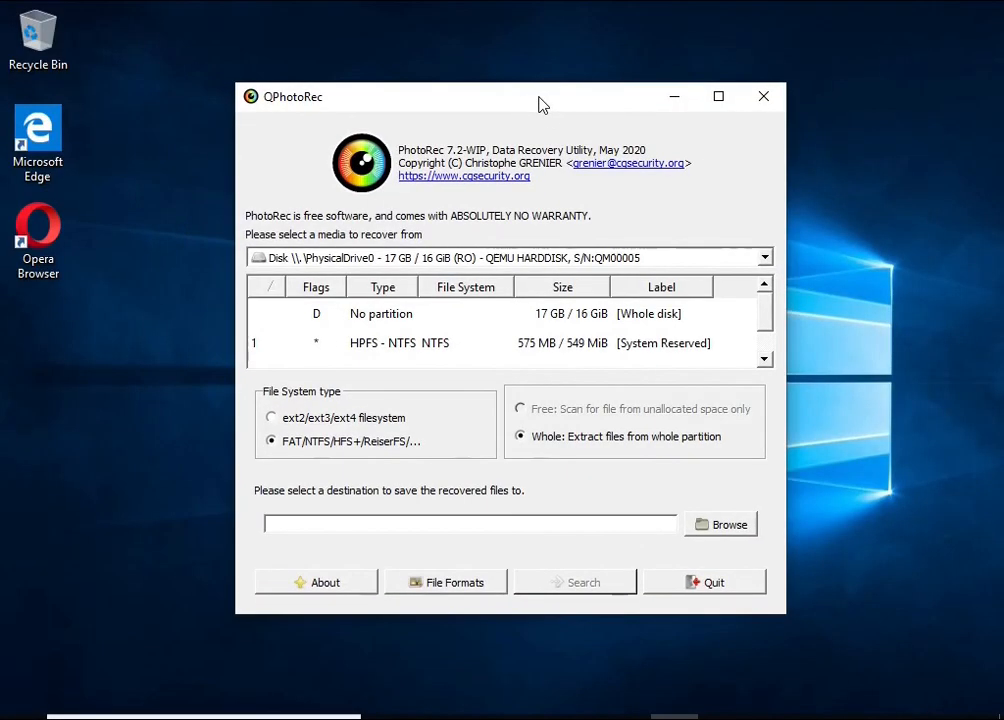
pyautogui.click(432, 258)
pyautogui.click(430, 274)
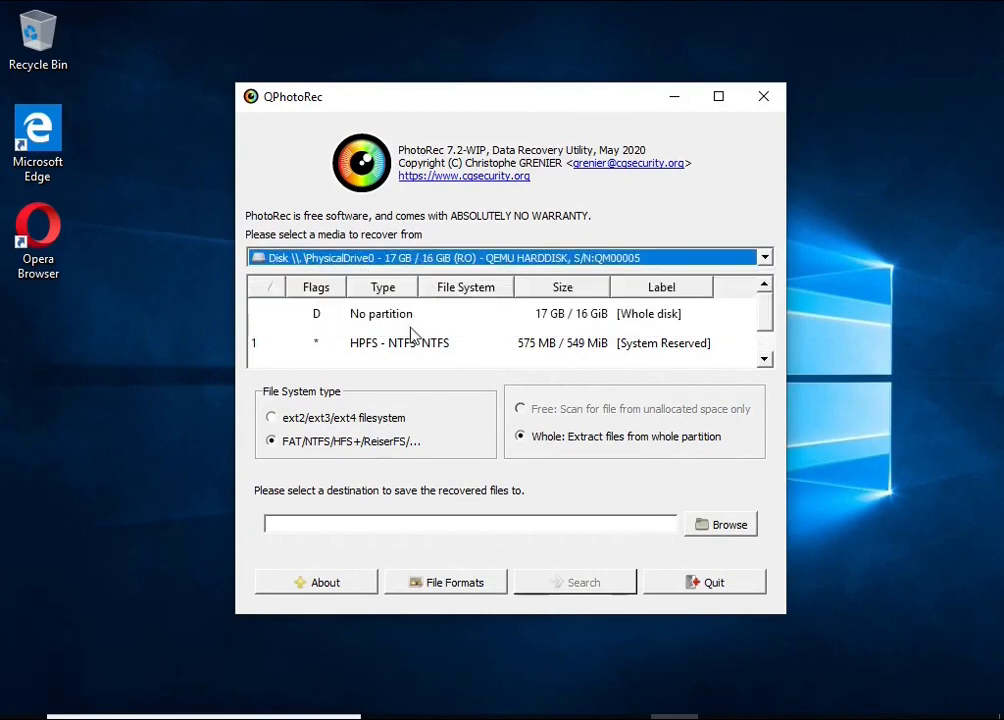
pyautogui.scroll(-1, 420, 345)
pyautogui.click(416, 354)
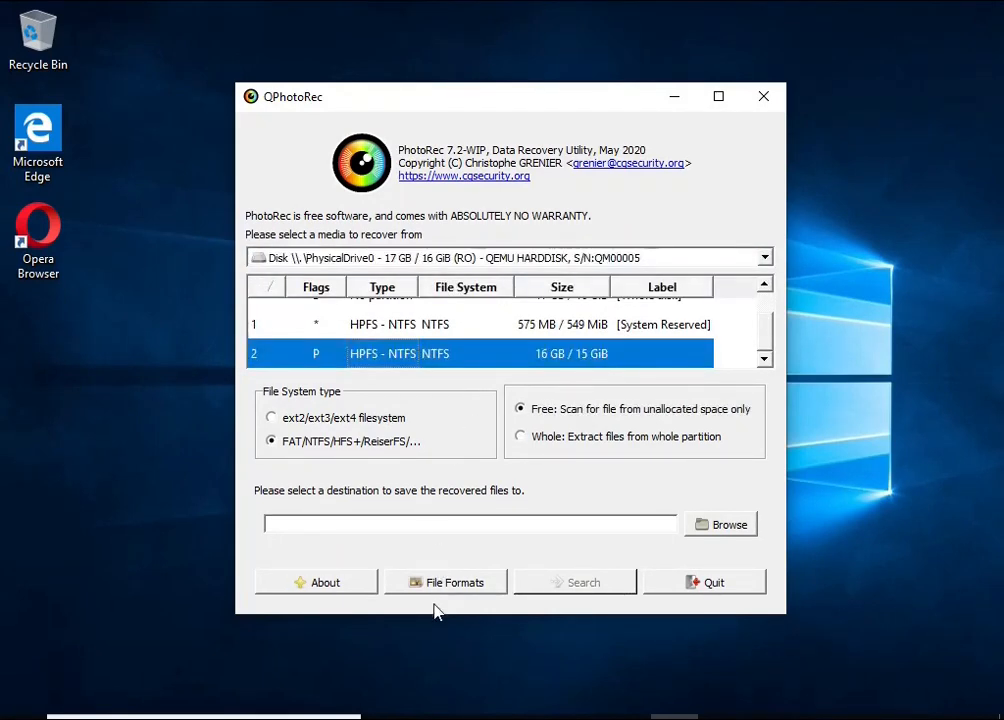
# Step: Clear all file formats for the recovery and enable only the doc Microsoft Office Document format
pyautogui.click(397, 584)
pyautogui.click(414, 455)
pyautogui.scroll(-20, 455, 340)
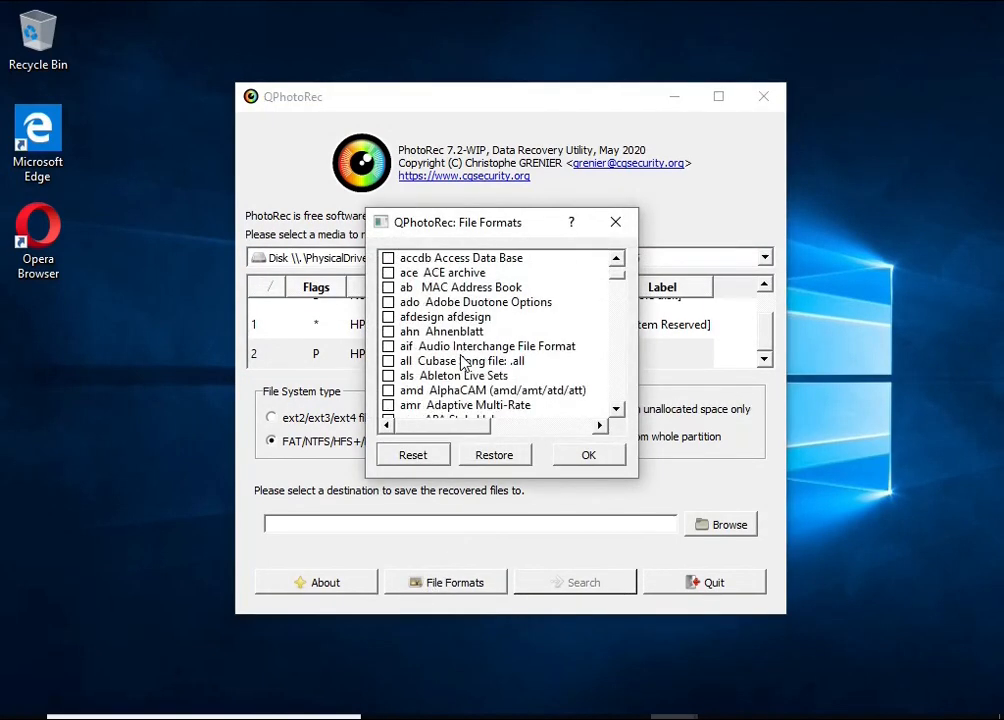
pyautogui.scroll(-2, 455, 350)
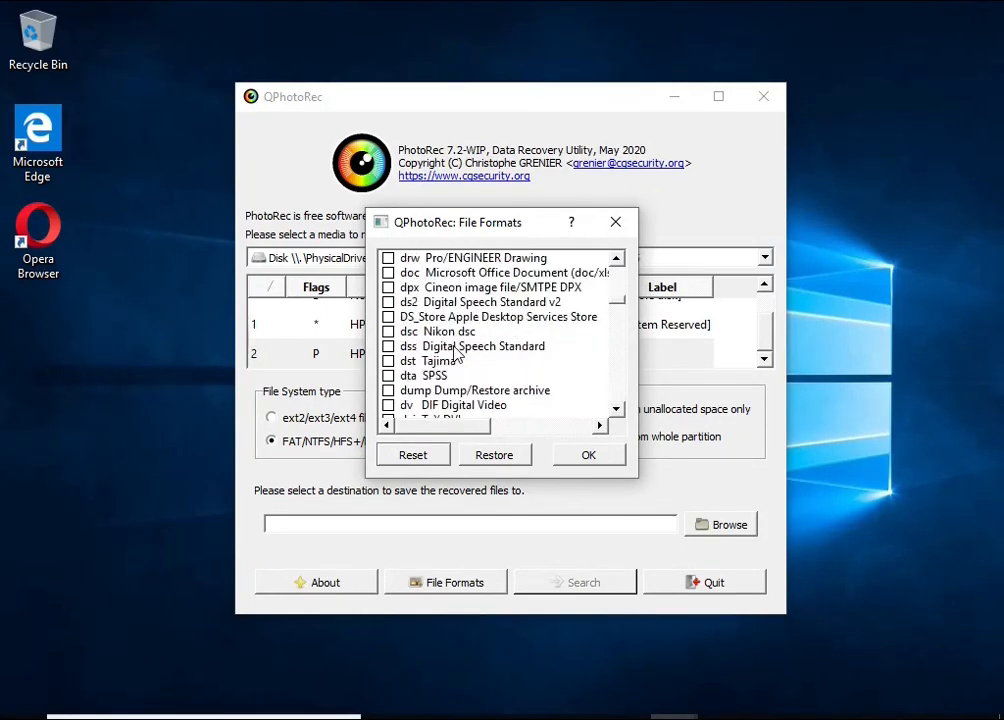
pyautogui.scroll(1, 455, 352)
pyautogui.click(457, 317)
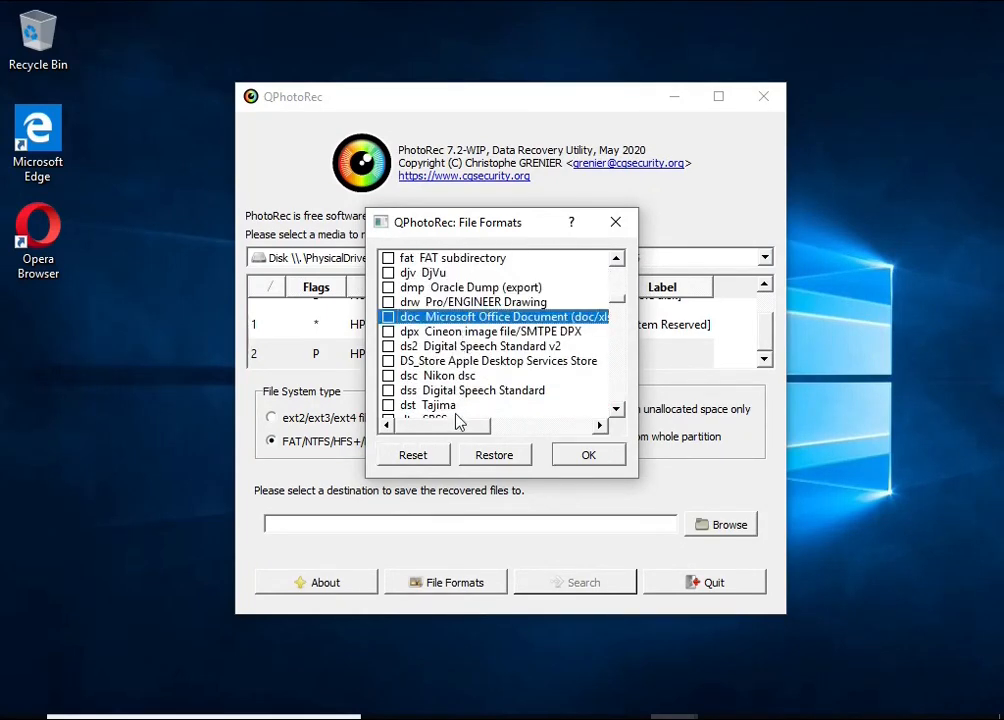
pyautogui.moveTo(457, 422); pyautogui.dragTo(475, 362)
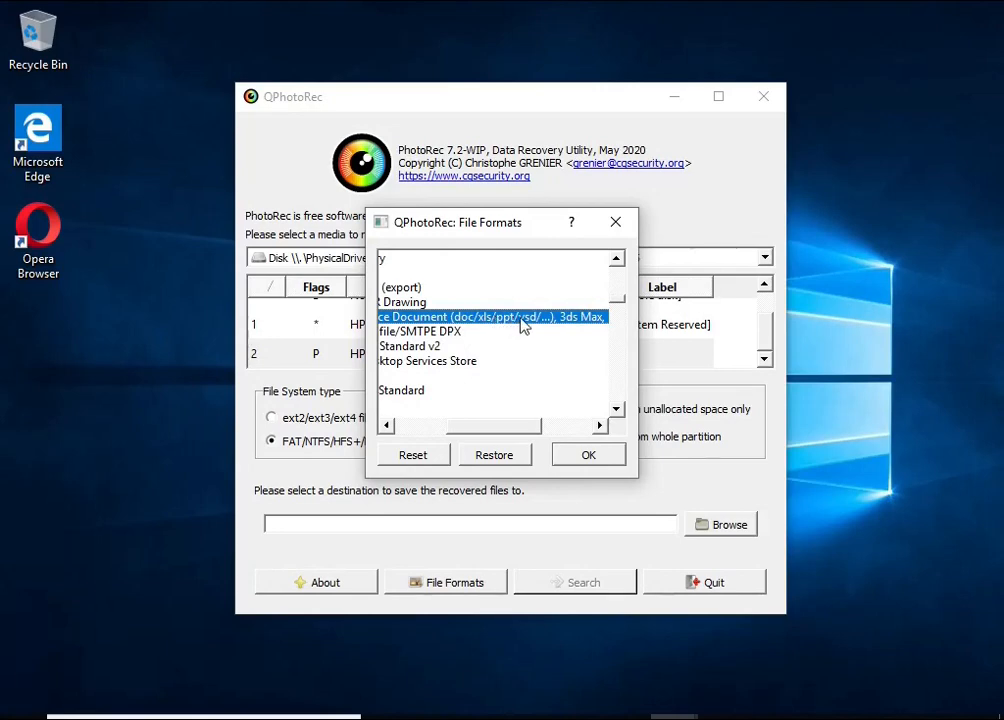
pyautogui.moveTo(485, 427); pyautogui.dragTo(391, 430)
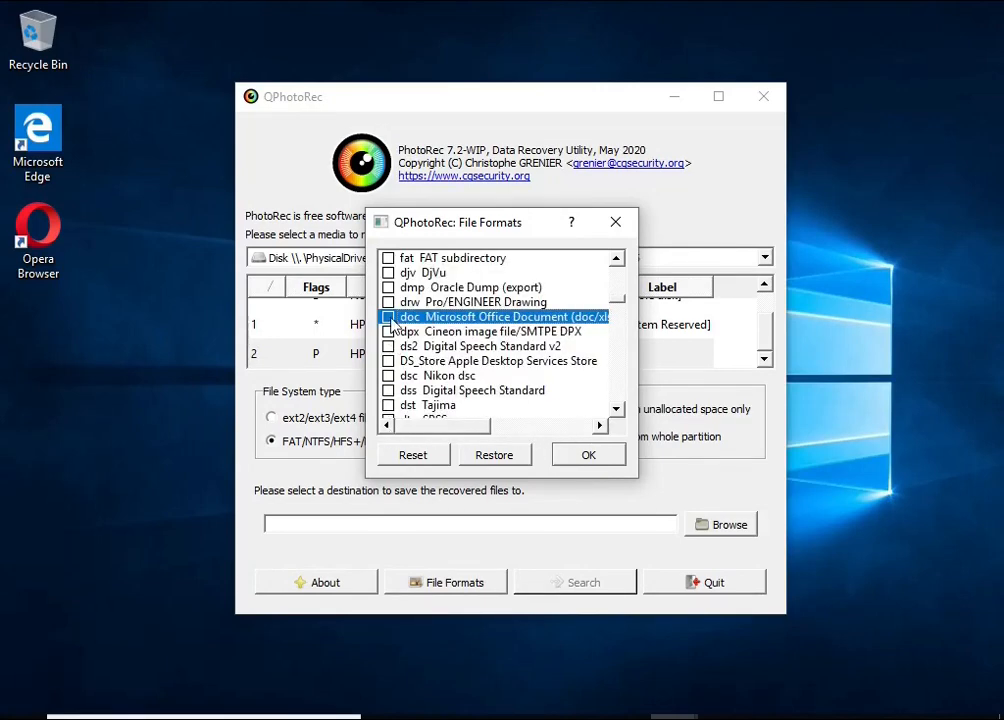
# Step: Enable the jpg JPG picture format for the recovery
pyautogui.scroll(-7, 473, 359)
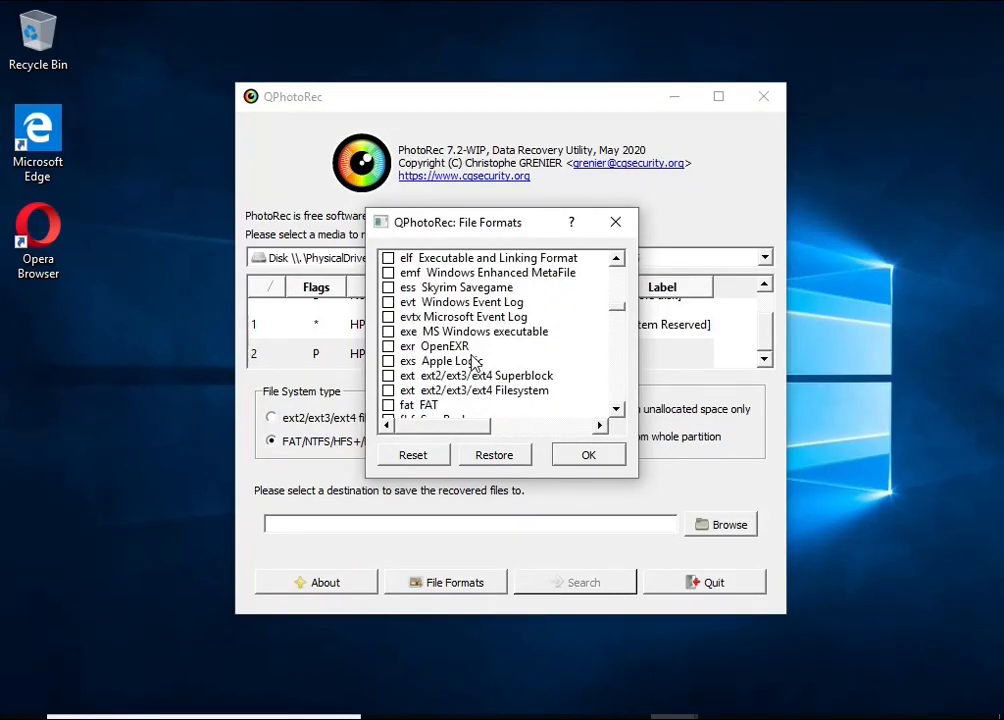
pyautogui.scroll(-20, 475, 362)
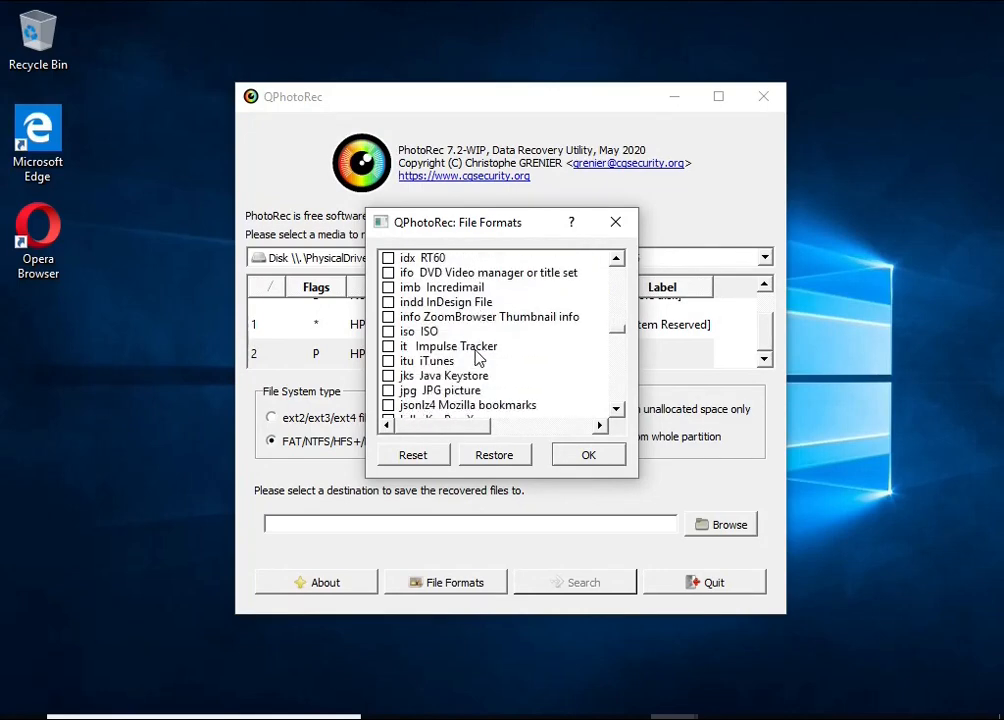
pyautogui.scroll(-1, 478, 357)
pyautogui.click(389, 347)
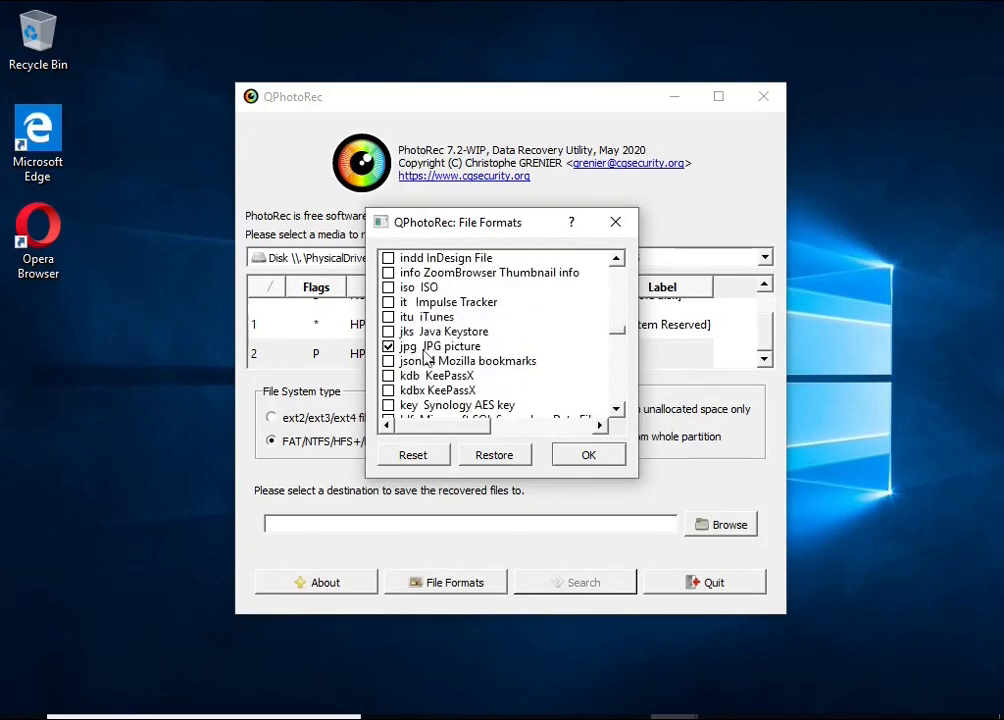
# Step: Enable the pdf Portable Document Format and zip archive formats and confirm the file format selection
pyautogui.scroll(-20, 505, 355)
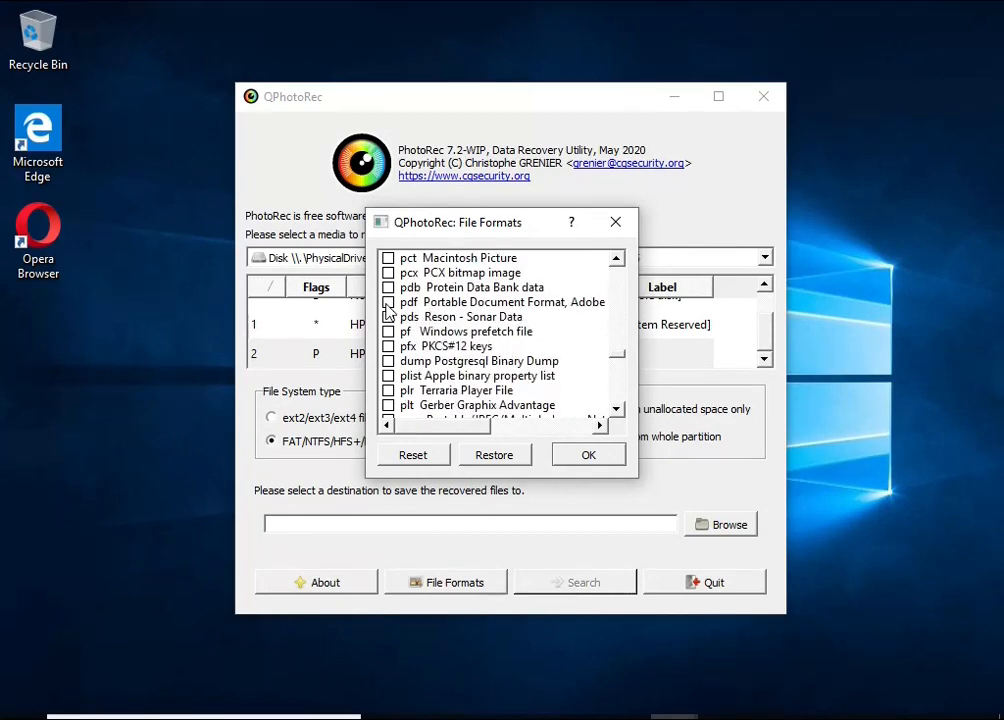
pyautogui.scroll(-18, 434, 310)
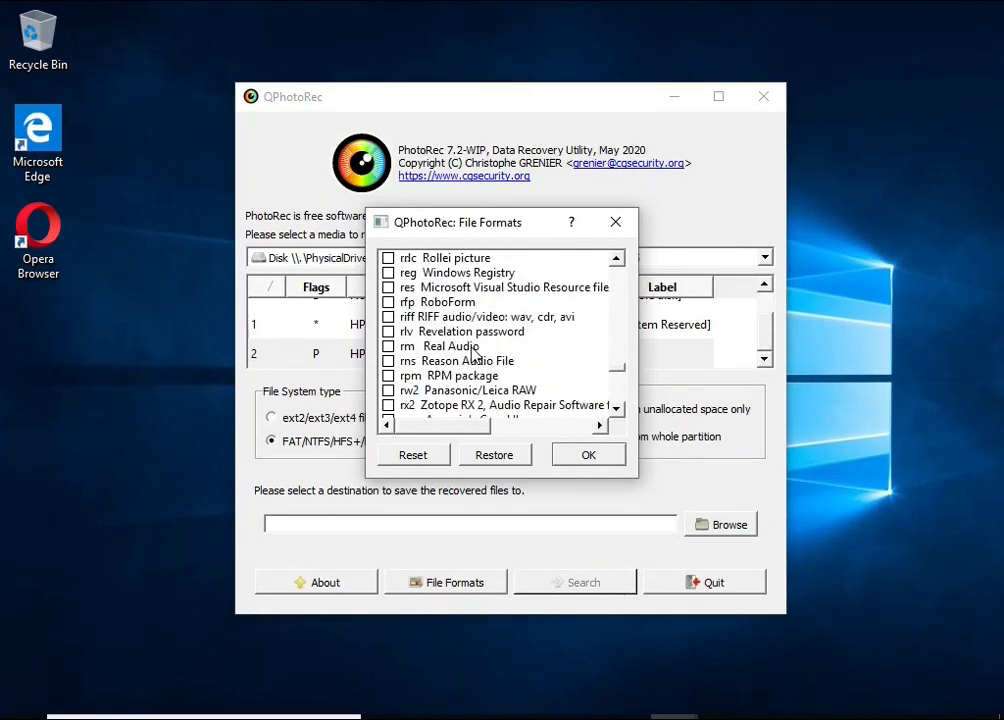
pyautogui.scroll(-4, 463, 345)
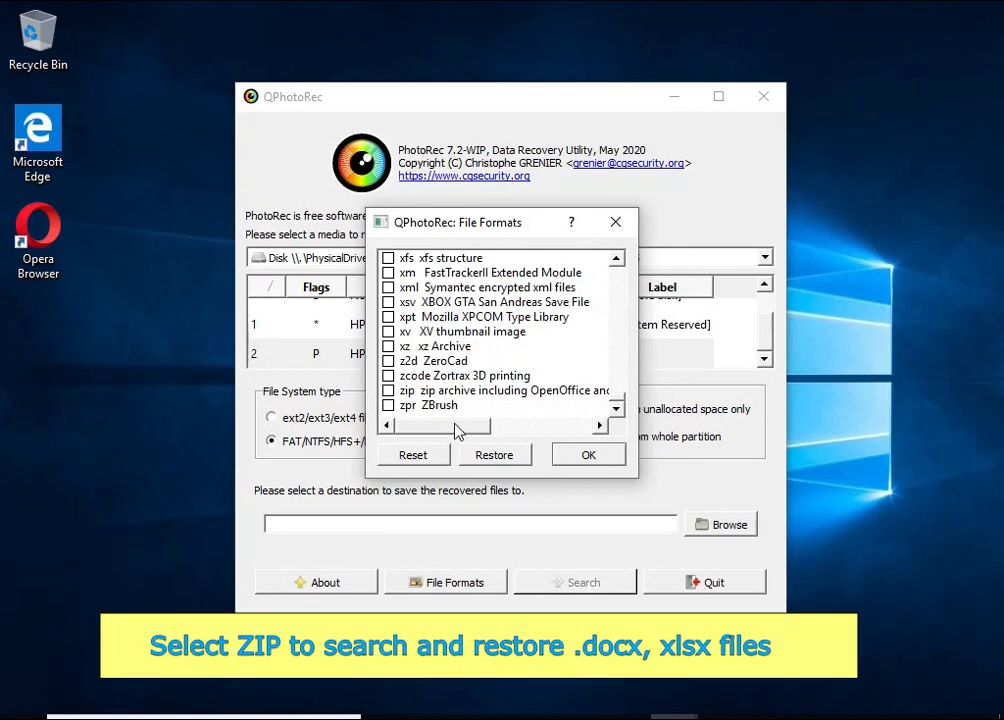
pyautogui.moveTo(458, 425); pyautogui.dragTo(420, 430)
pyautogui.click(397, 395)
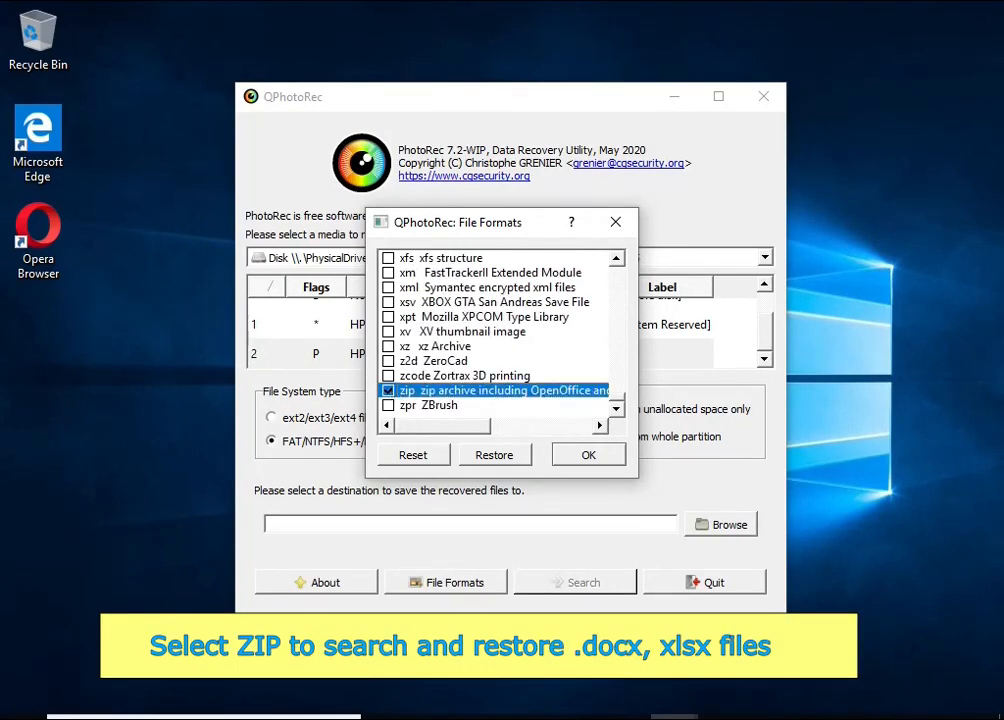
pyautogui.click(589, 455)
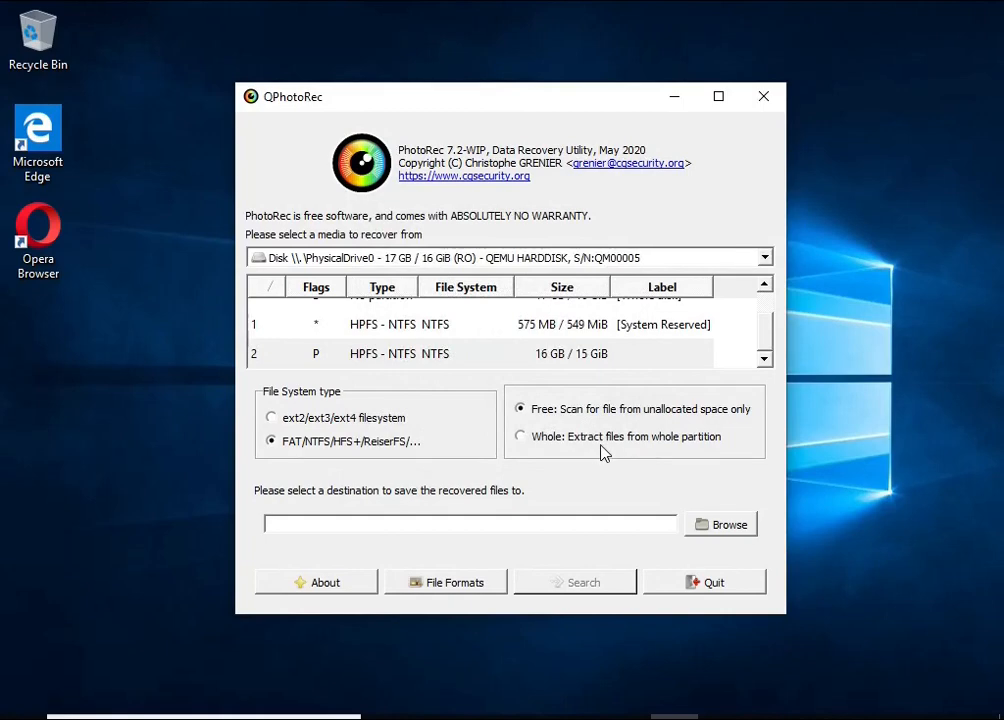
# Step: Set USB Drive (E:) as the destination for the recovered files and start the search
pyautogui.click(603, 440)
pyautogui.click(720, 525)
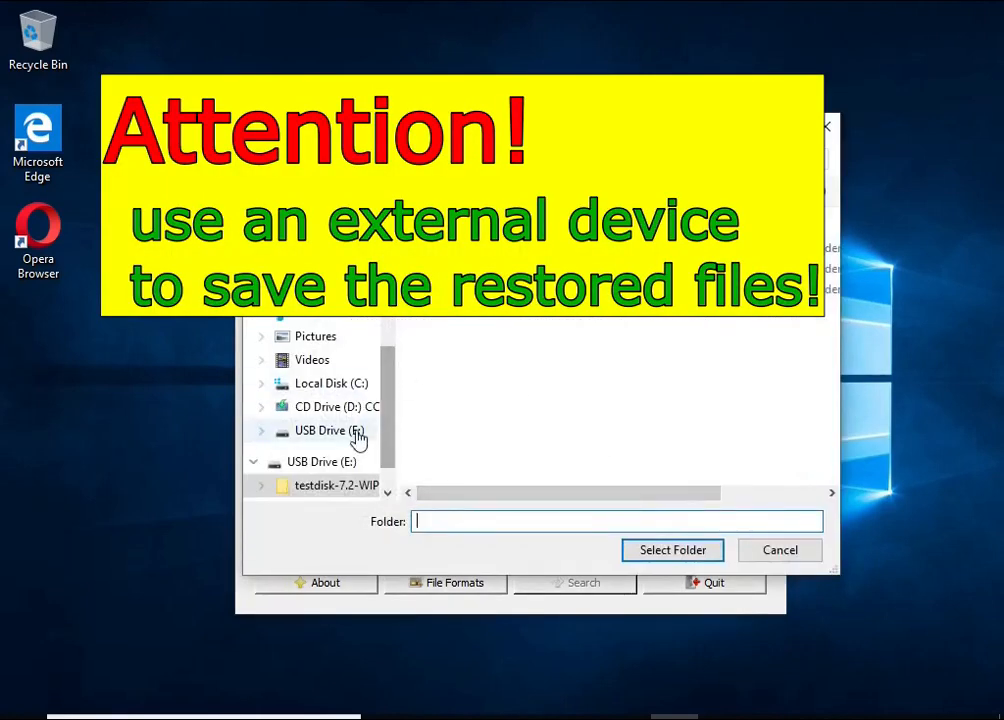
pyautogui.click(321, 462)
pyautogui.click(643, 553)
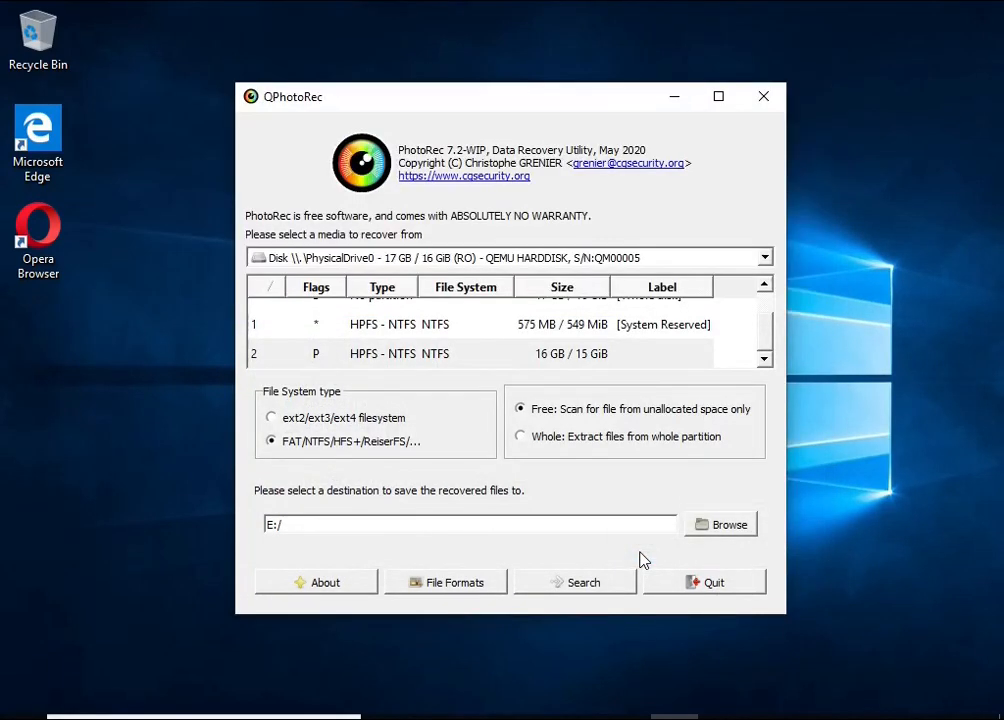
pyautogui.click(585, 584)
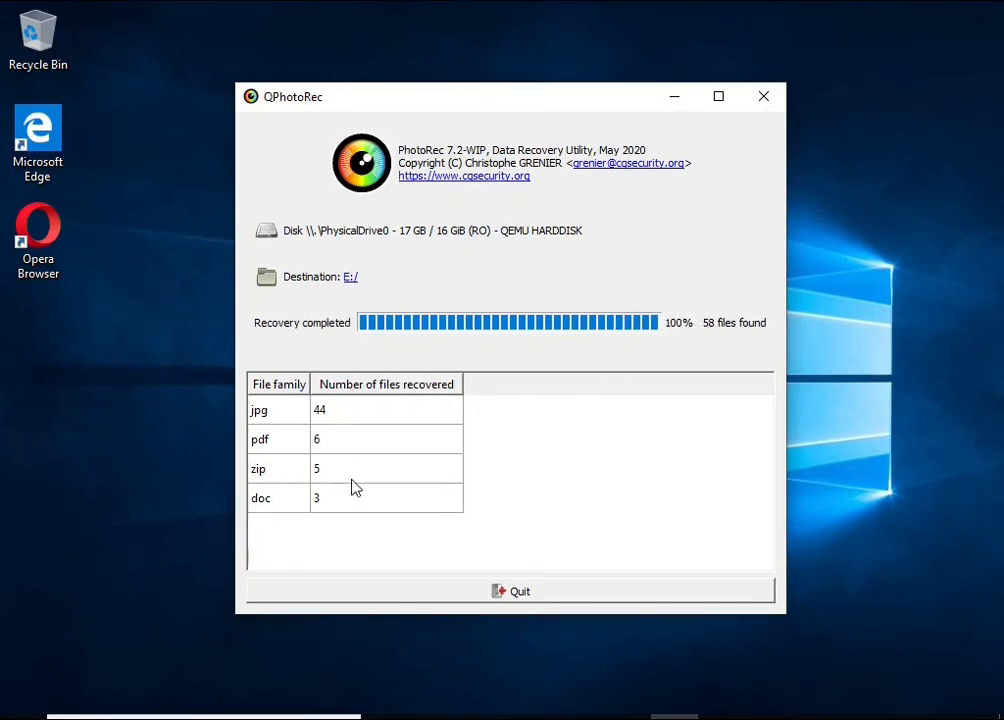
# Step: Quit QPhotoRec and open the recup_dir.1 folder on USB Drive (E:) in File Explorer
pyautogui.click(545, 598)
pyautogui.click(482, 717)
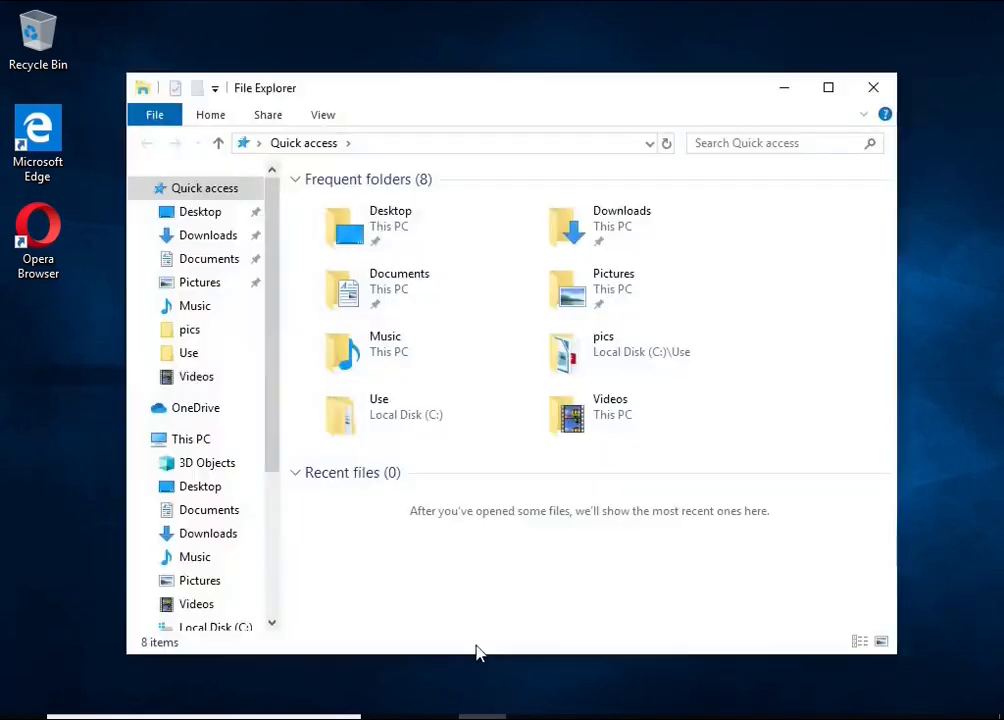
pyautogui.scroll(-2, 195, 570)
pyautogui.click(195, 541)
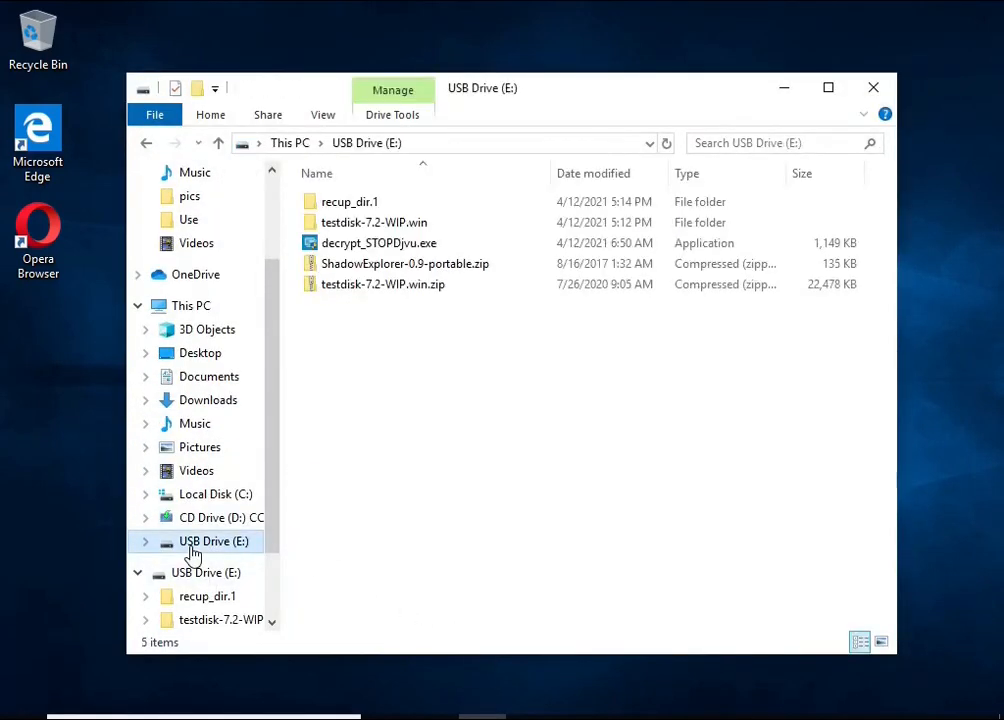
pyautogui.click(361, 203)
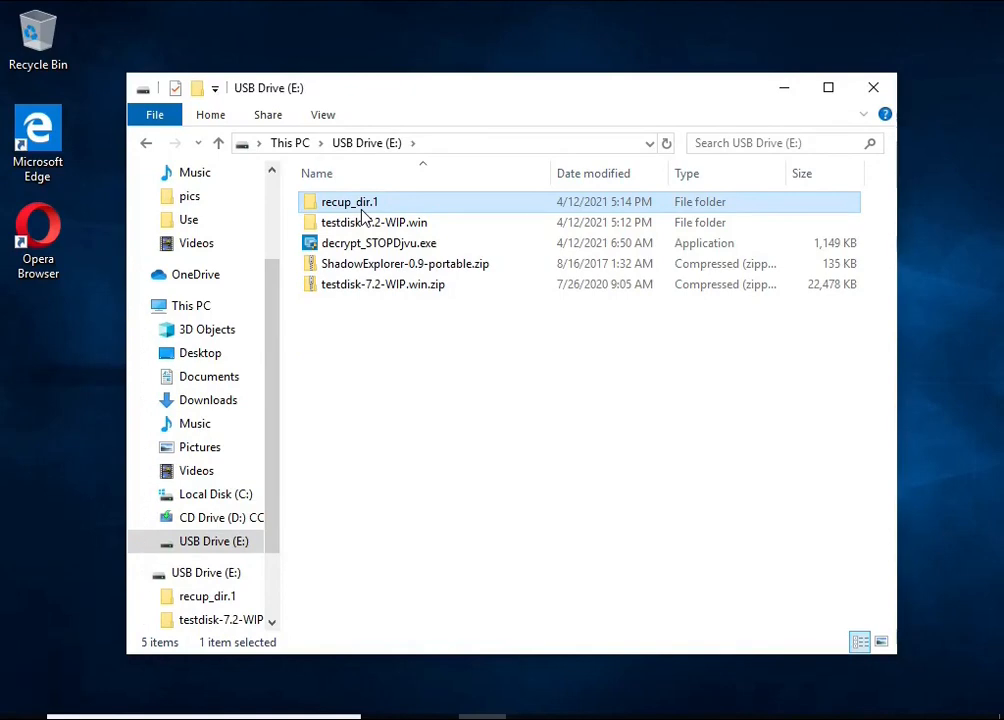
pyautogui.doubleClick(362, 208)
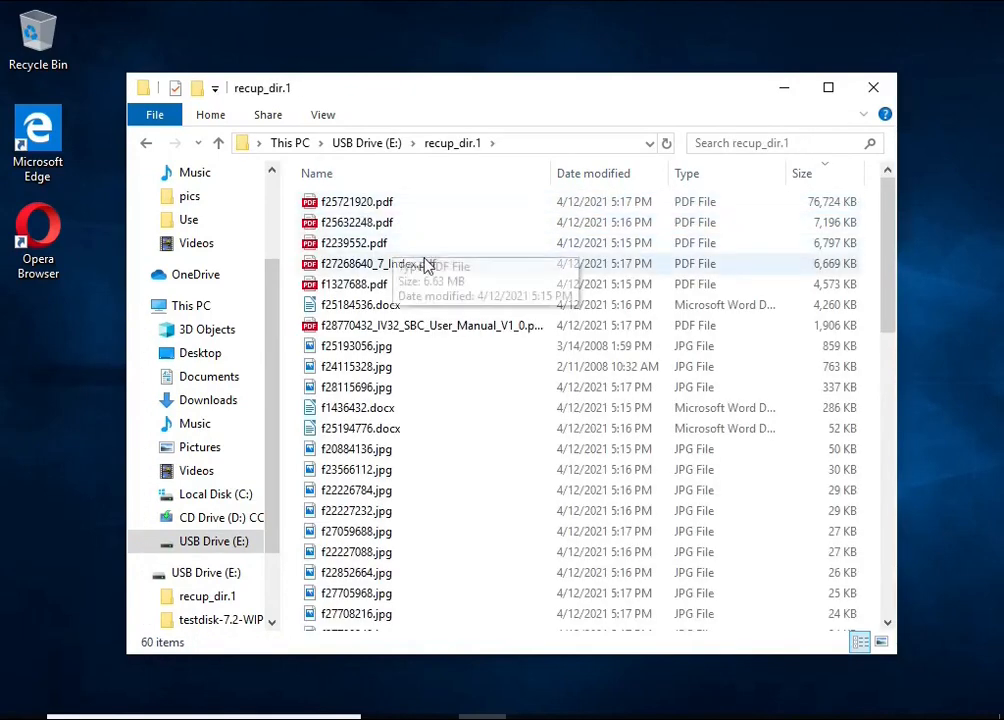
# Step: Sort the recovered files by size with the largest first, and check the contents of the recovered IV32_SBC_User_Manual PDF
pyautogui.click(813, 175)
pyautogui.click(813, 175)
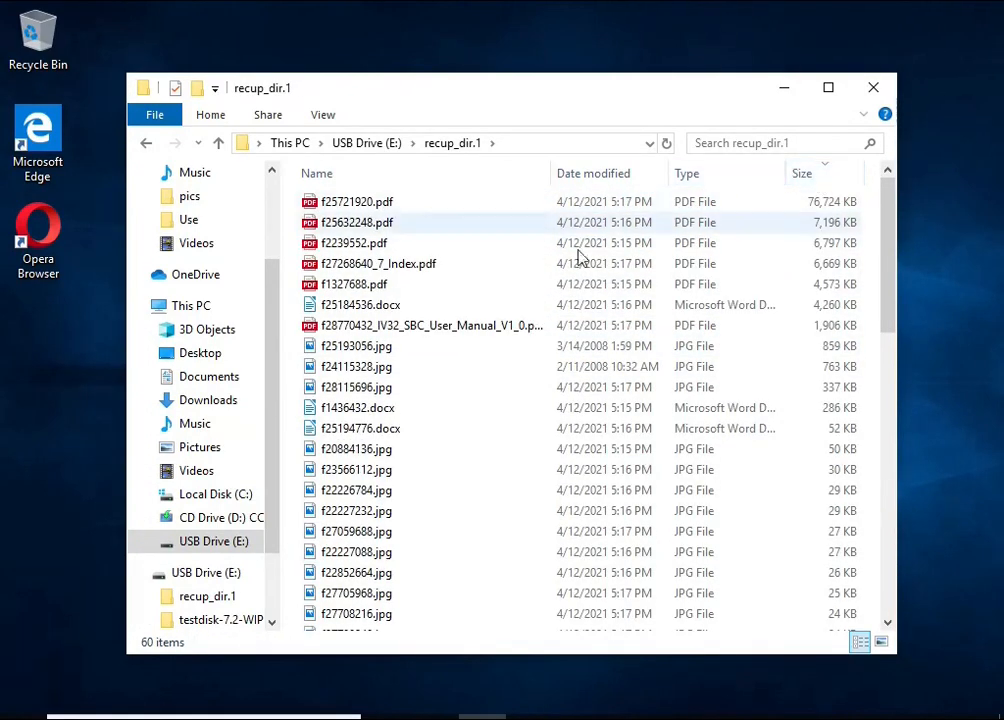
pyautogui.doubleClick(484, 326)
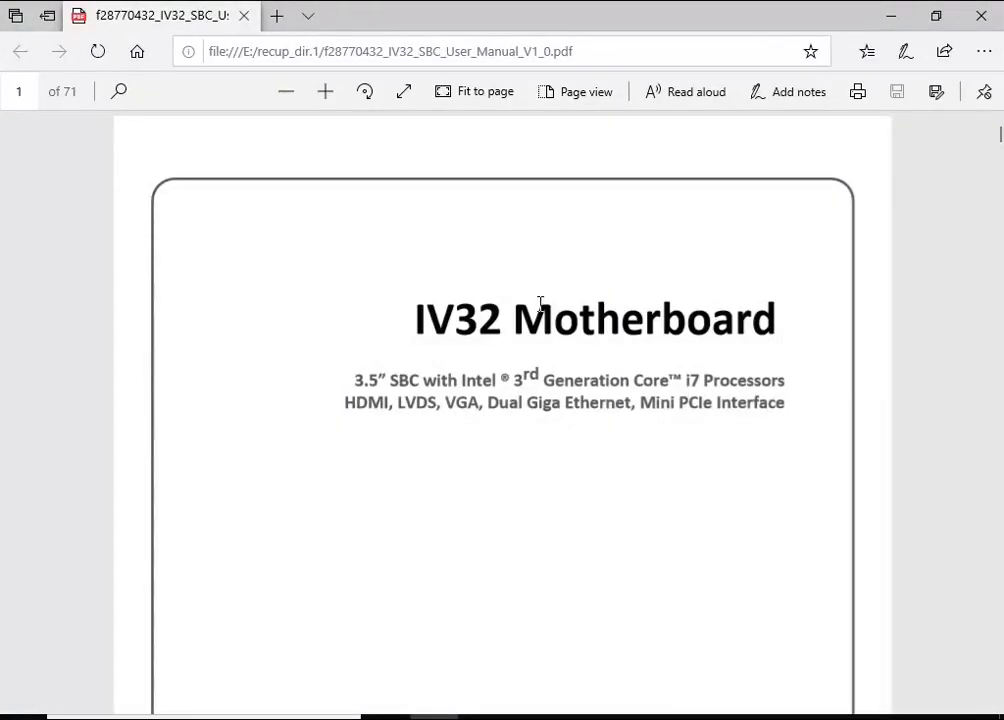
pyautogui.scroll(-15, 540, 303)
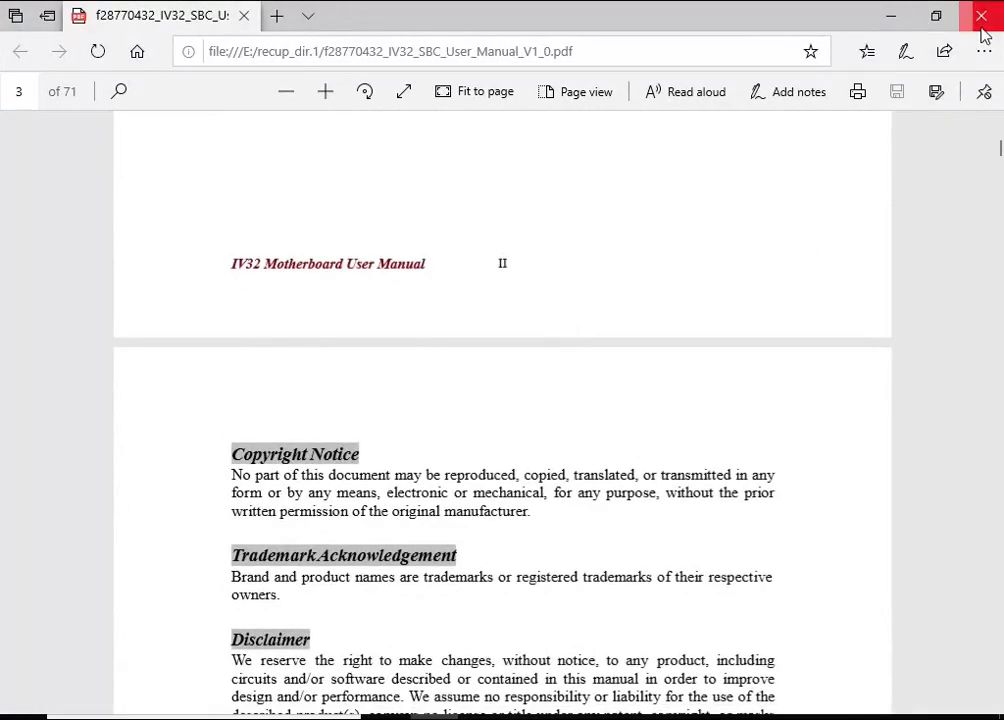
pyautogui.click(981, 28)
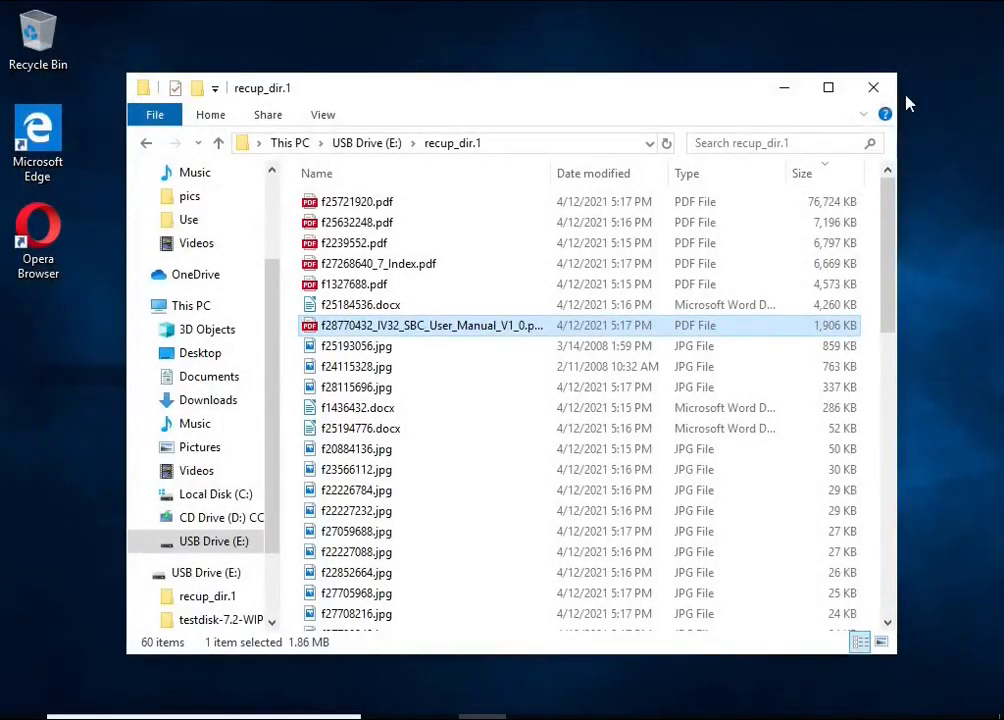
# Step: View the recovered pictures f25193056.jpg and f24115328.jpg one after the other, closing each
pyautogui.doubleClick(447, 362)
pyautogui.click(887, 17)
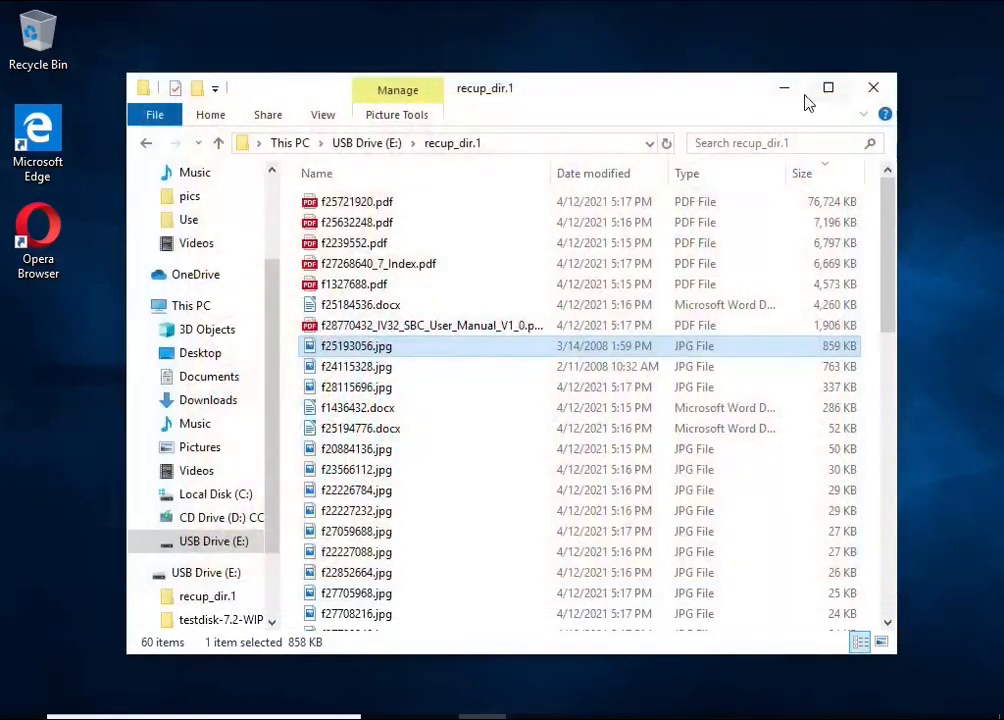
pyautogui.doubleClick(408, 374)
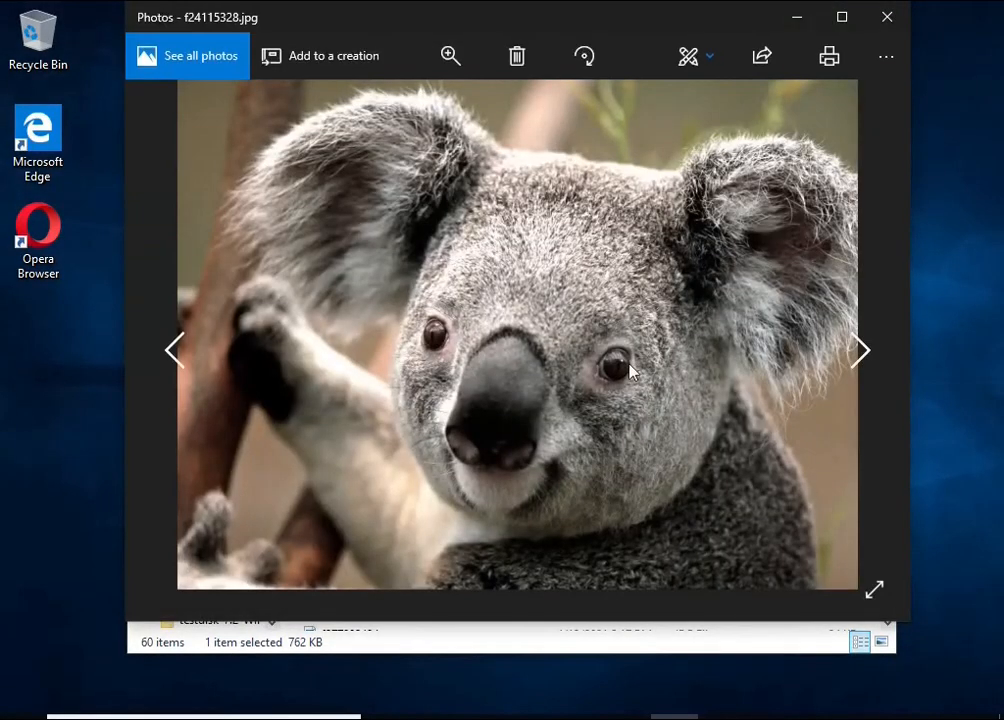
pyautogui.click(887, 17)
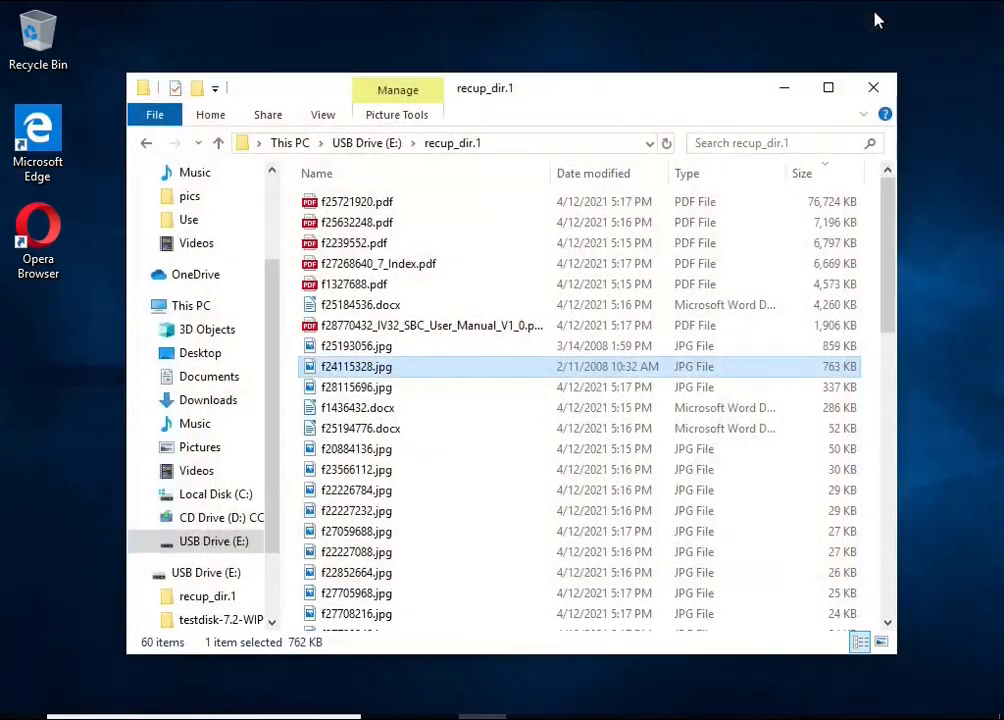
# Step: Check the contents of the recovered document f1436432.docx, then close it and the recup_dir.1 folder window
pyautogui.doubleClick(424, 408)
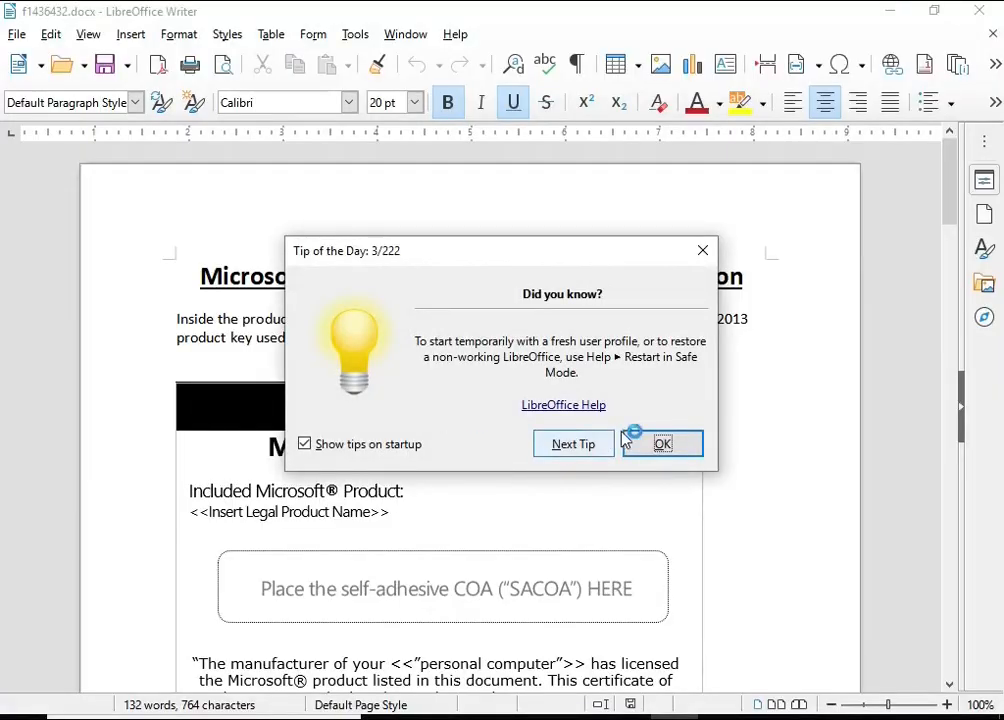
pyautogui.click(656, 441)
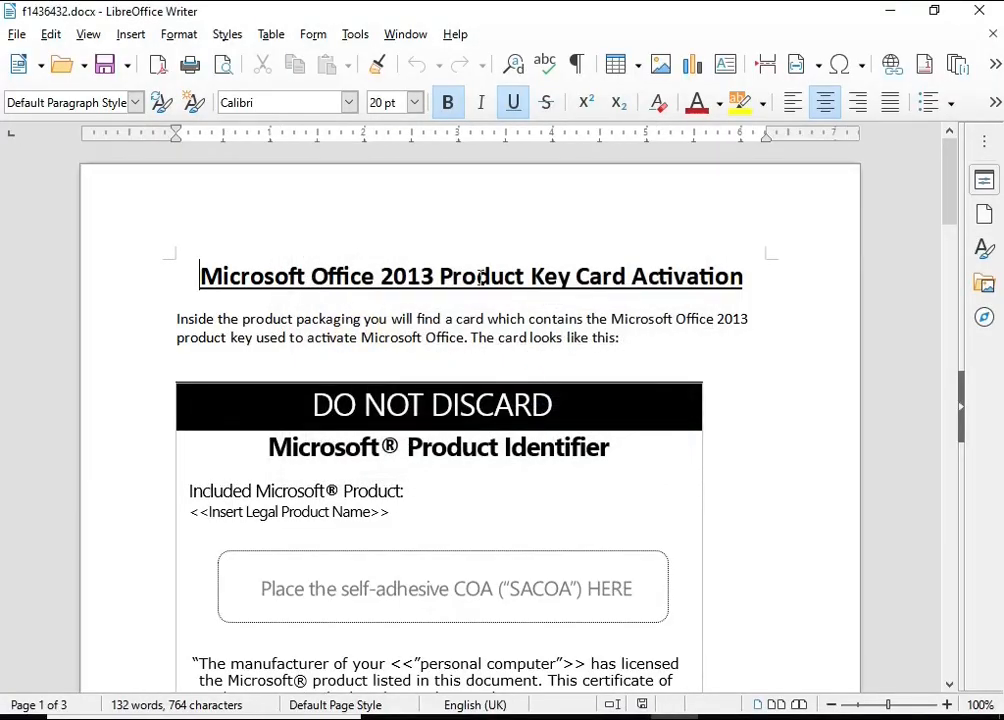
pyautogui.scroll(-12, 481, 278)
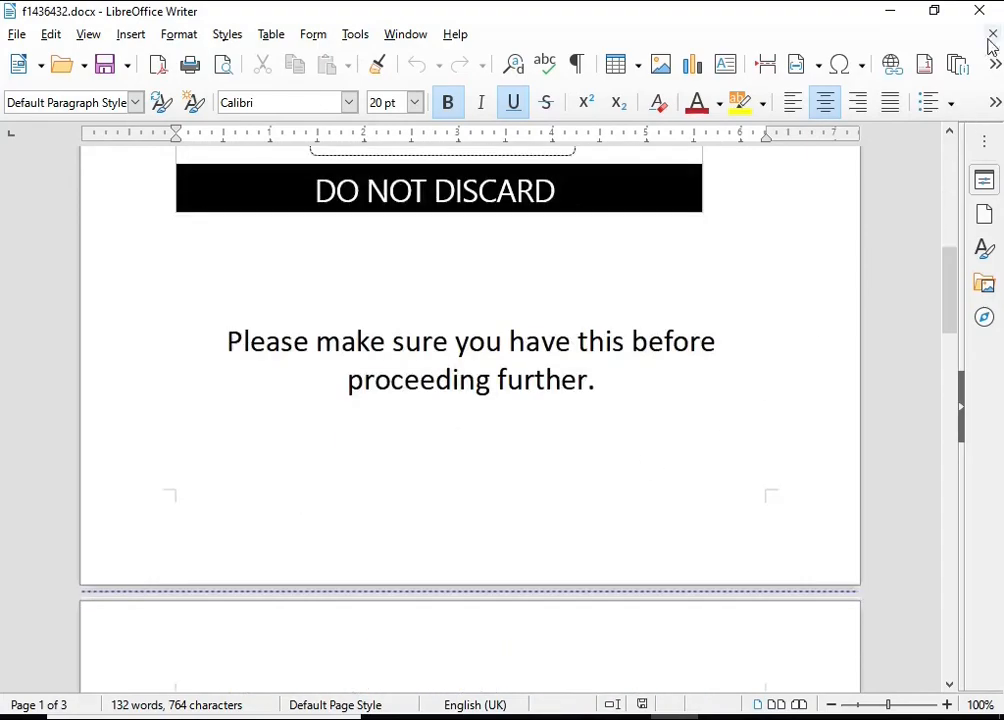
pyautogui.click(992, 36)
pyautogui.scroll(-7, 605, 347)
pyautogui.scroll(6, 605, 347)
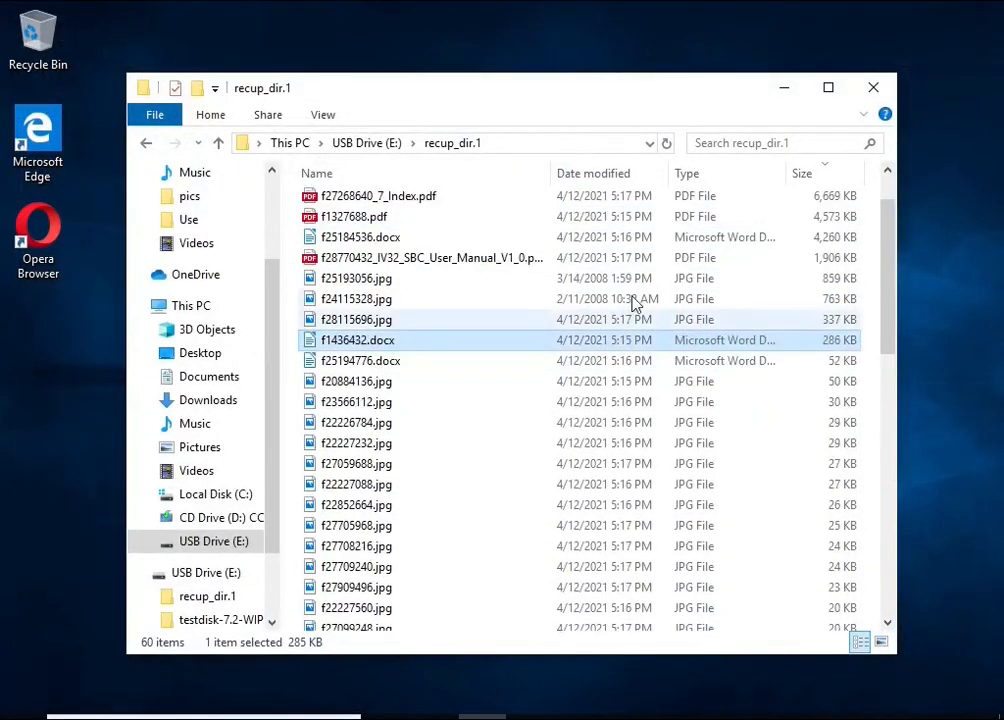
pyautogui.click(874, 90)
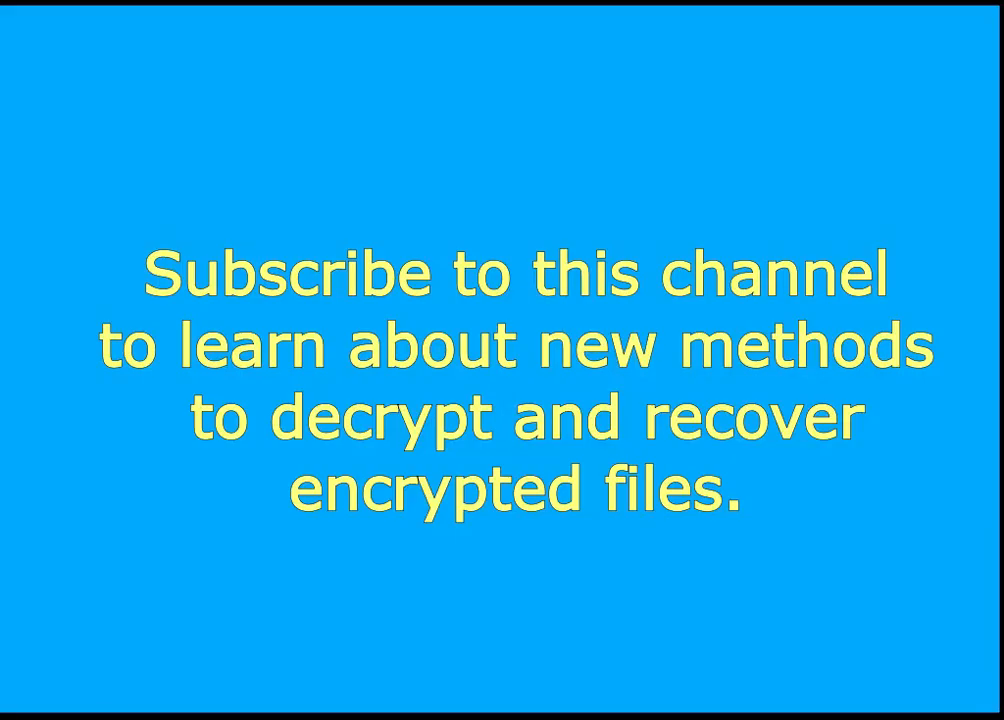